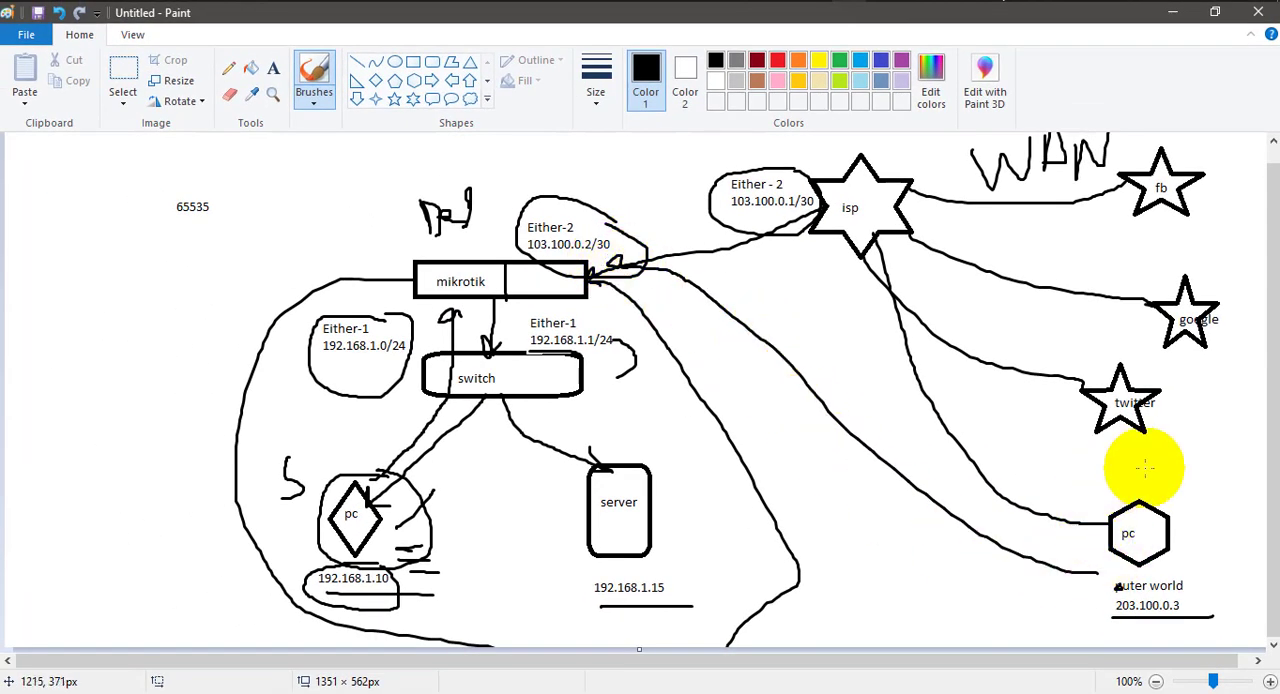
# Brush an arrowhead mark above the outer world PC and circle the address 192.168.1.10 below the inner PC.
pyautogui.moveTo(1145, 467); pyautogui.dragTo(1168, 486)
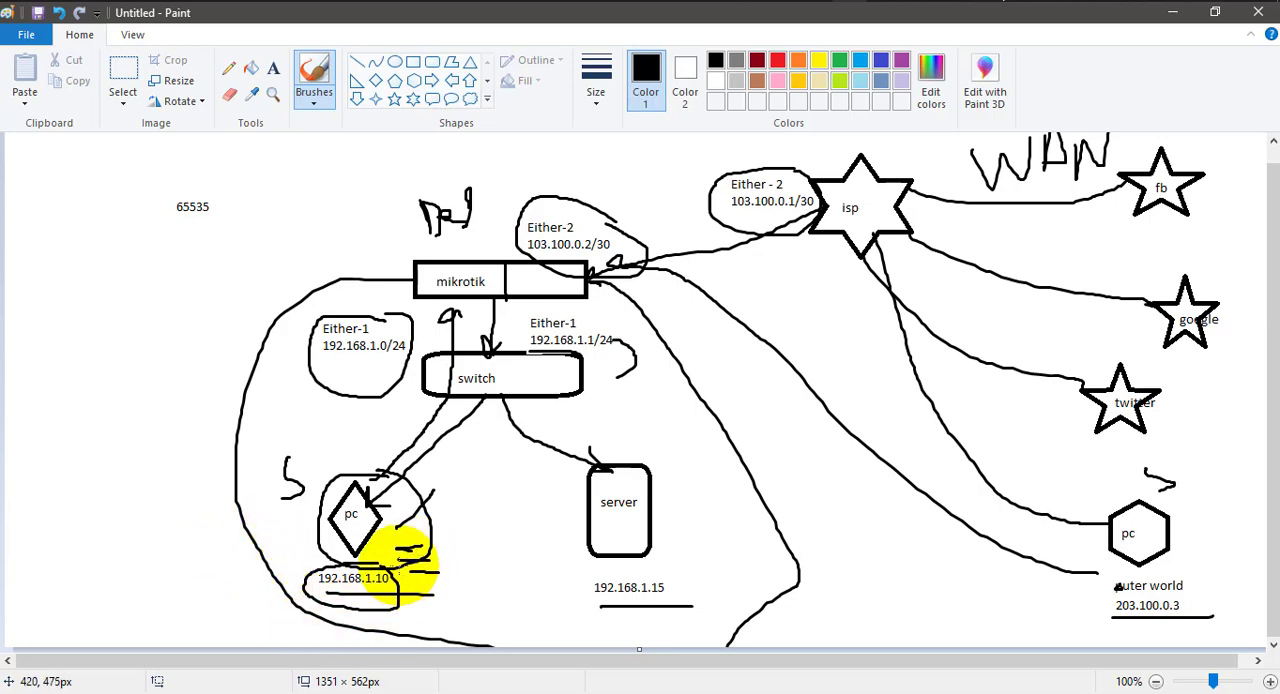
pyautogui.moveTo(401, 567)
pyautogui.mouseDown()
pyautogui.moveTo(314, 580)
pyautogui.moveTo(391, 606)
pyautogui.moveTo(428, 543)
pyautogui.moveTo(367, 560)
pyautogui.mouseUp()
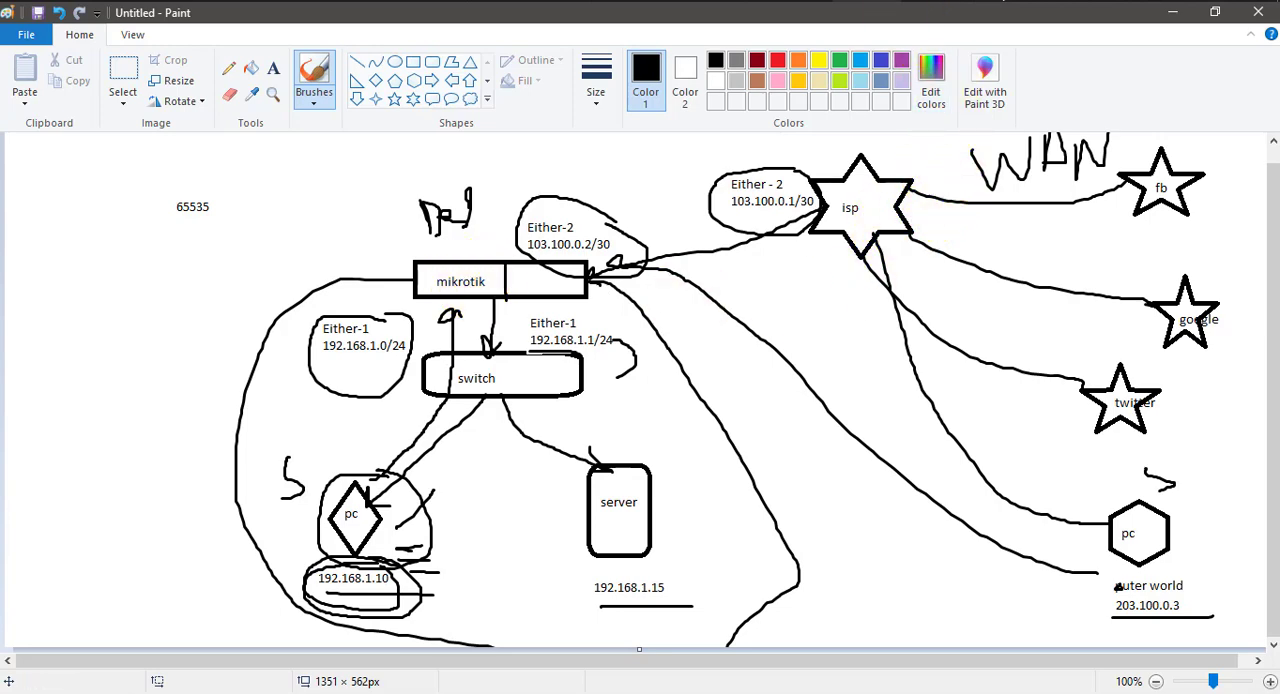
# Switch to WinBox and start a fresh firewall filter rule with chain input and source address 192.168.1.10.
pyautogui.click(884, 2)
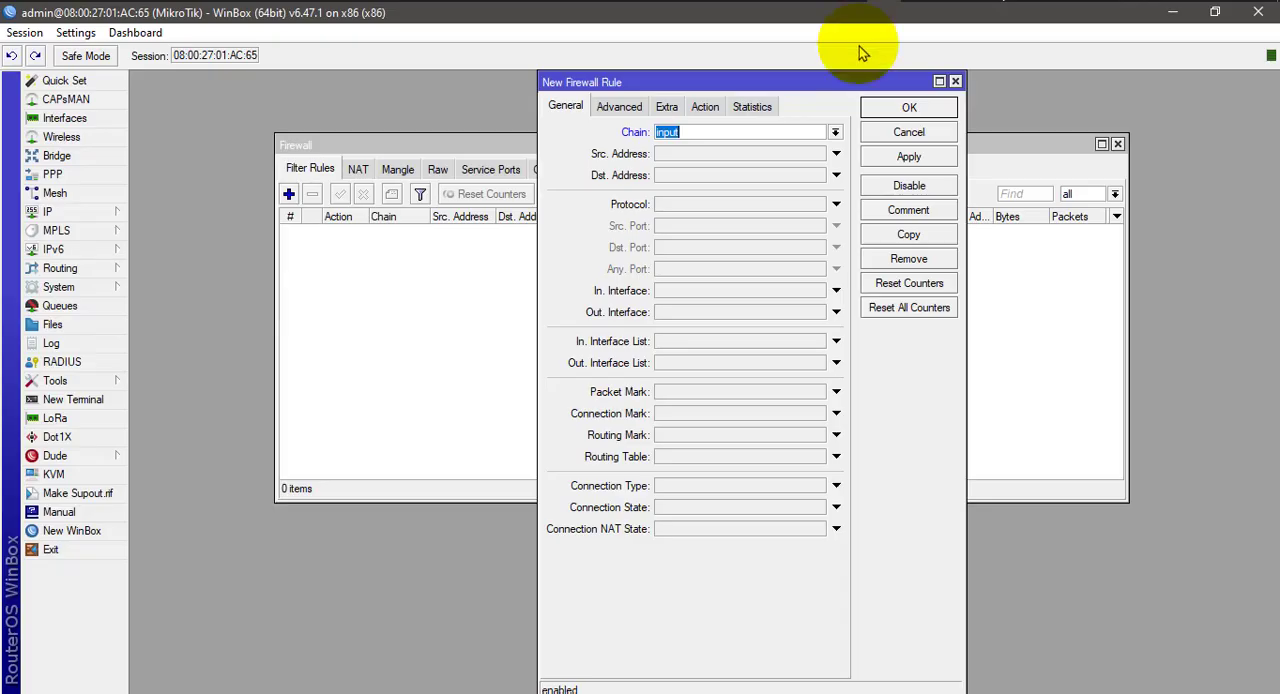
pyautogui.click(955, 81)
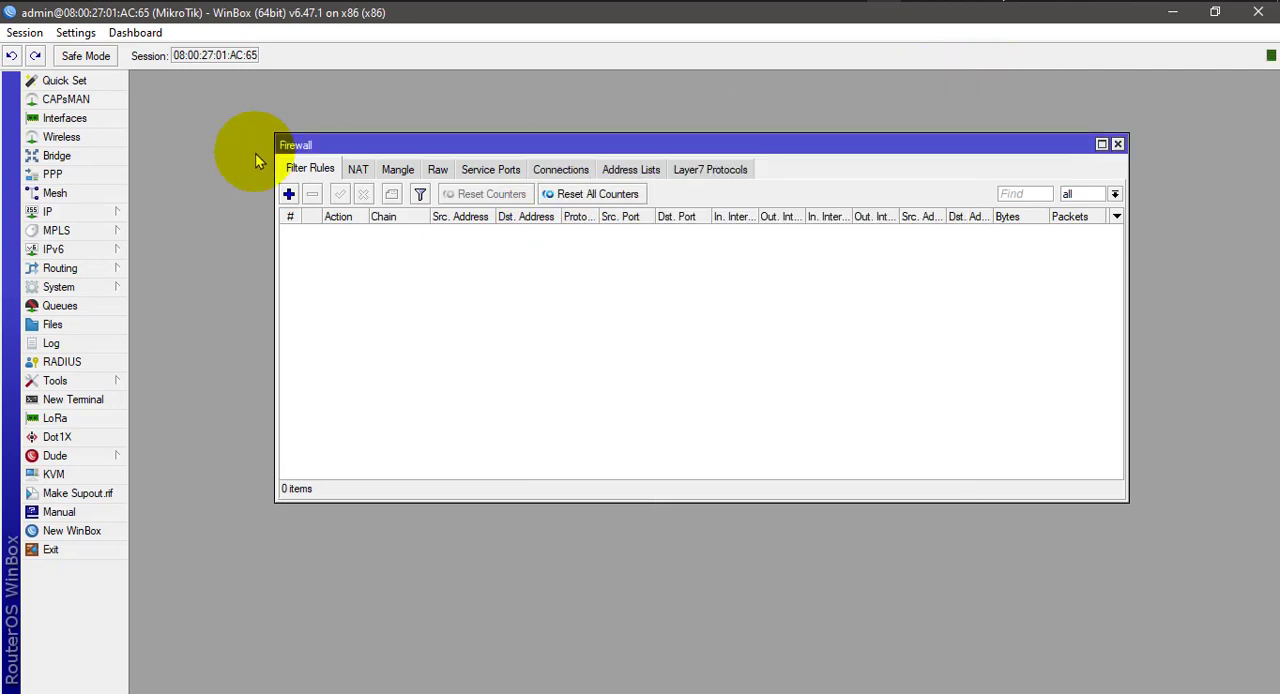
pyautogui.click(288, 194)
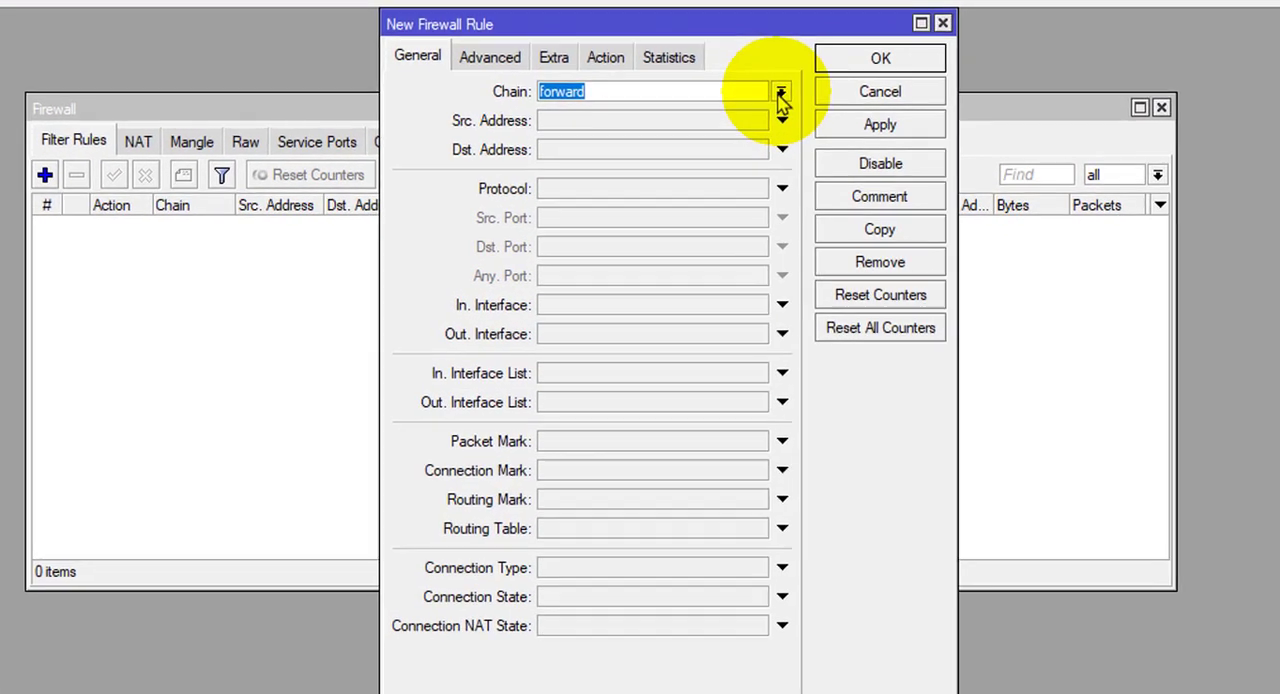
pyautogui.click(835, 132)
pyautogui.click(582, 131)
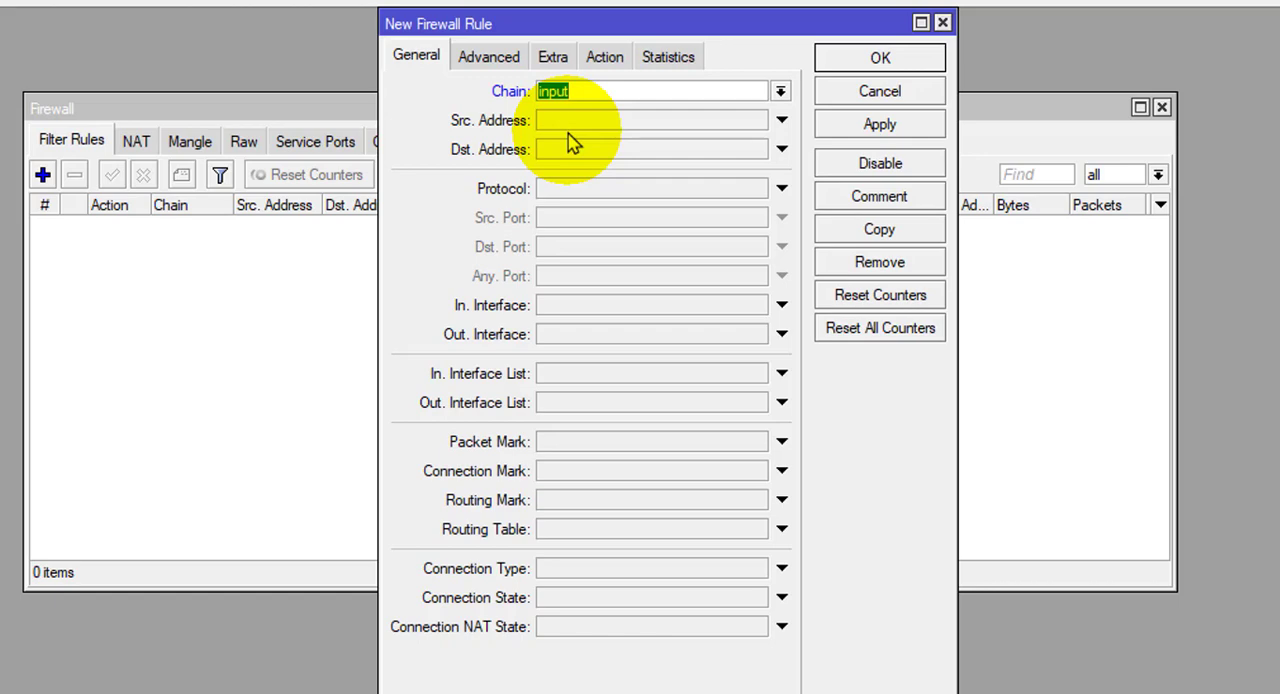
pyautogui.click(569, 132)
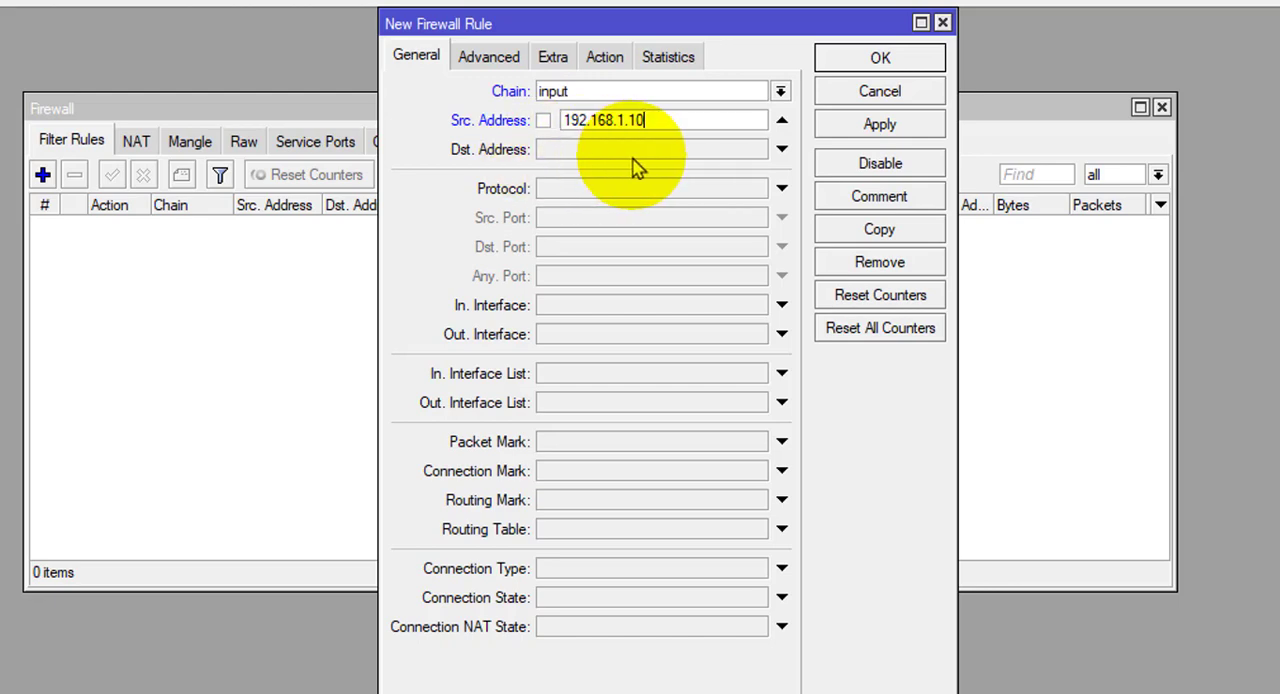
# Set the new firewall rule's protocol to tcp.
pyautogui.click(548, 195)
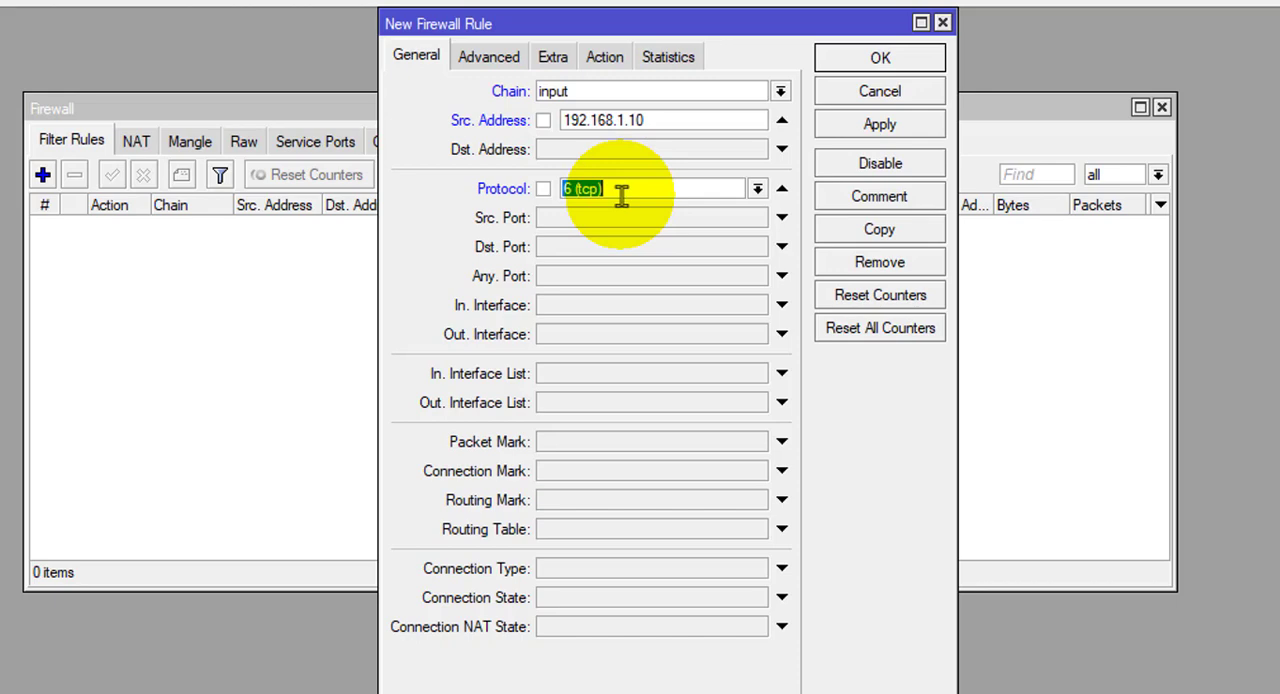
pyautogui.click(758, 190)
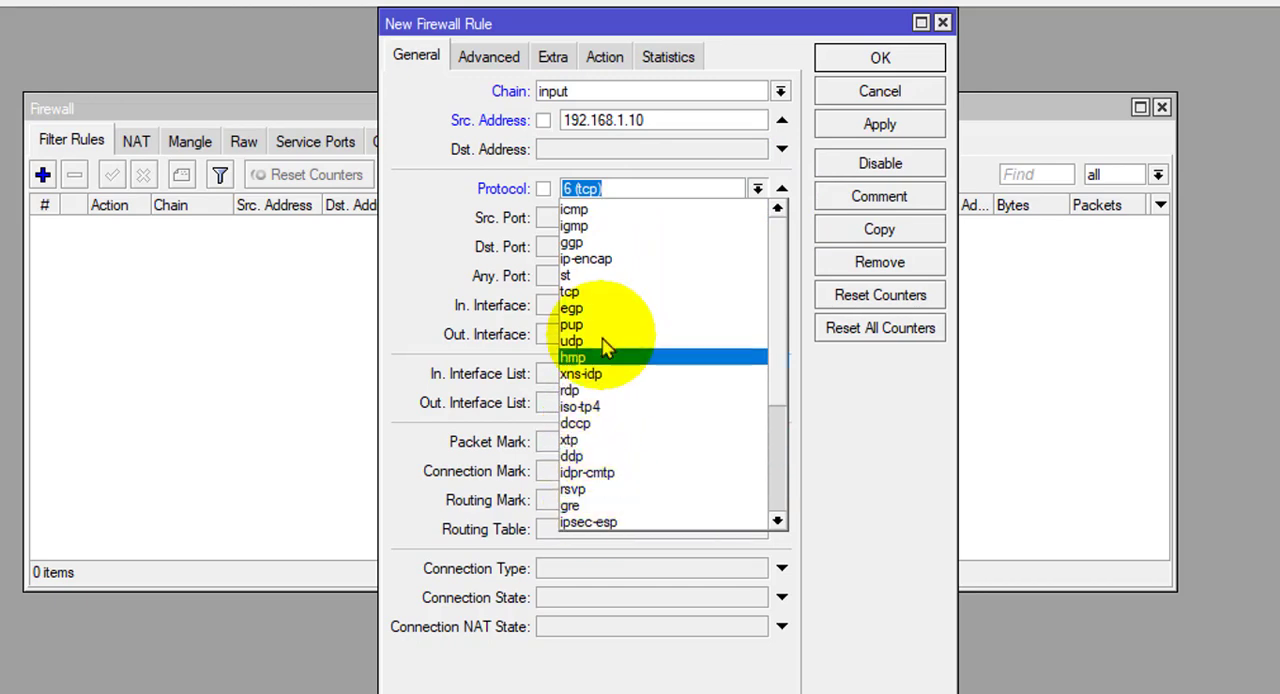
pyautogui.scroll(-4, 605, 347)
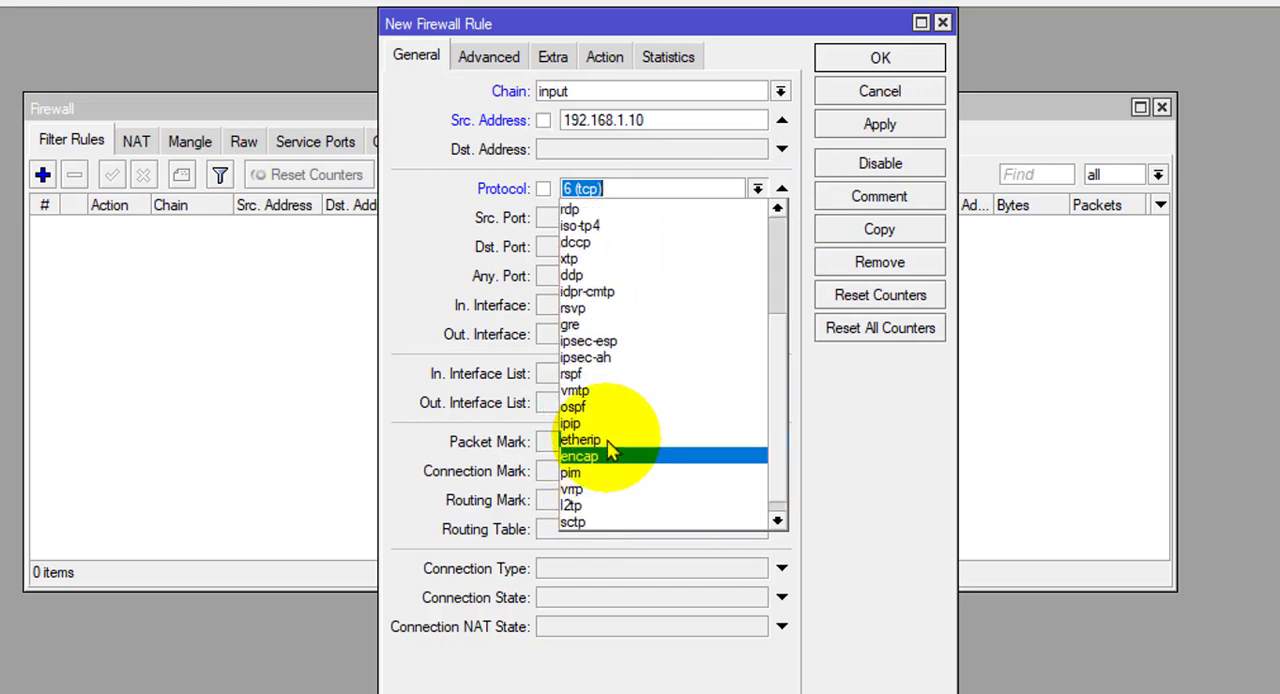
pyautogui.scroll(4, 610, 452)
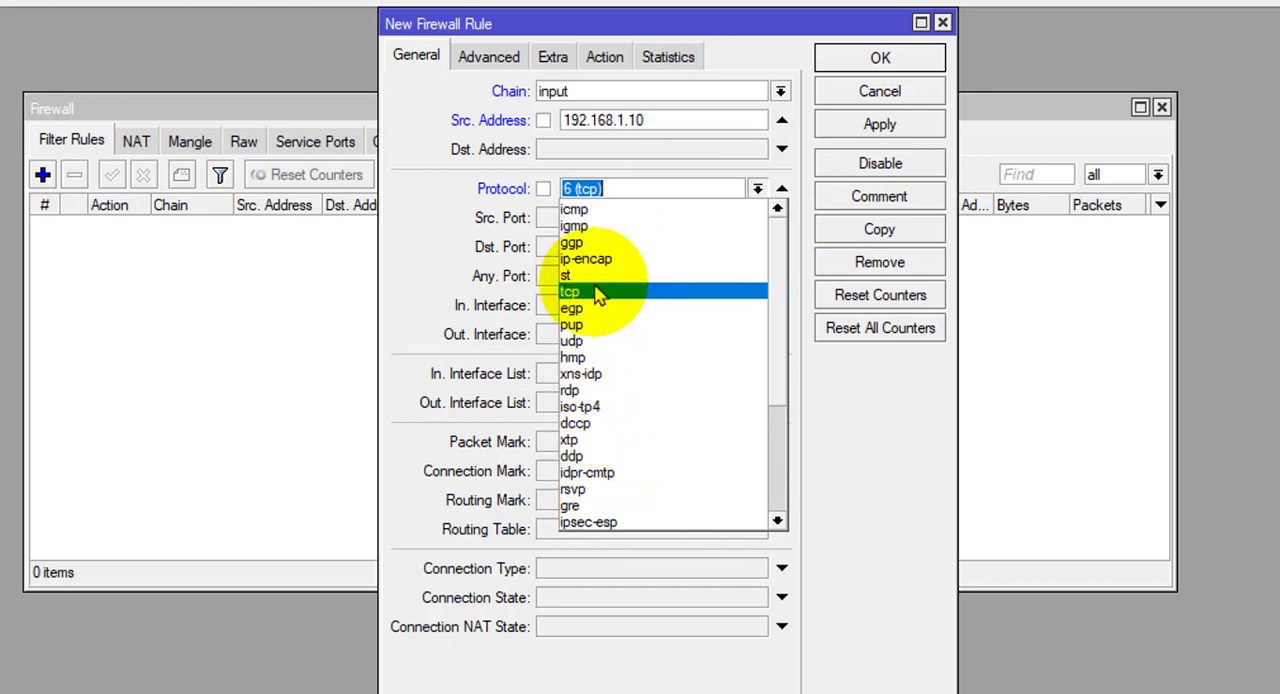
pyautogui.click(597, 292)
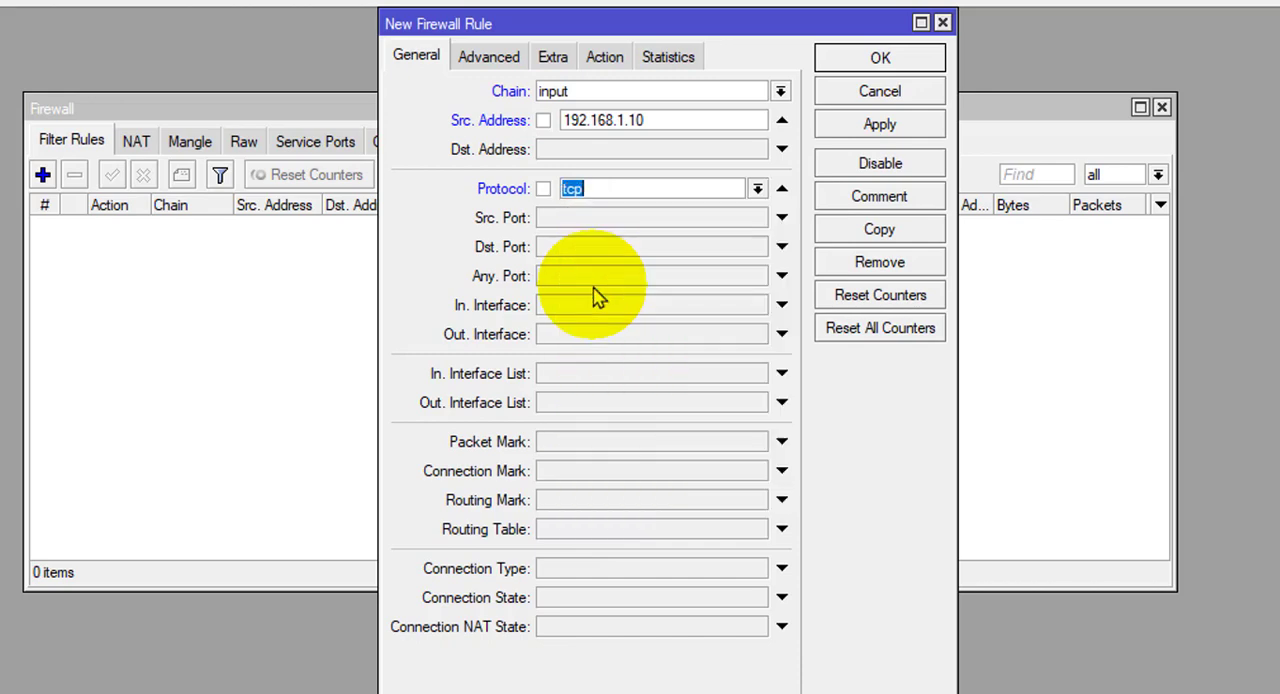
# Look through the list of protocols available for the firewall rule without changing the selection.
pyautogui.click(757, 193)
pyautogui.scroll(-4, 578, 371)
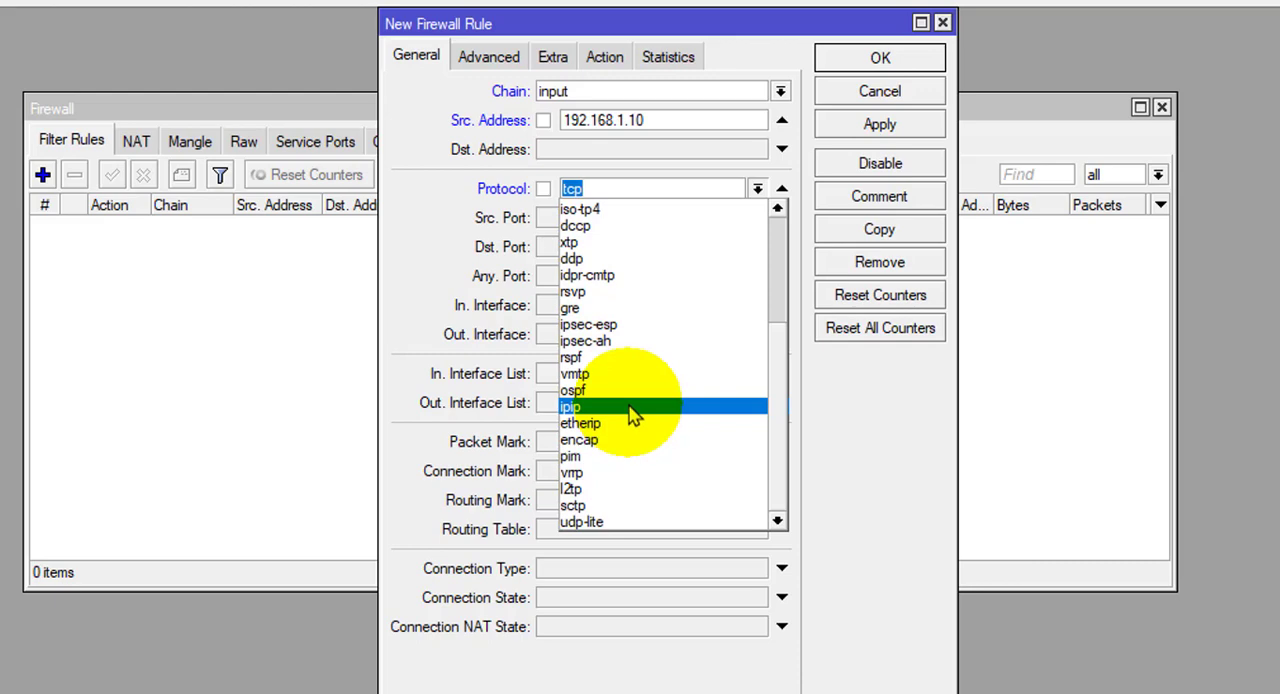
pyautogui.scroll(4, 632, 415)
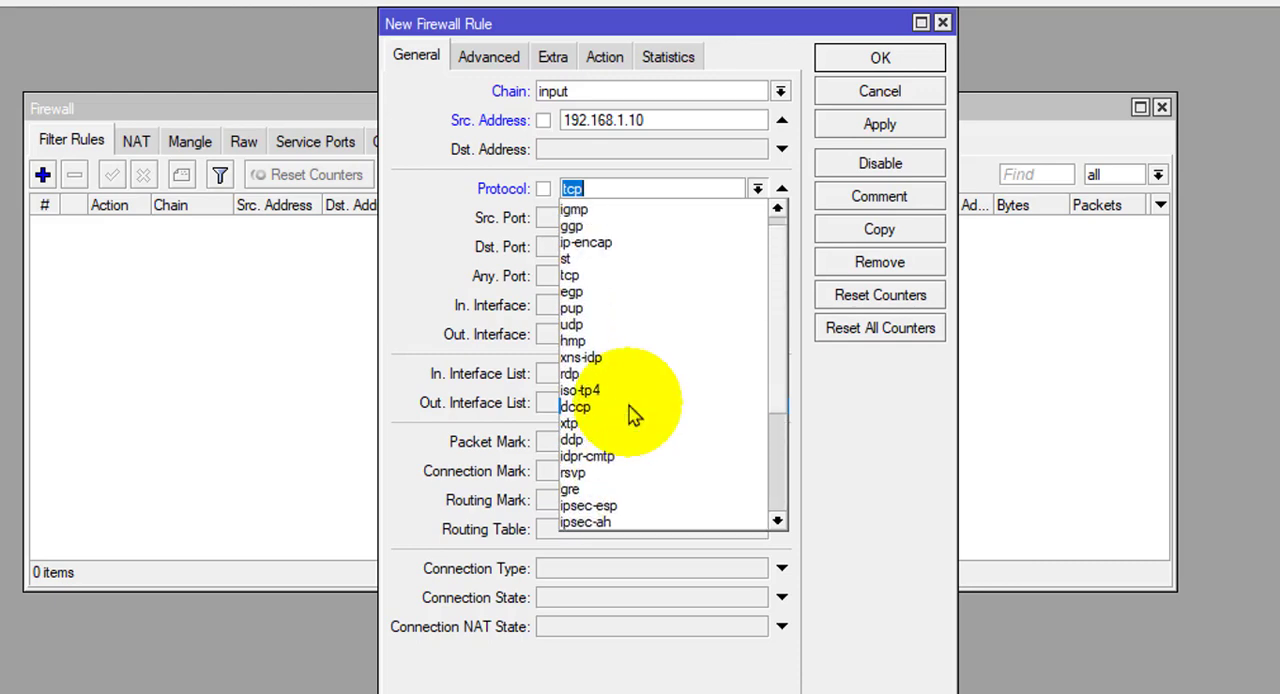
pyautogui.scroll(1, 632, 415)
pyautogui.scroll(-4, 632, 415)
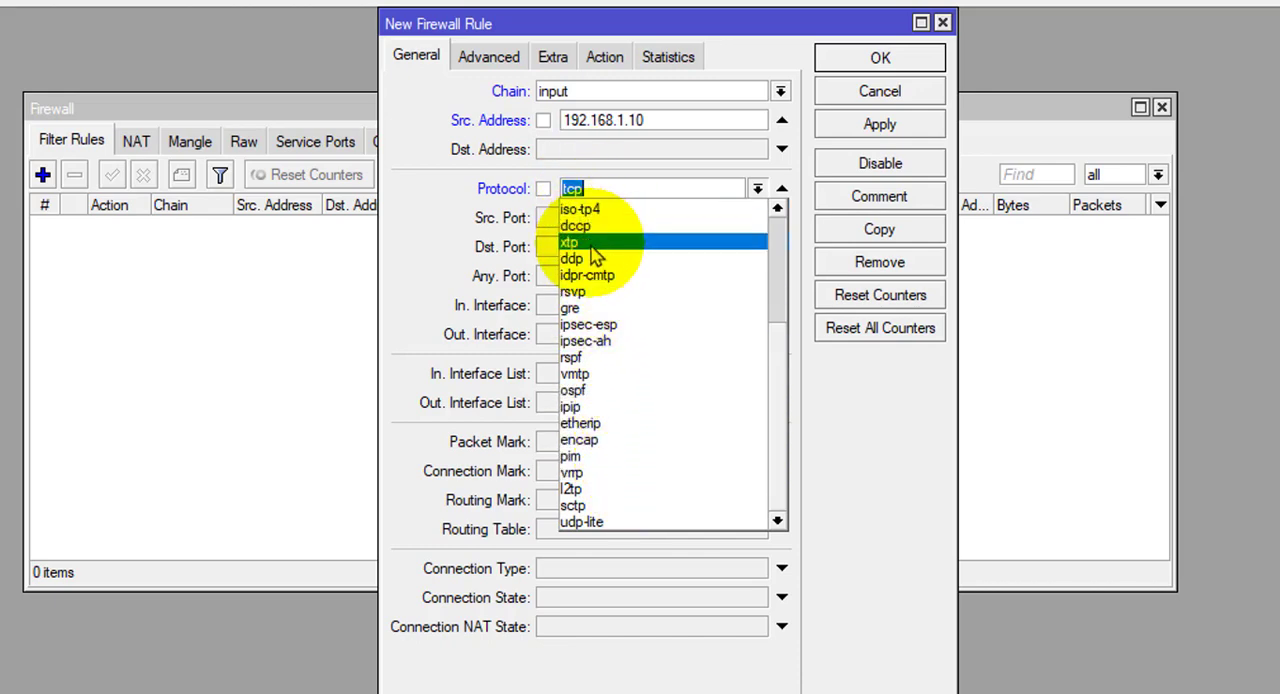
pyautogui.scroll(4, 604, 440)
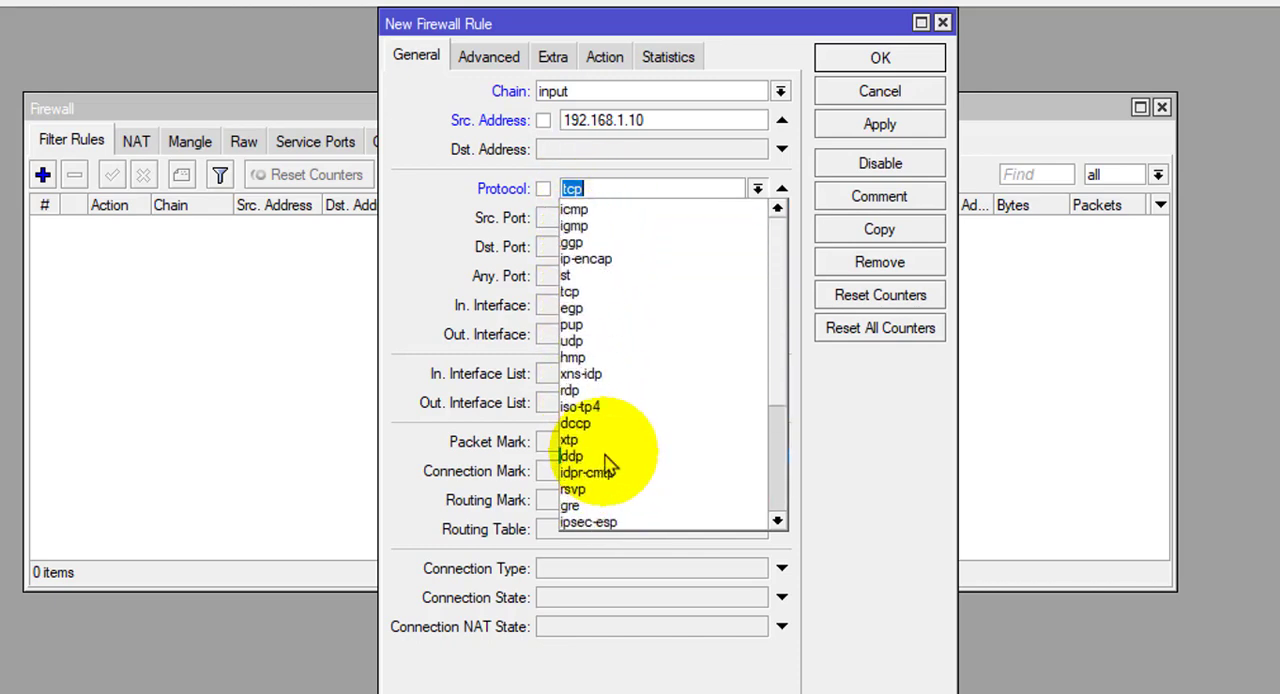
pyautogui.click(841, 438)
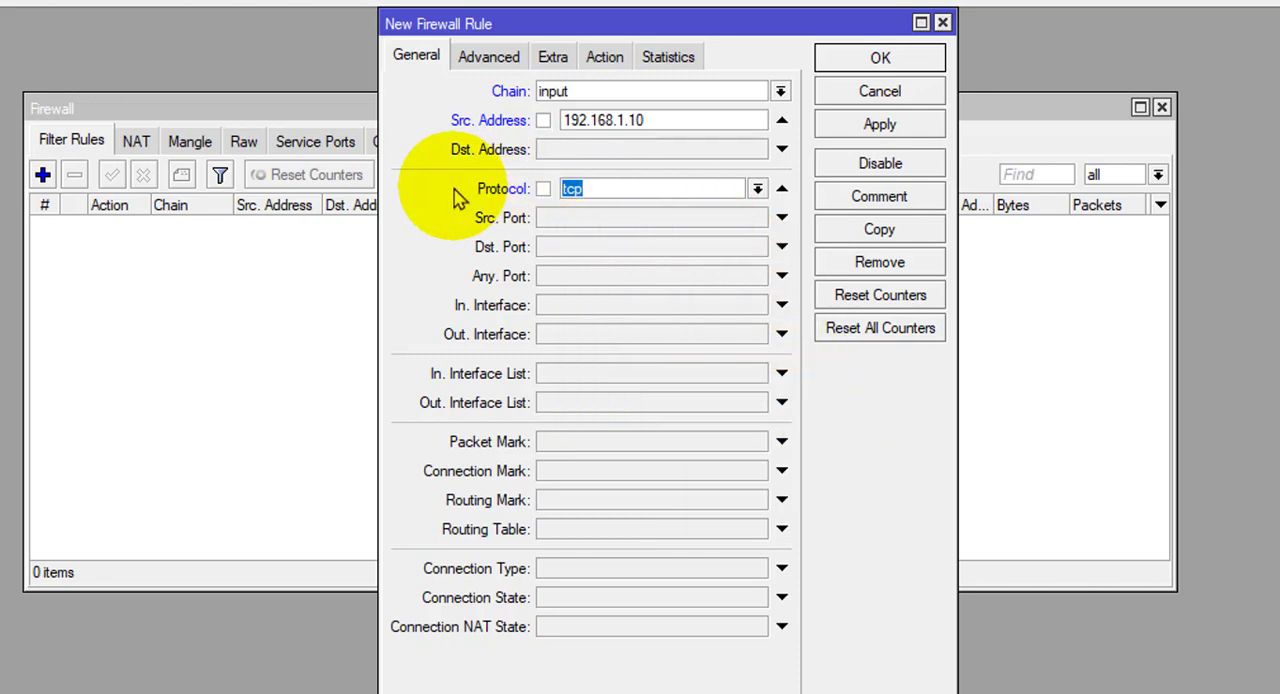
# Clear the rule's protocol and enable it again as 6 (tcp).
pyautogui.click(779, 190)
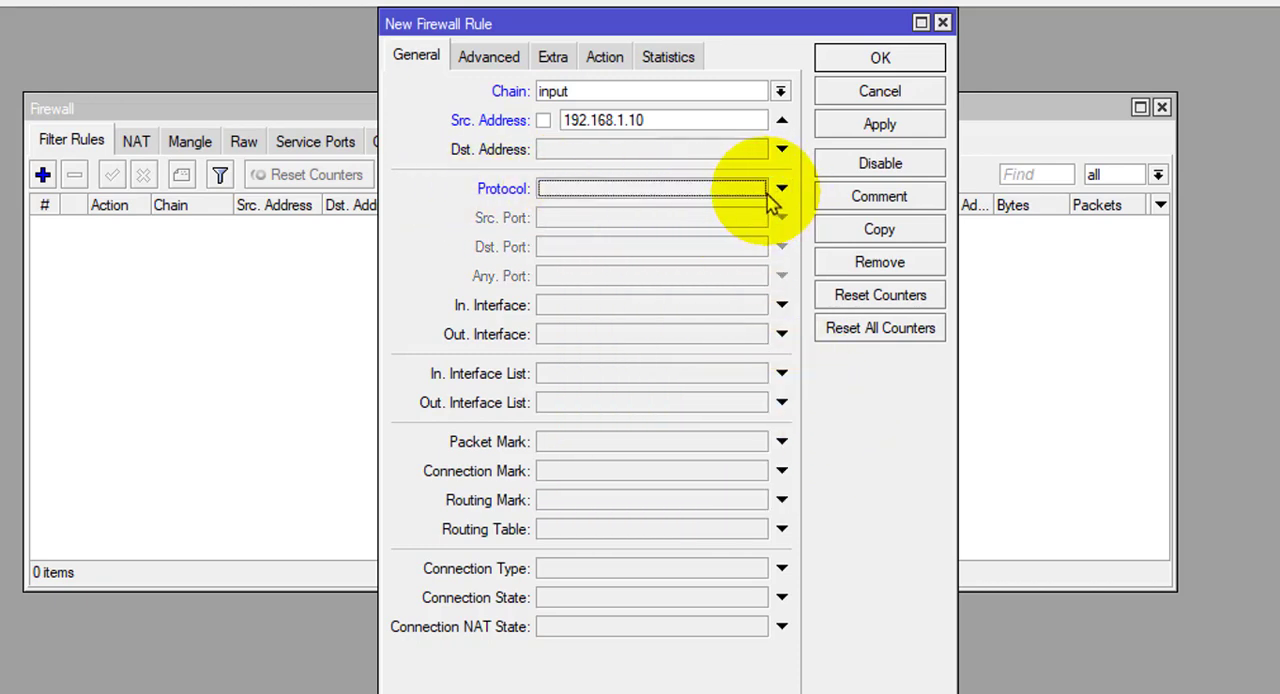
pyautogui.click(780, 189)
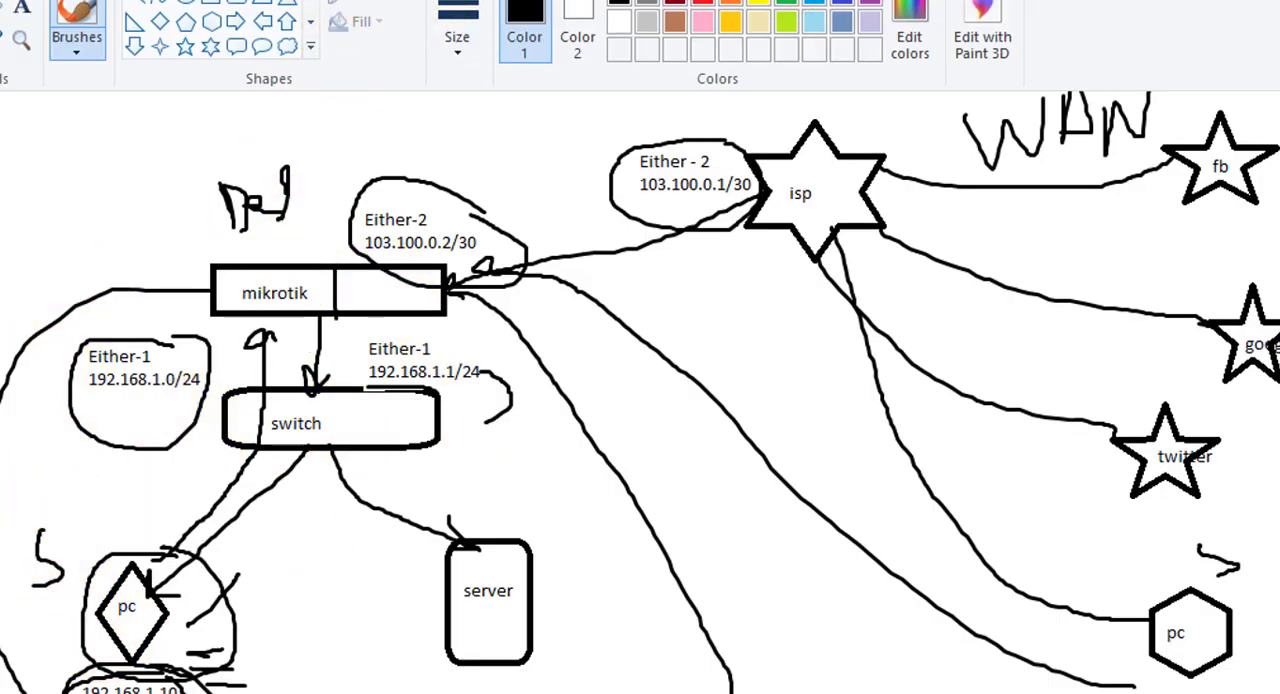
# Return from the network diagram to WinBox and set the rule's destination port to 8291.
pyautogui.press('F10')
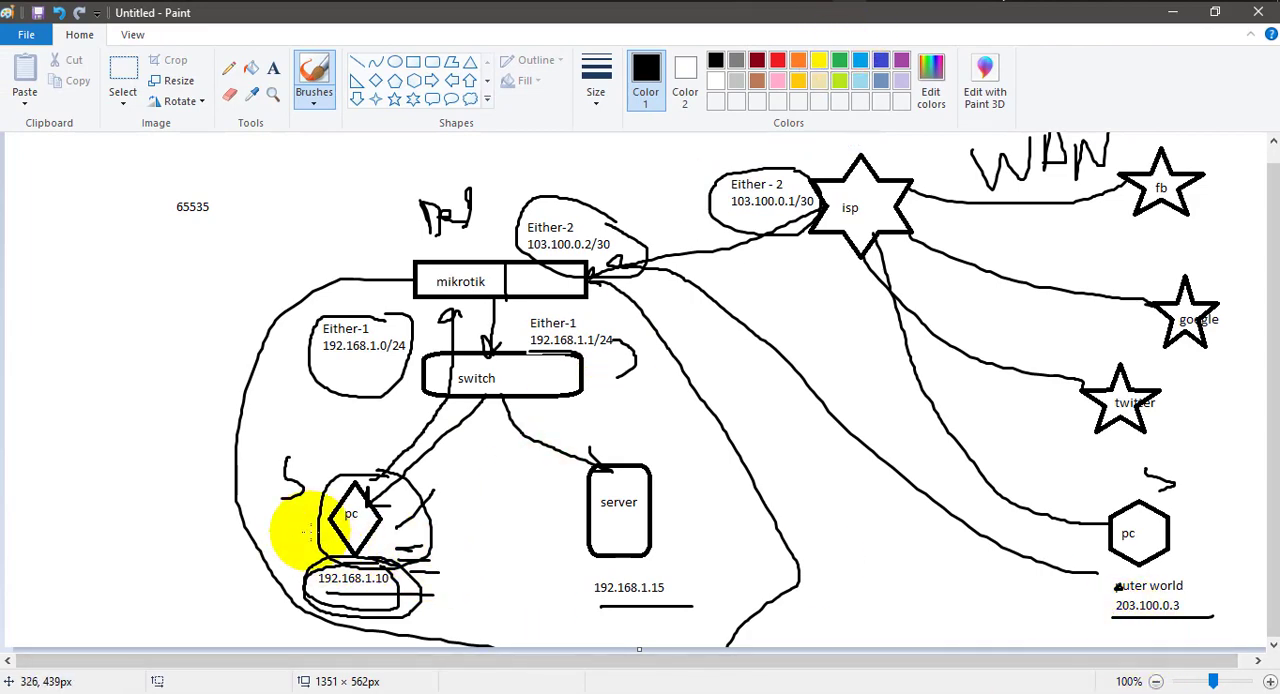
pyautogui.click(880, 1)
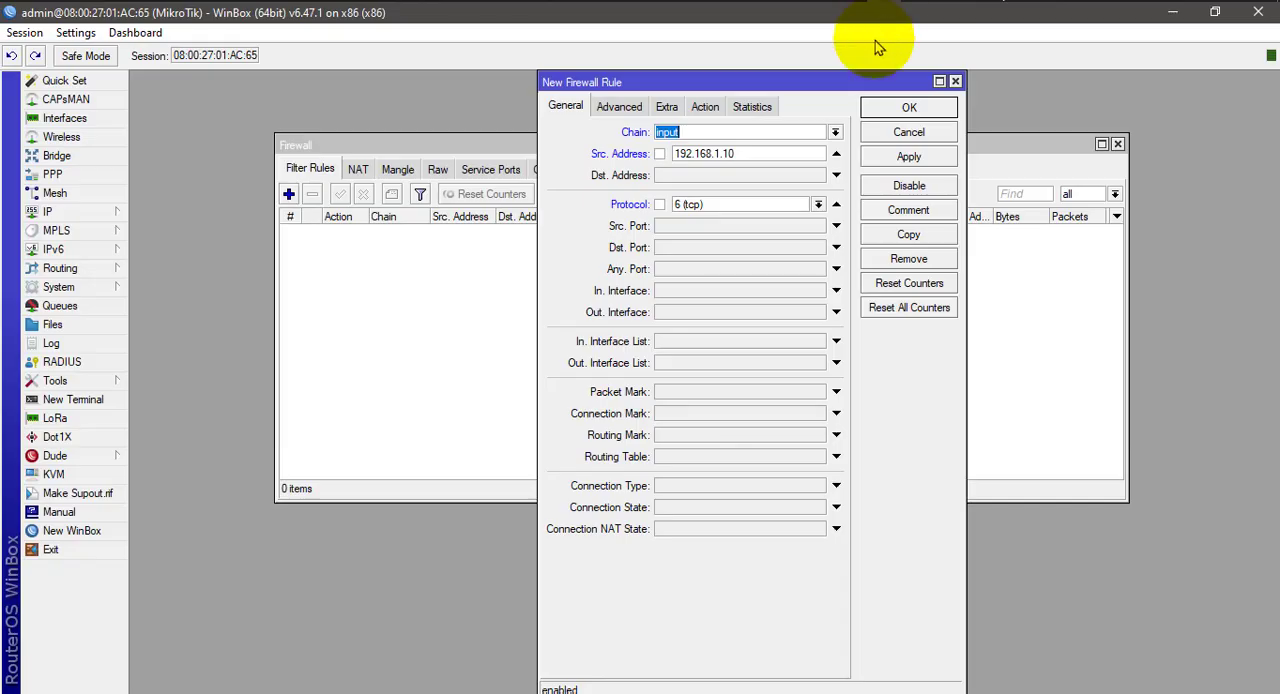
pyautogui.click(677, 249)
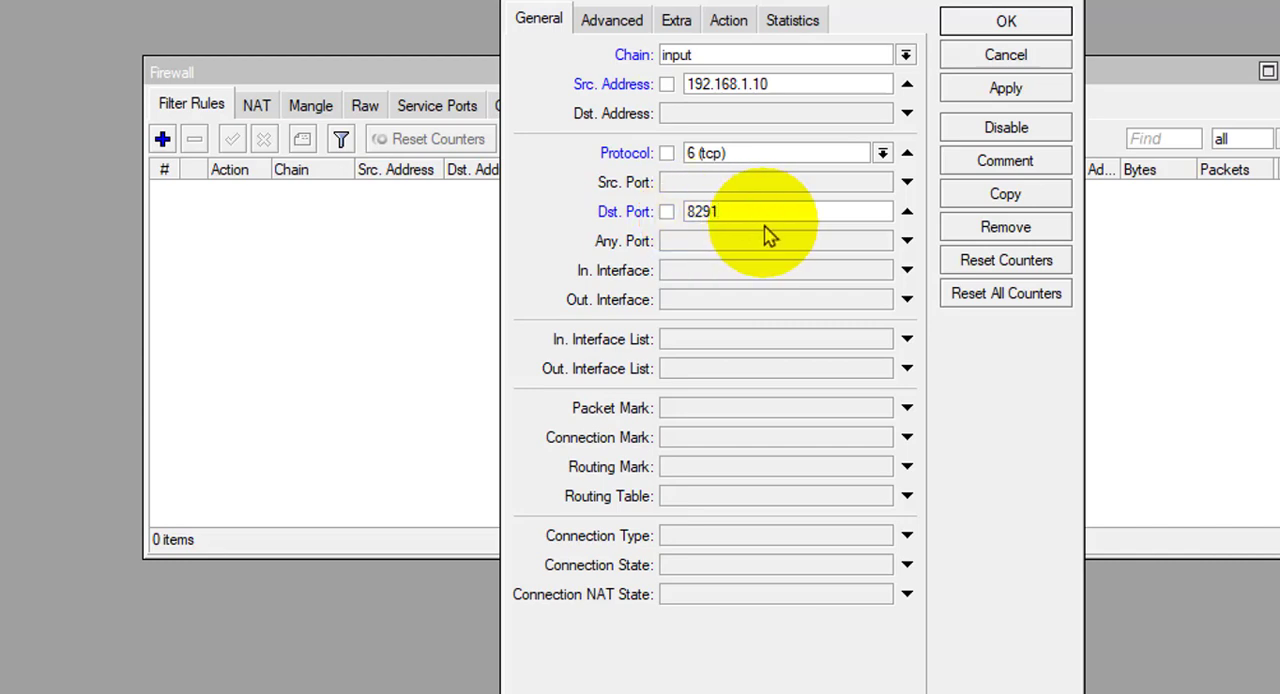
pyautogui.doubleClick(705, 211)
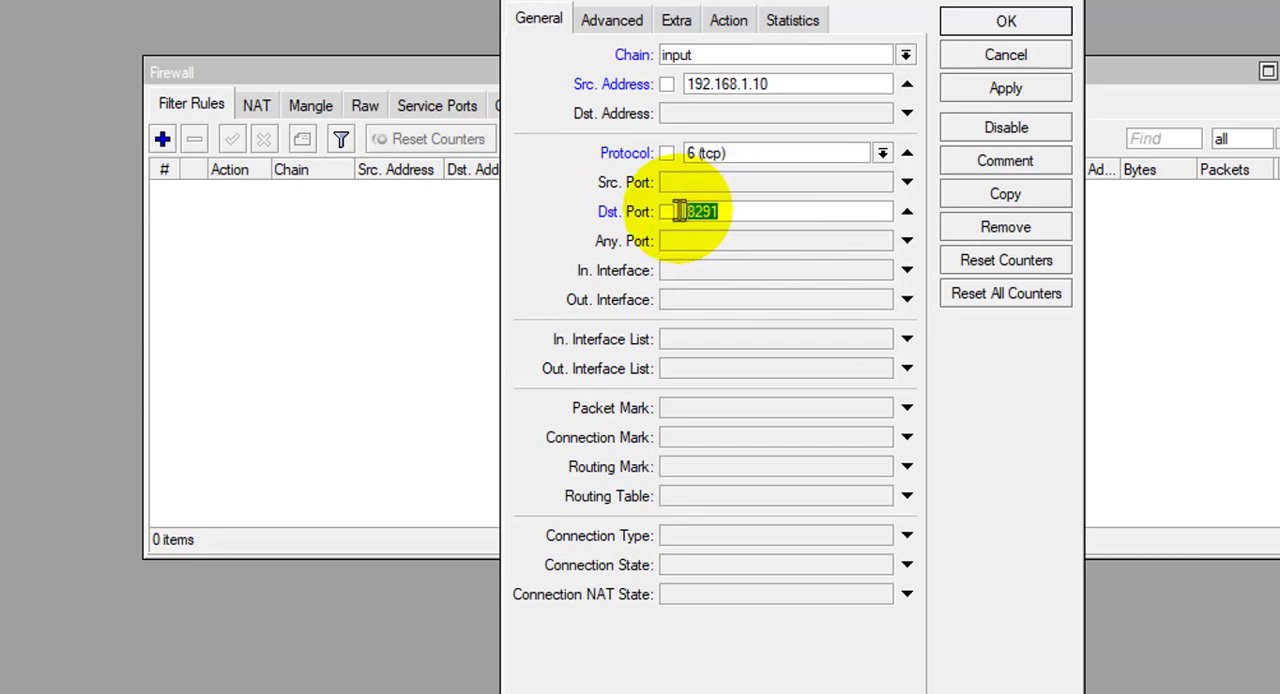
# Set the rule's action to drop, then apply and save the rule.
pyautogui.click(728, 22)
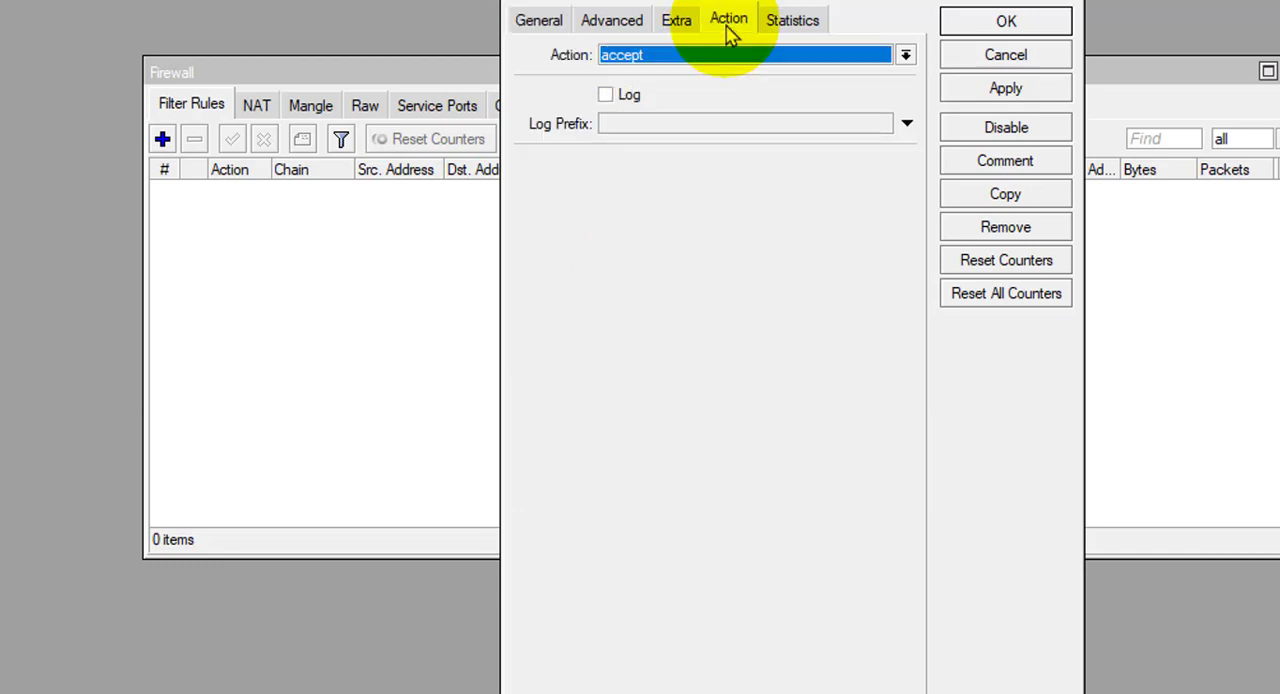
pyautogui.click(662, 56)
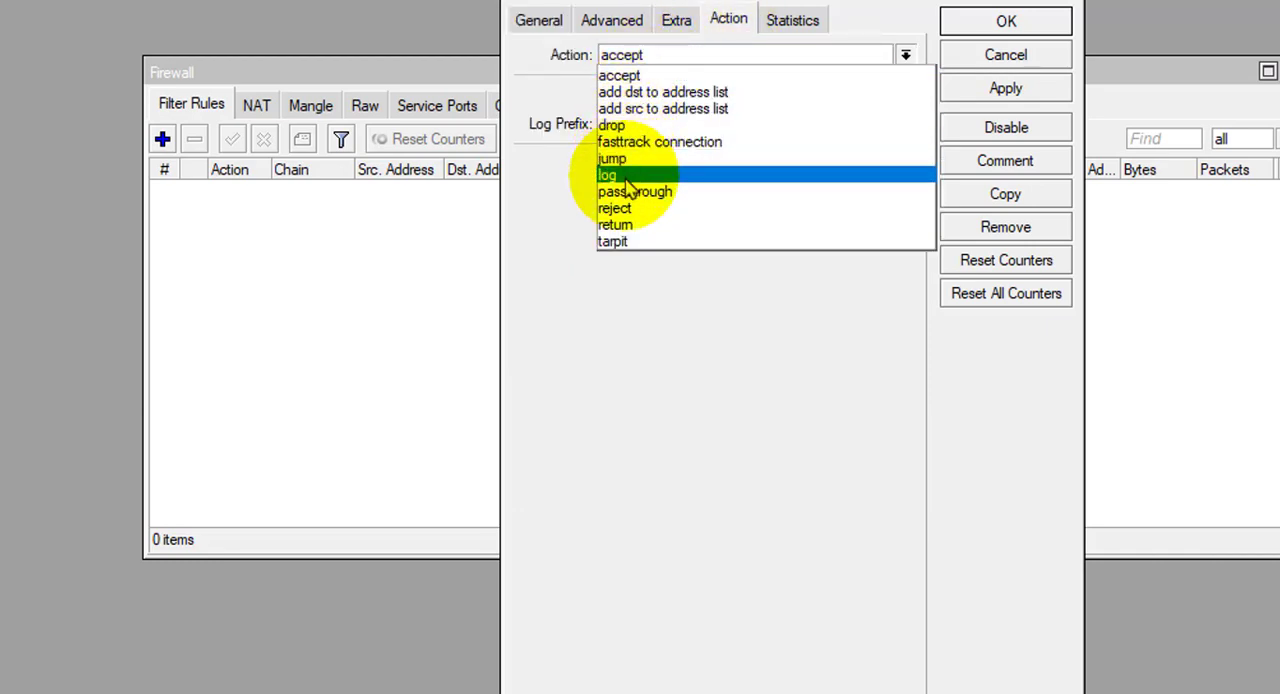
pyautogui.click(620, 127)
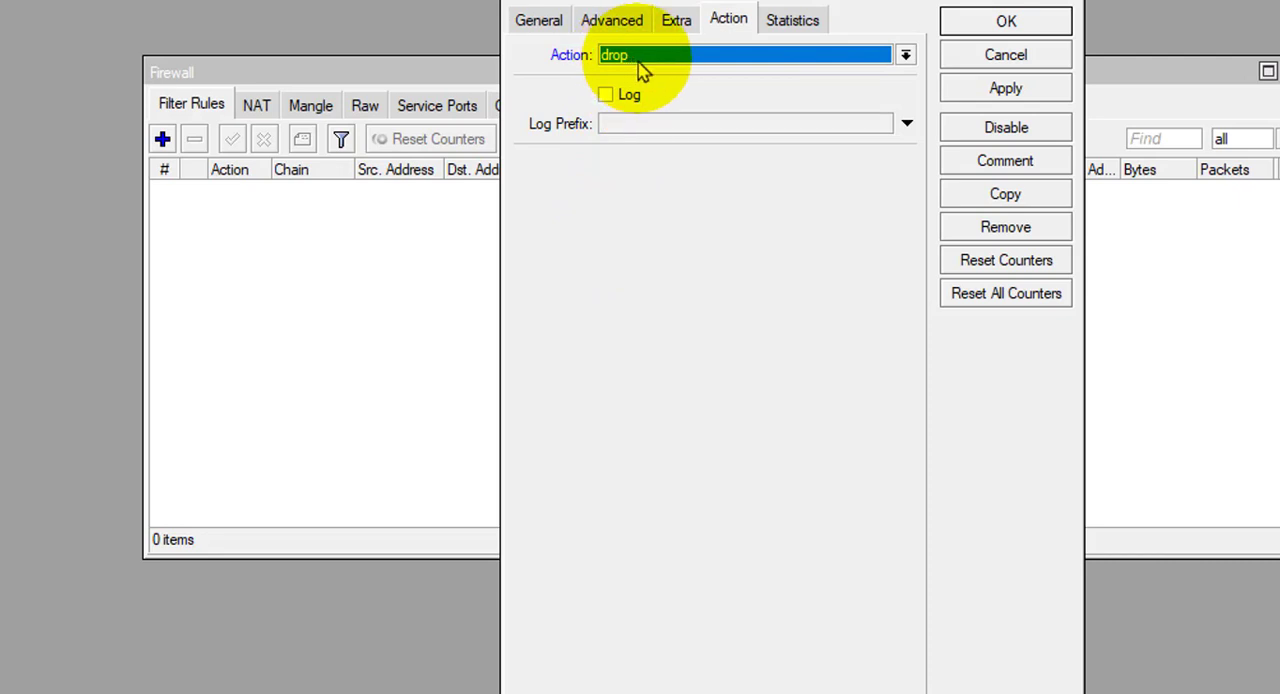
pyautogui.click(995, 90)
pyautogui.click(998, 28)
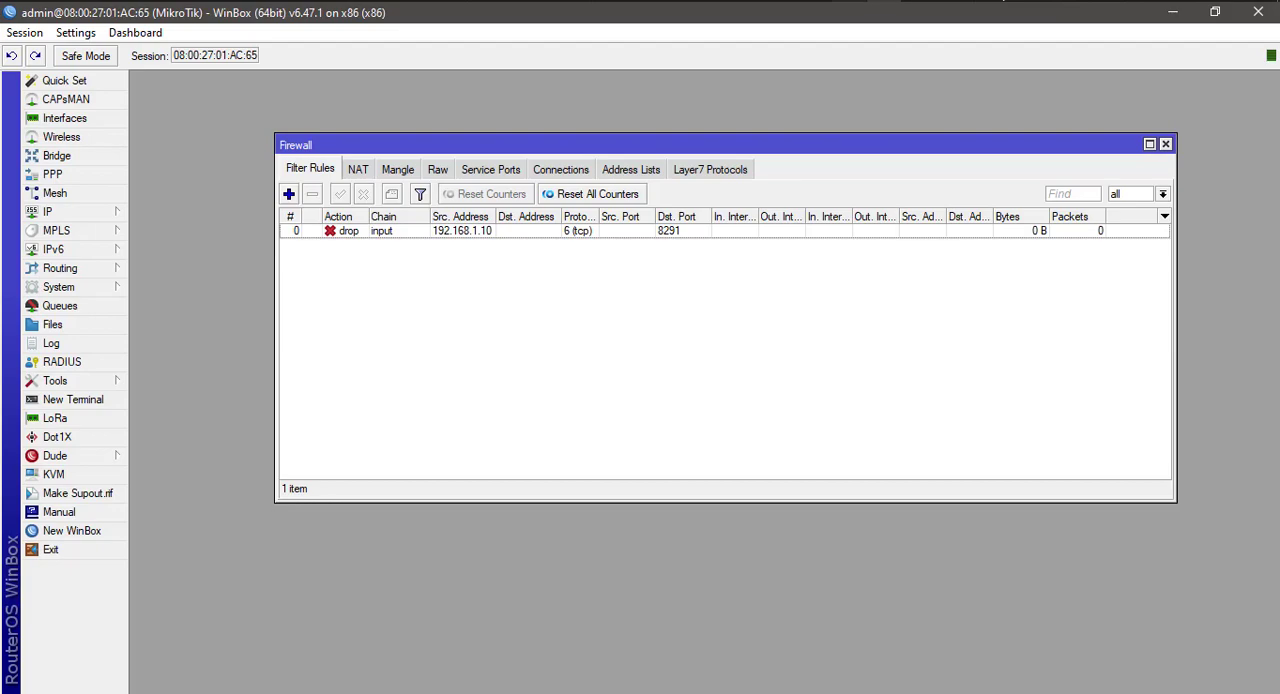
# Reopen the saved drop rule in WinBox and review its chain, source address, protocol and destination port.
pyautogui.click(849, 1)
pyautogui.click(849, 2)
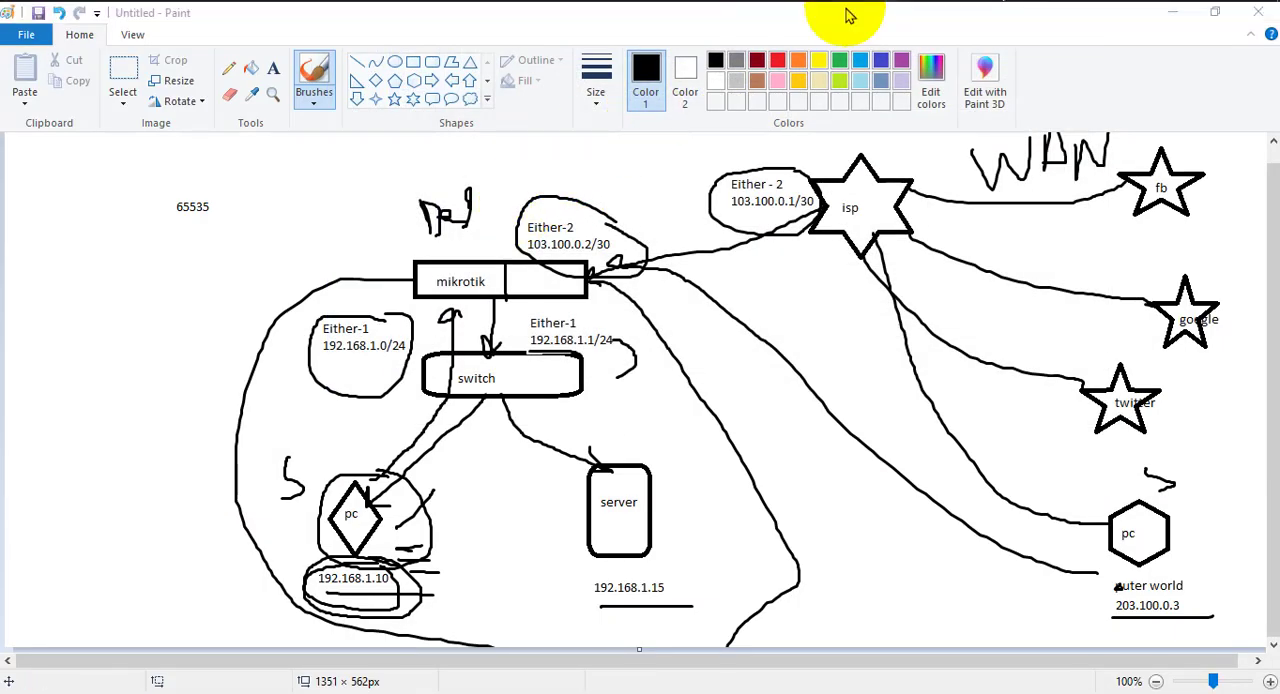
pyautogui.doubleClick(331, 232)
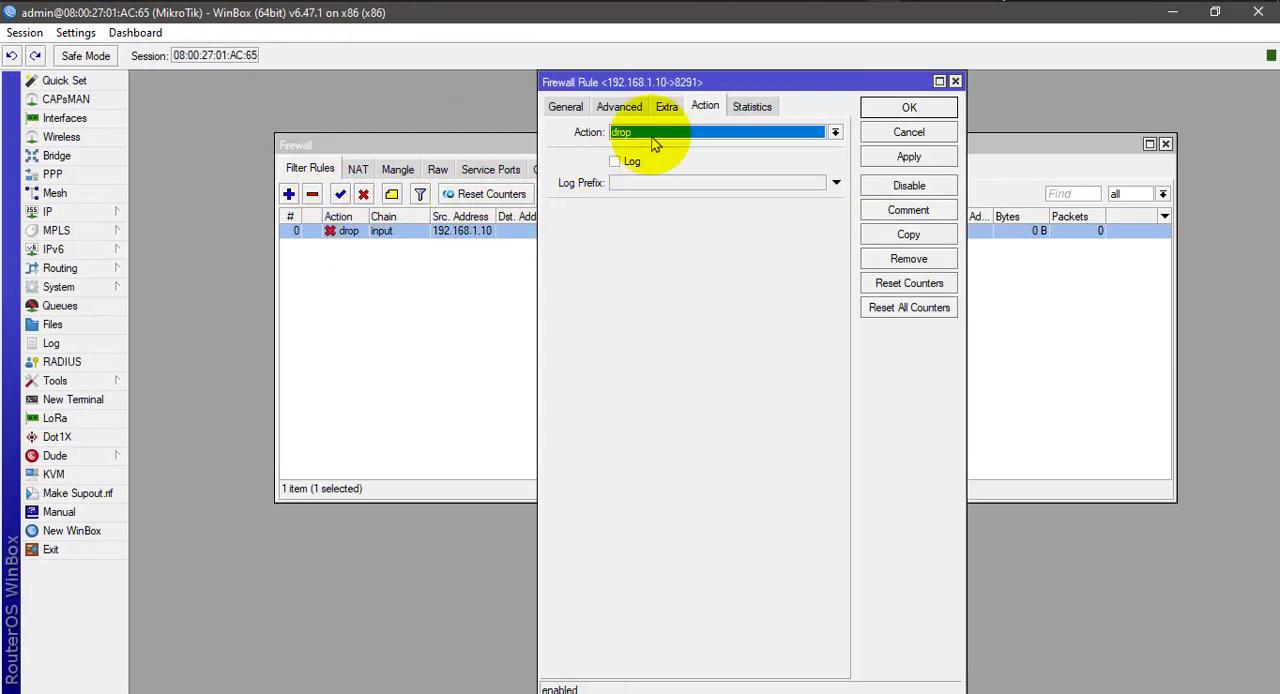
pyautogui.click(563, 107)
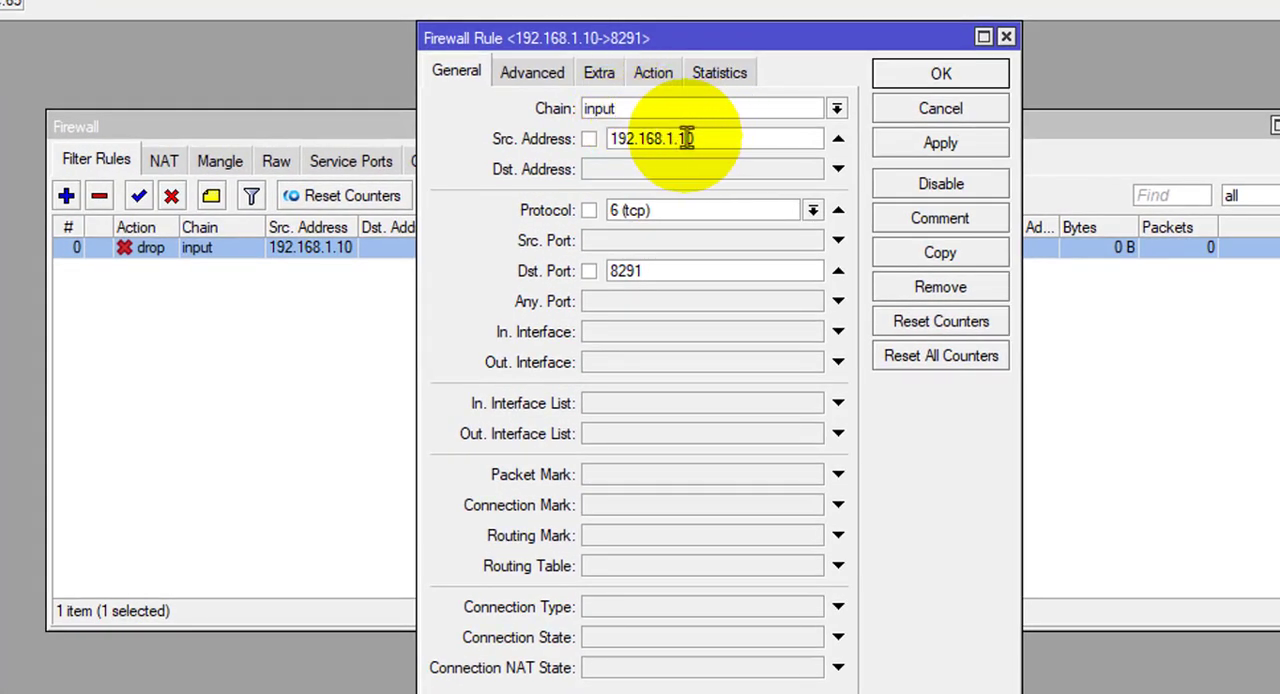
pyautogui.moveTo(708, 138); pyautogui.dragTo(602, 141)
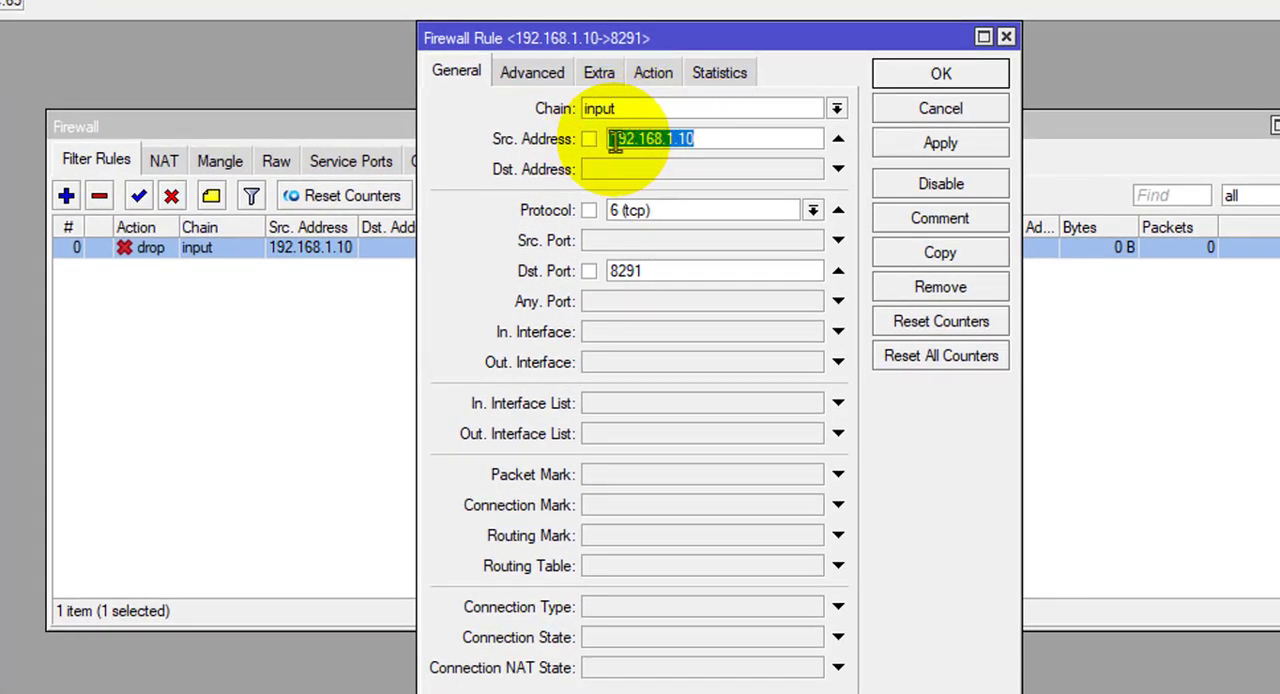
pyautogui.click(708, 143)
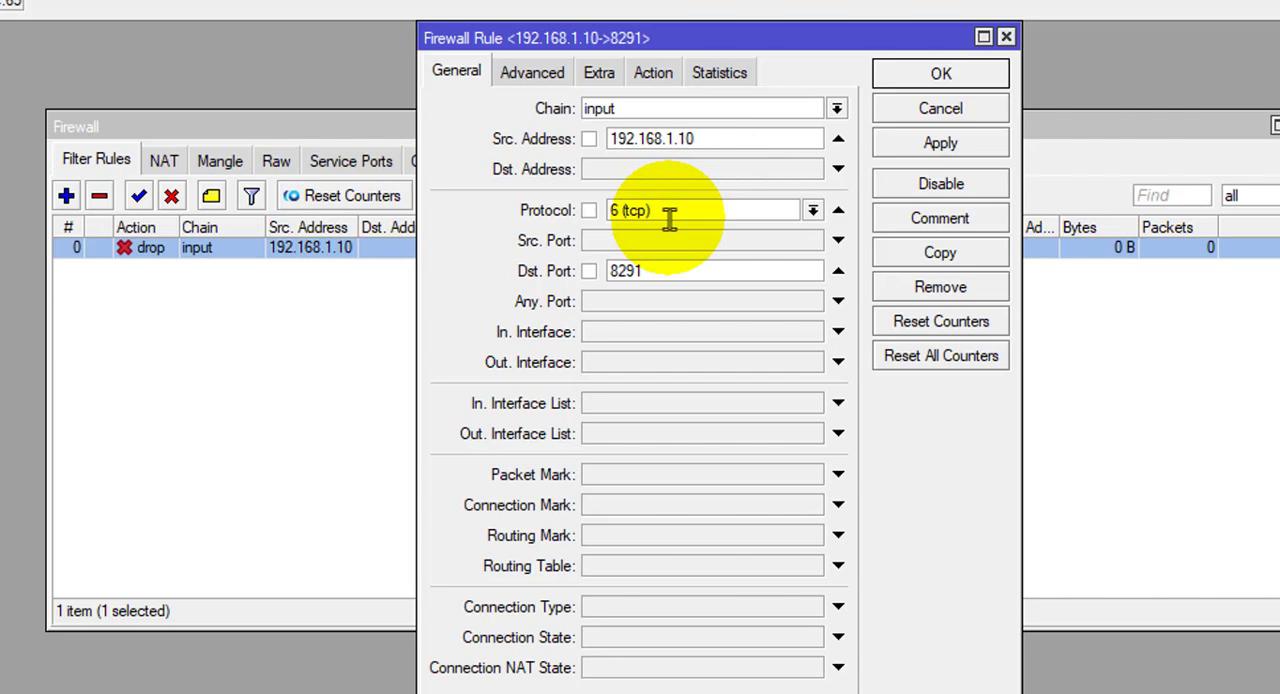
pyautogui.doubleClick(651, 270)
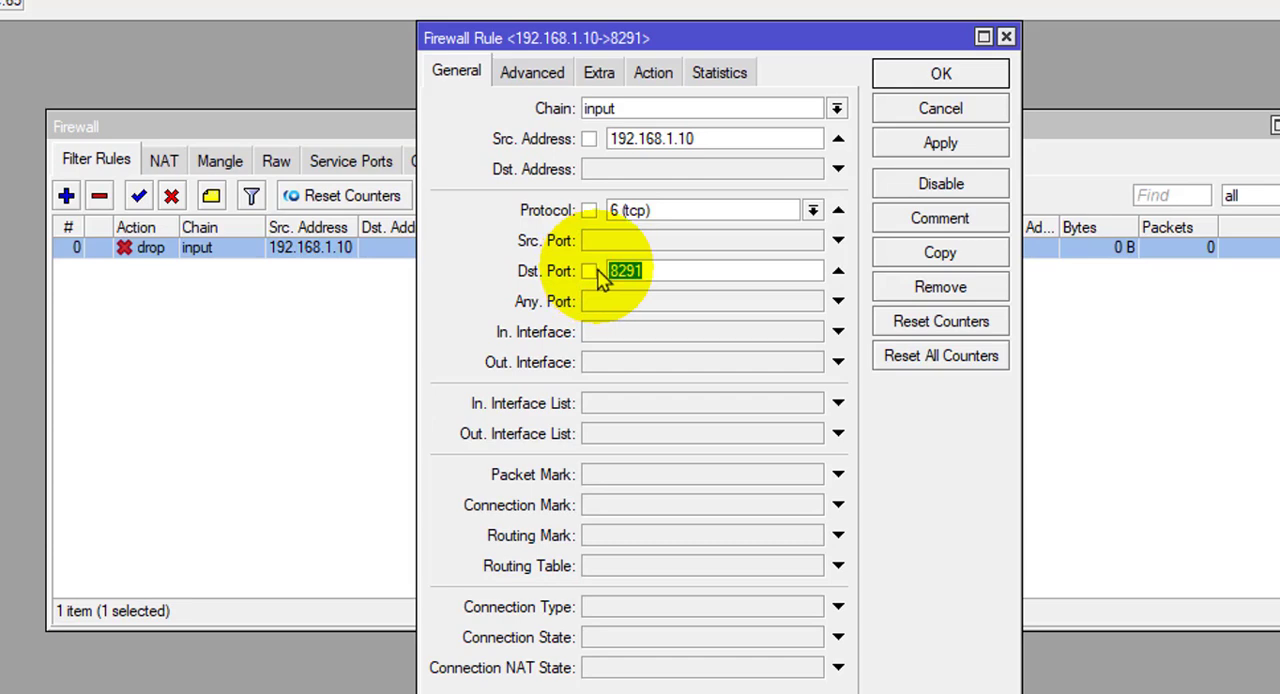
# Check the saved rule's advanced settings and its action.
pyautogui.click(650, 72)
pyautogui.click(532, 72)
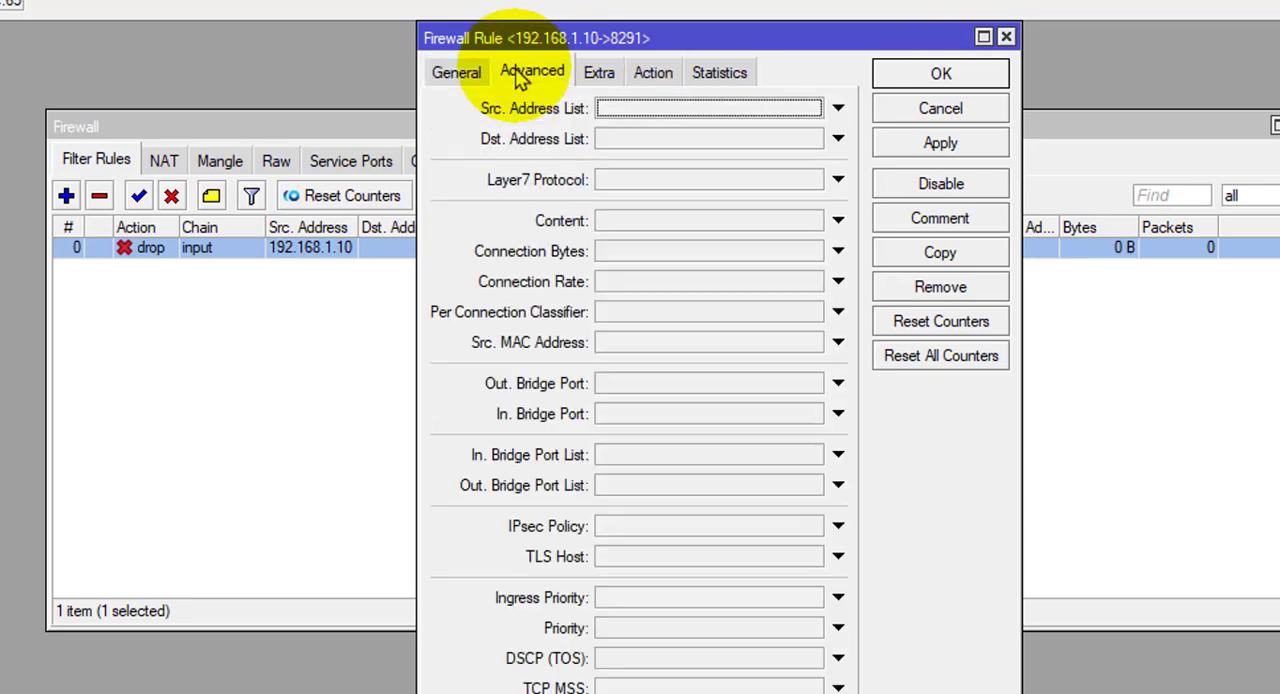
pyautogui.click(654, 75)
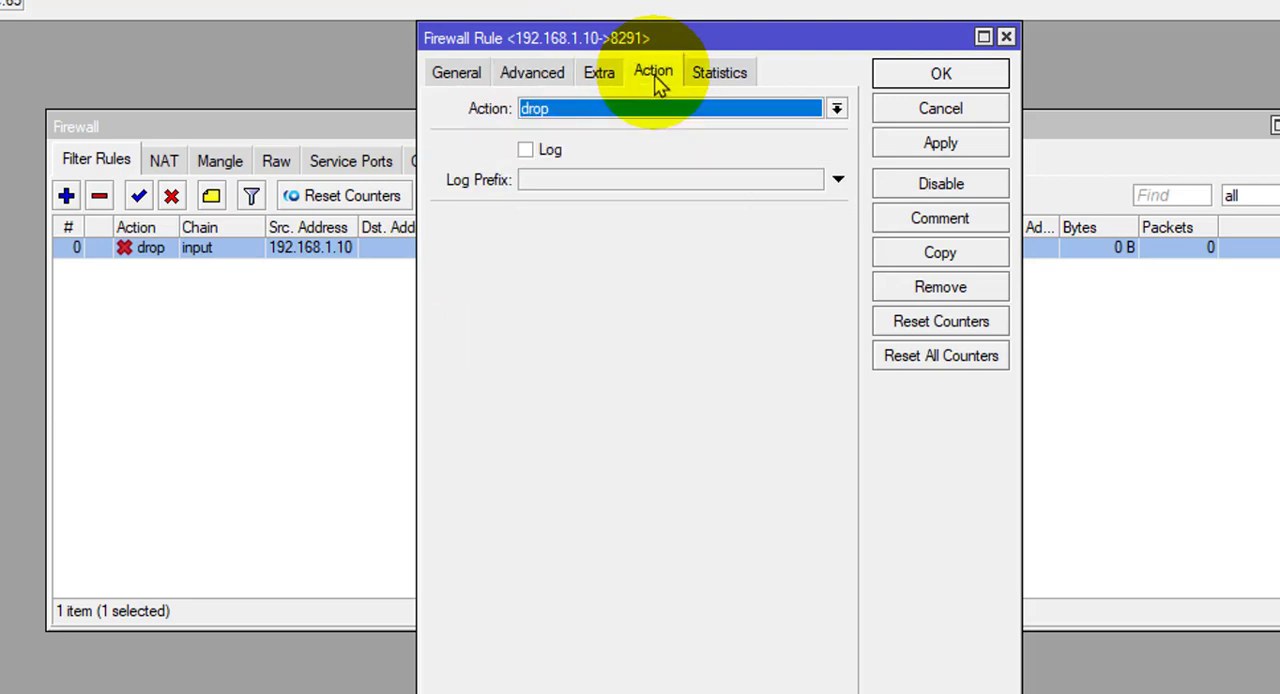
# View the rule's available actions, choose drop again, and apply and save the rule.
pyautogui.click(612, 110)
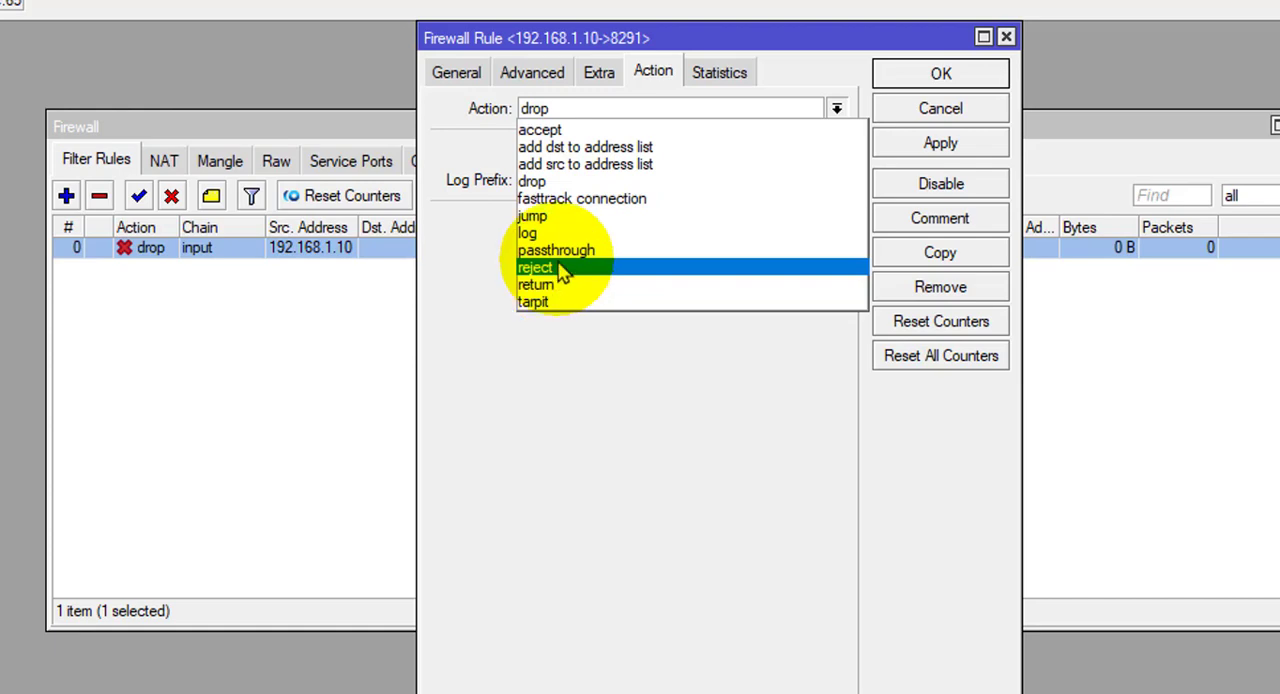
pyautogui.click(560, 185)
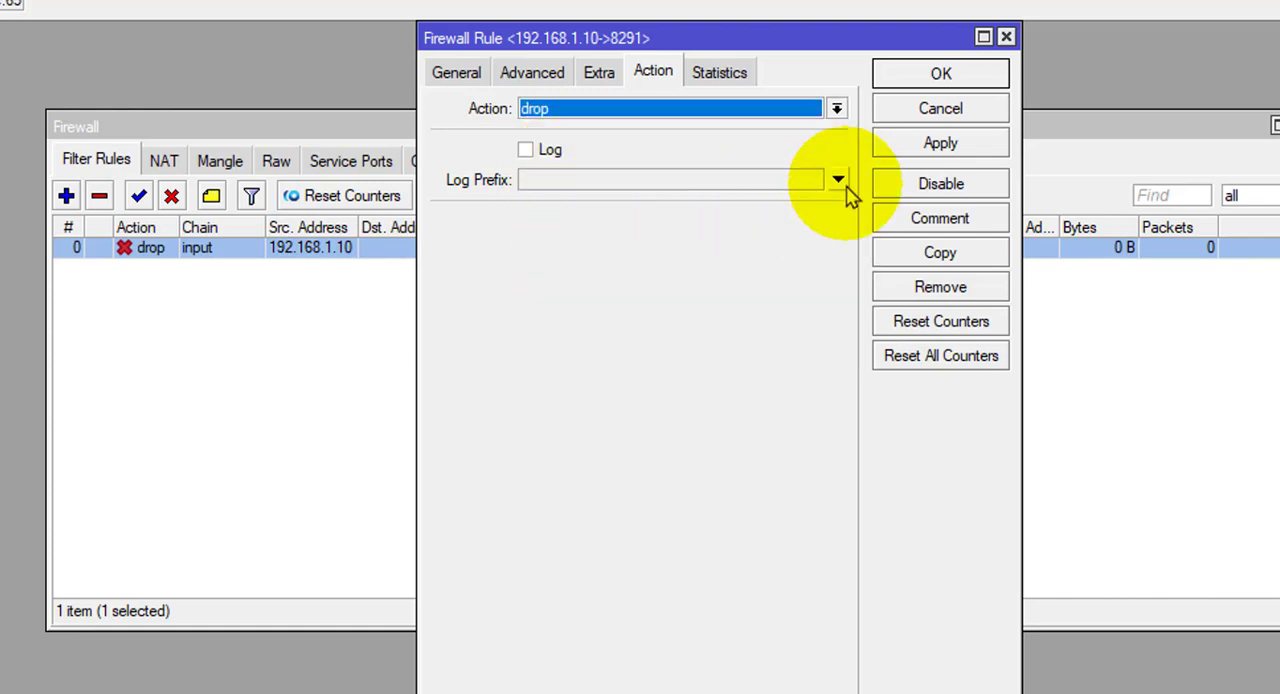
pyautogui.click(920, 145)
pyautogui.click(922, 78)
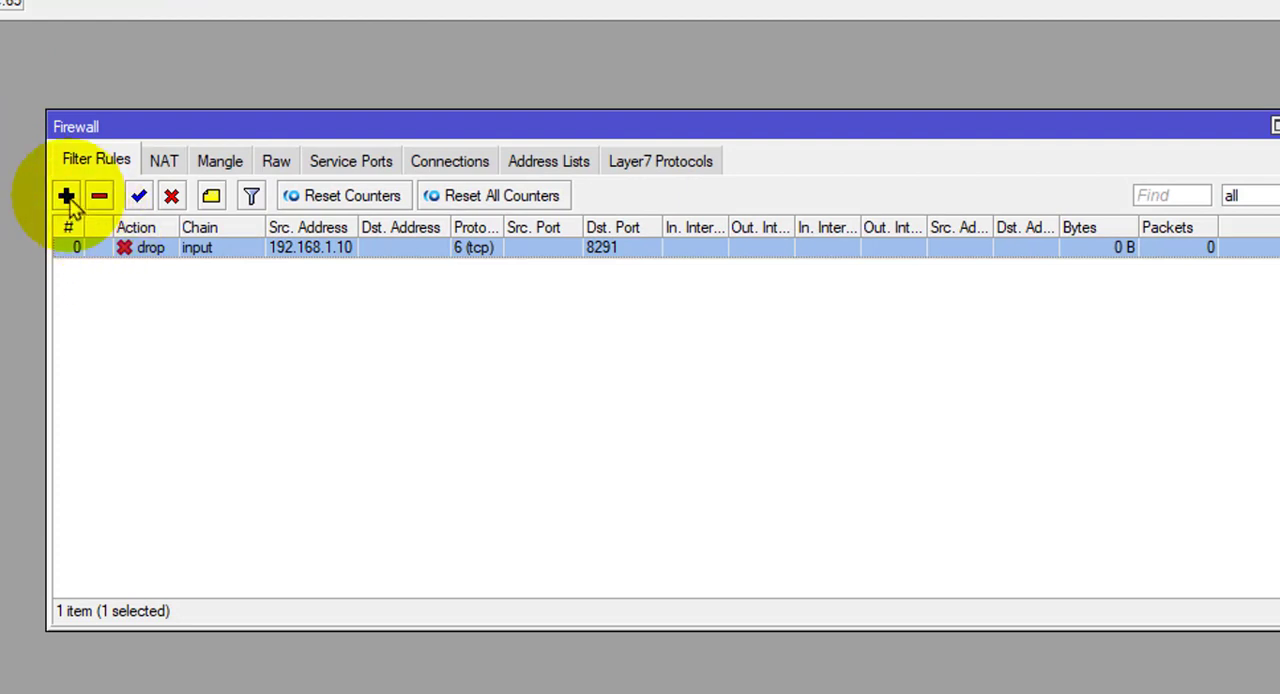
# Reopen the drop rule, set its source address to 192.168.1.0/24, and apply and save the change.
pyautogui.doubleClick(133, 250)
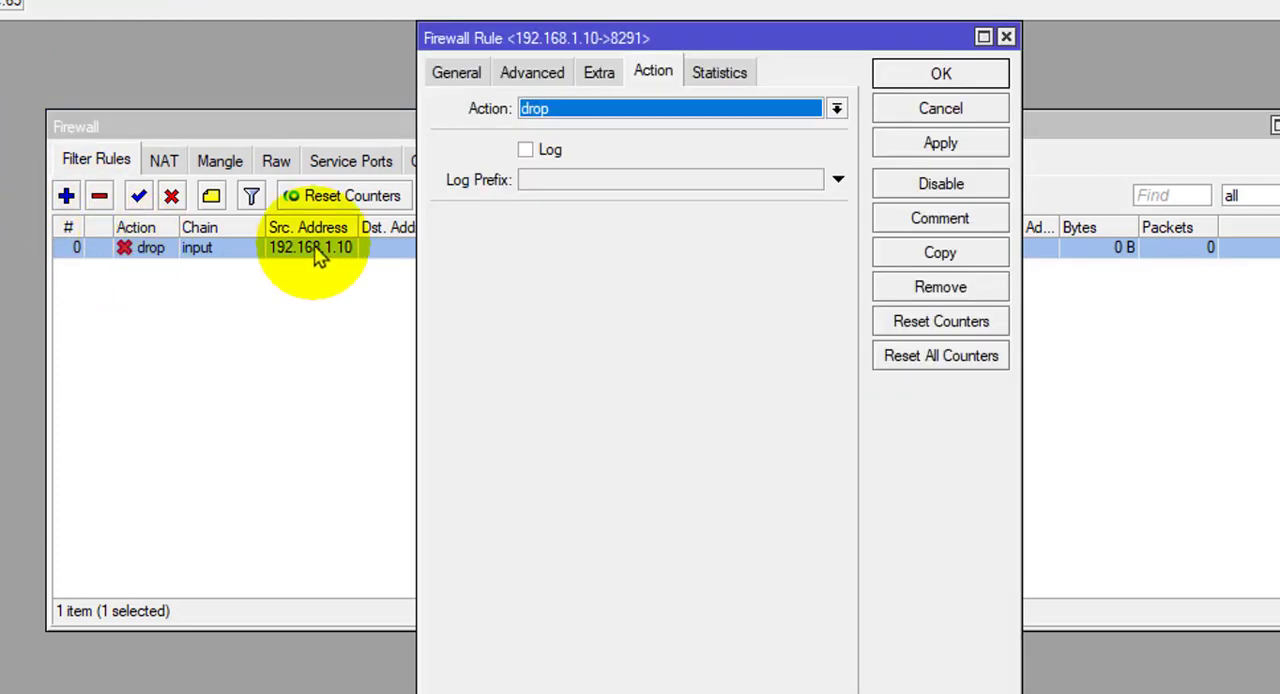
pyautogui.click(457, 73)
pyautogui.click(706, 142)
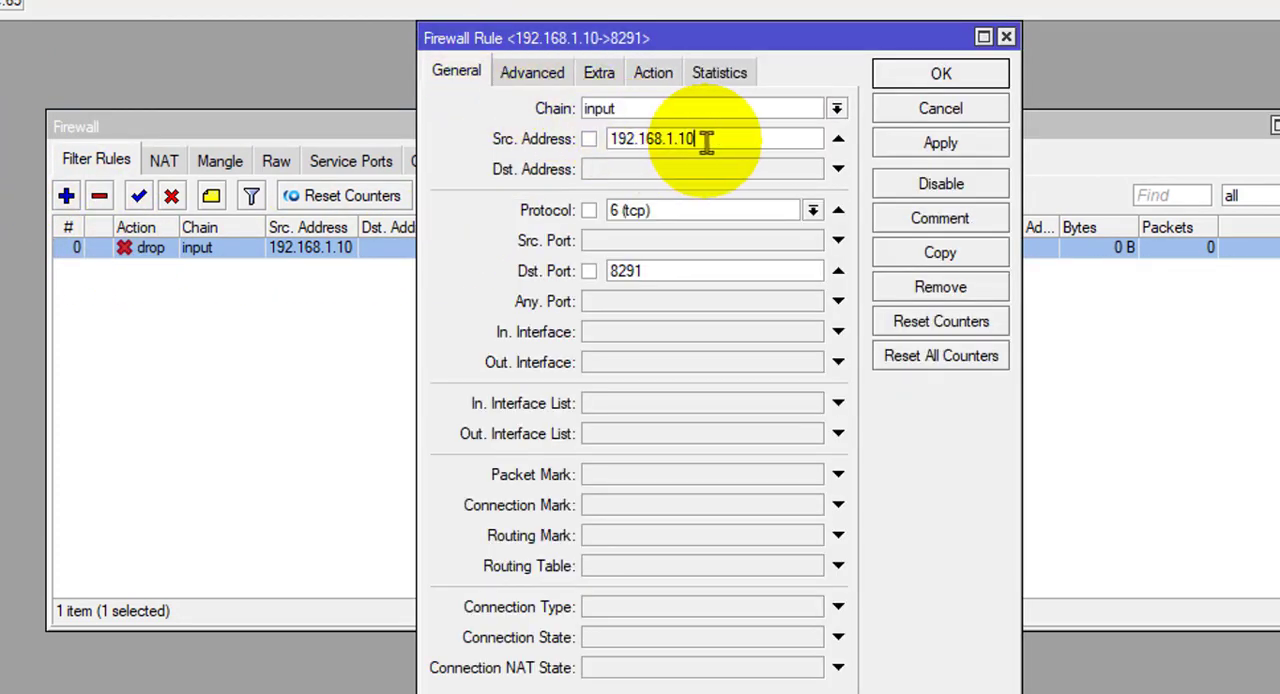
pyautogui.press('BackSpace')
pyautogui.press('BackSpace')
pyautogui.write('0')
pyautogui.write('/32')
pyautogui.press('BackSpace')
pyautogui.press('BackSpace')
pyautogui.write('24')
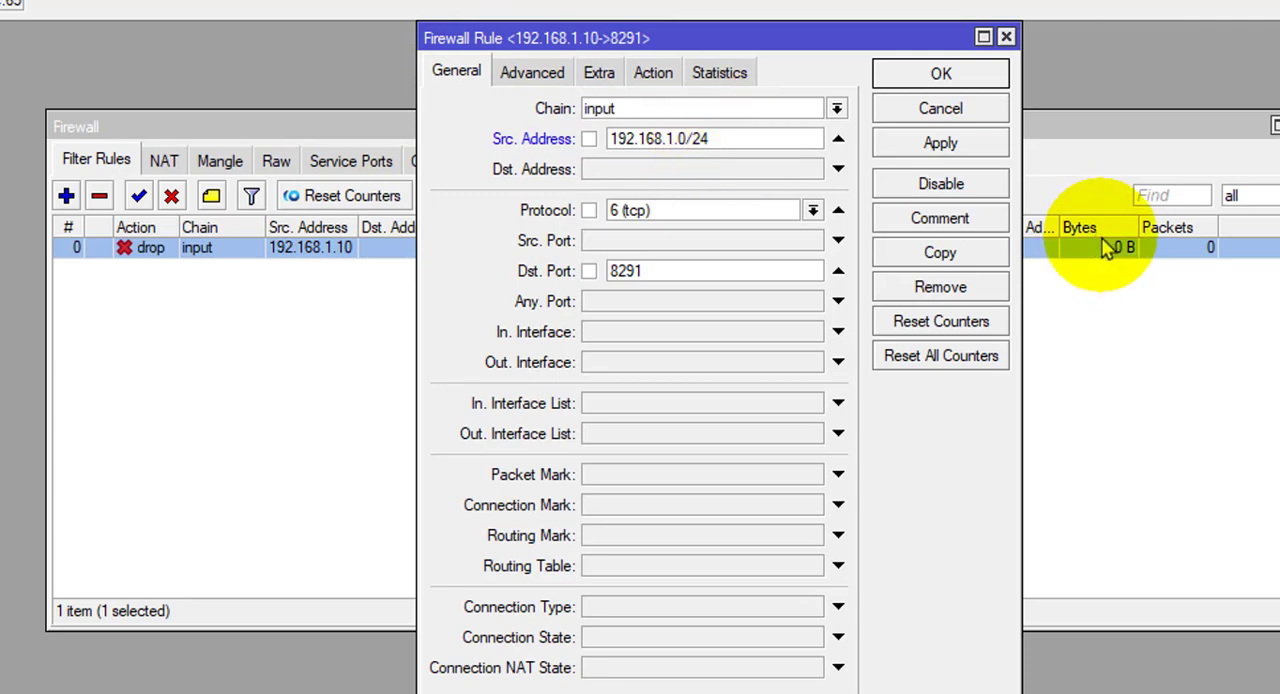
pyautogui.click(940, 145)
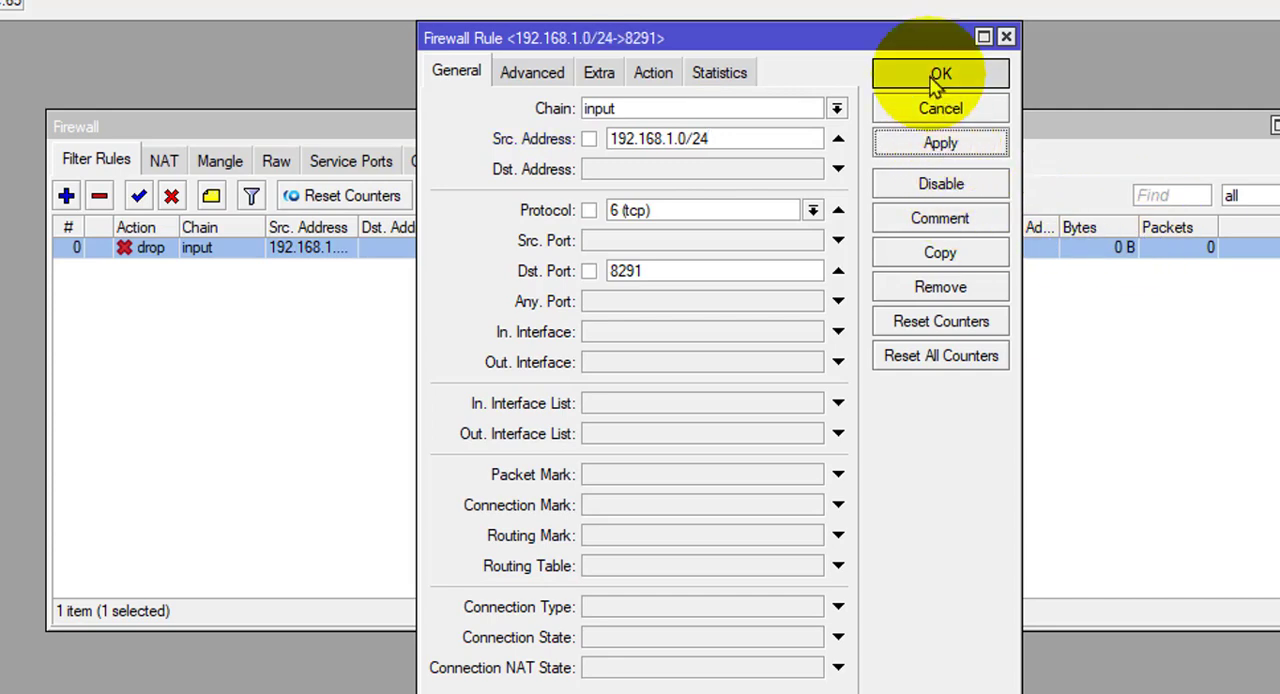
pyautogui.click(937, 80)
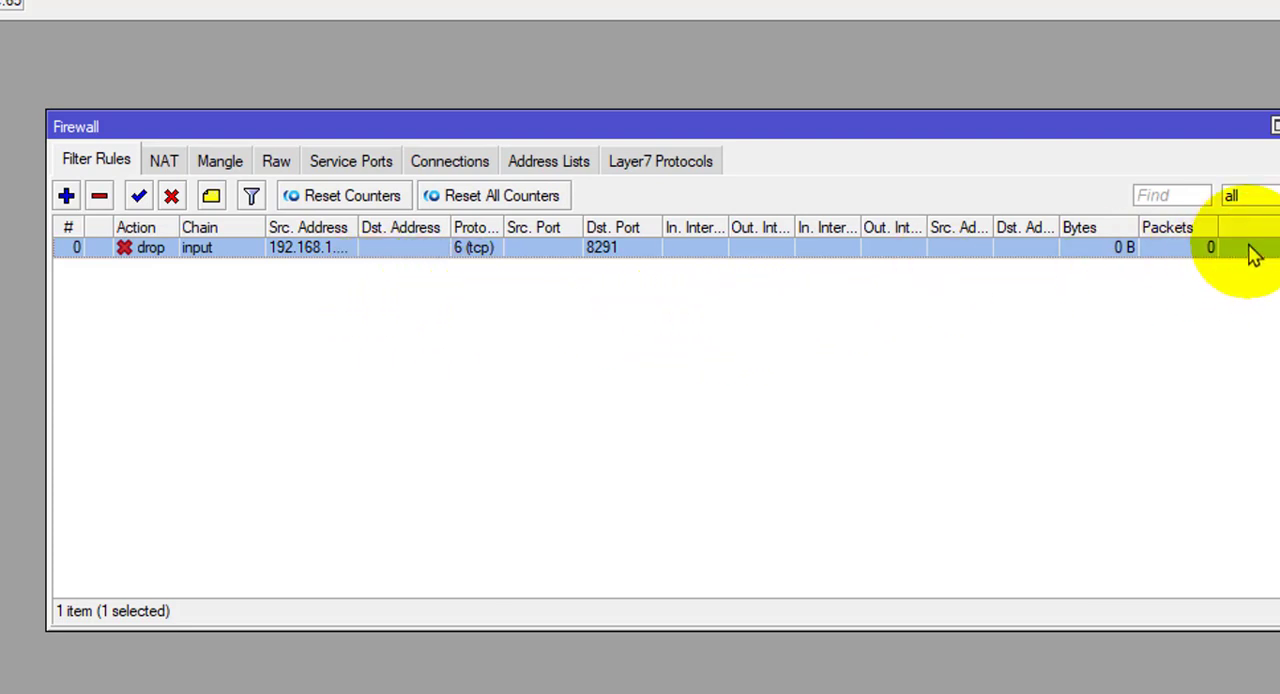
# Reopen the rule and enable its destination address, switching to Paint to circle the MikroTik's Either-1 address 192.168.1.1/24 before returning to WinBox.
pyautogui.doubleClick(457, 250)
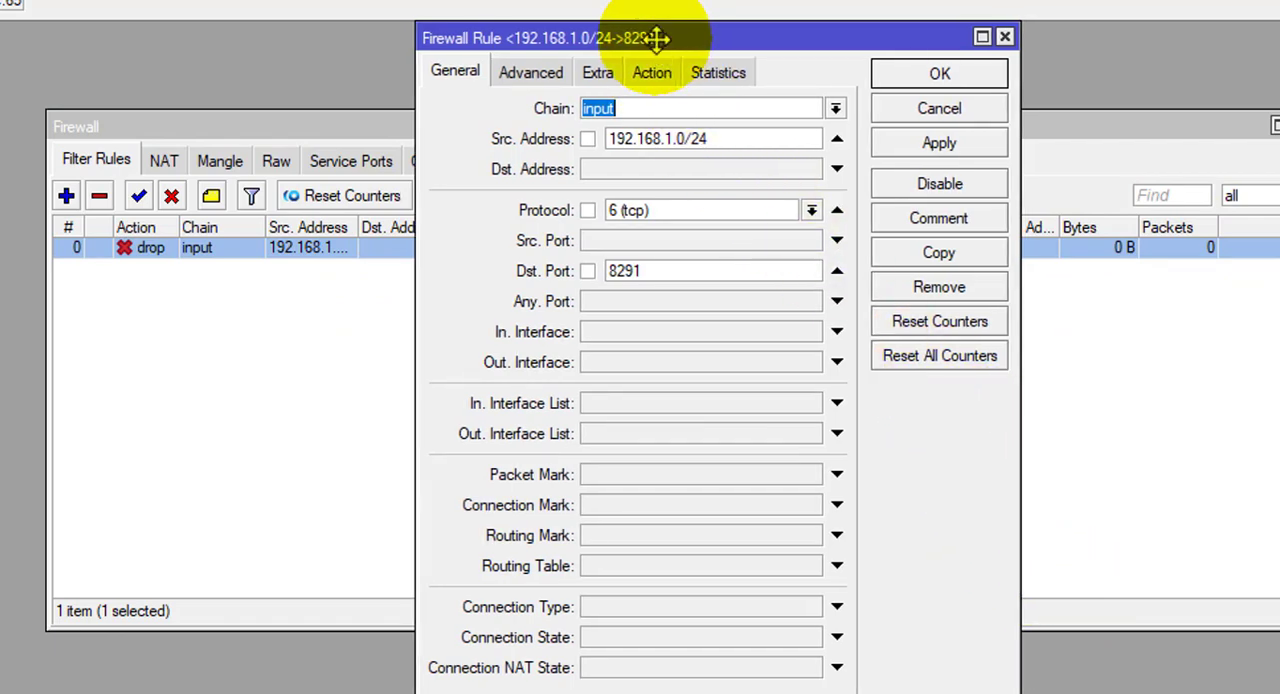
pyautogui.moveTo(661, 39); pyautogui.dragTo(525, 40)
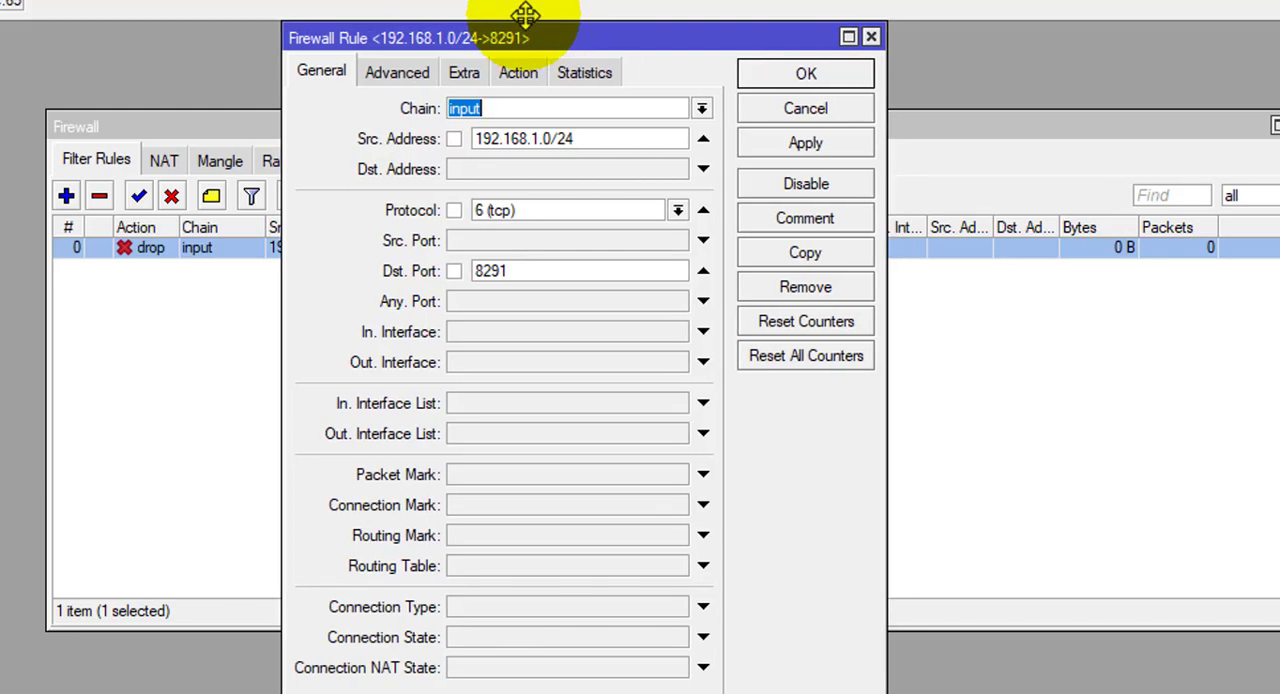
pyautogui.click(473, 170)
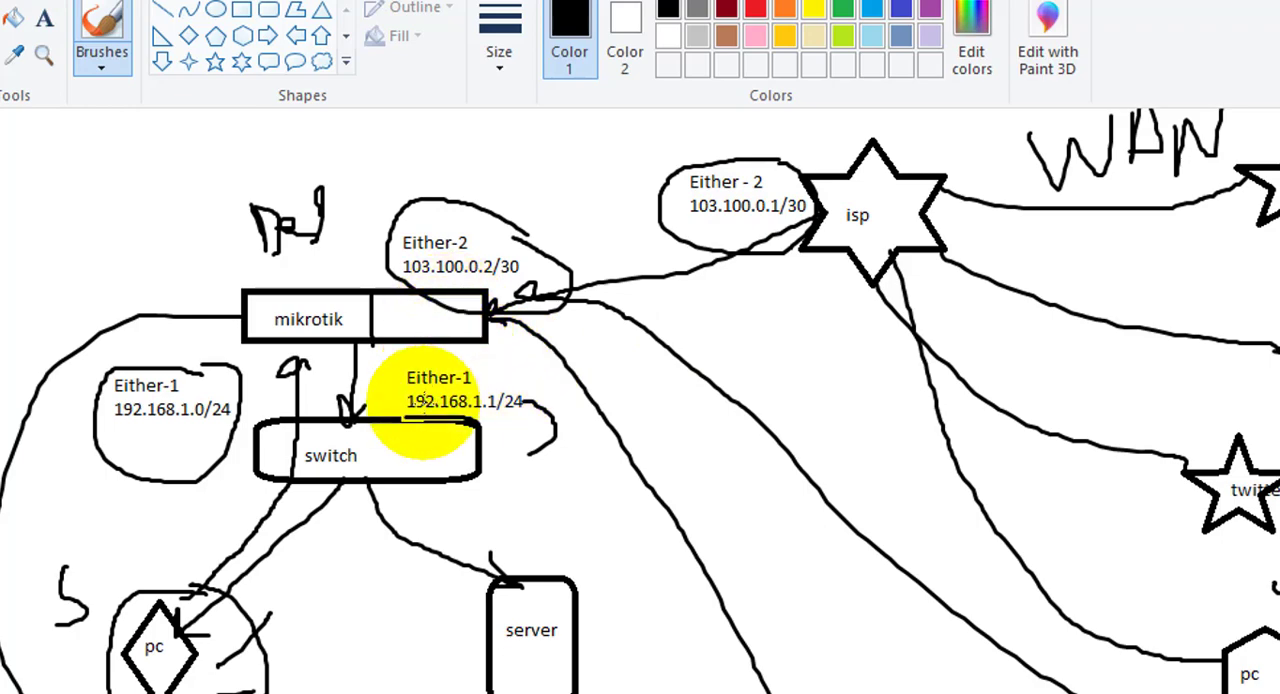
pyautogui.moveTo(404, 400)
pyautogui.mouseDown()
pyautogui.moveTo(537, 426)
pyautogui.moveTo(503, 375)
pyautogui.mouseUp()
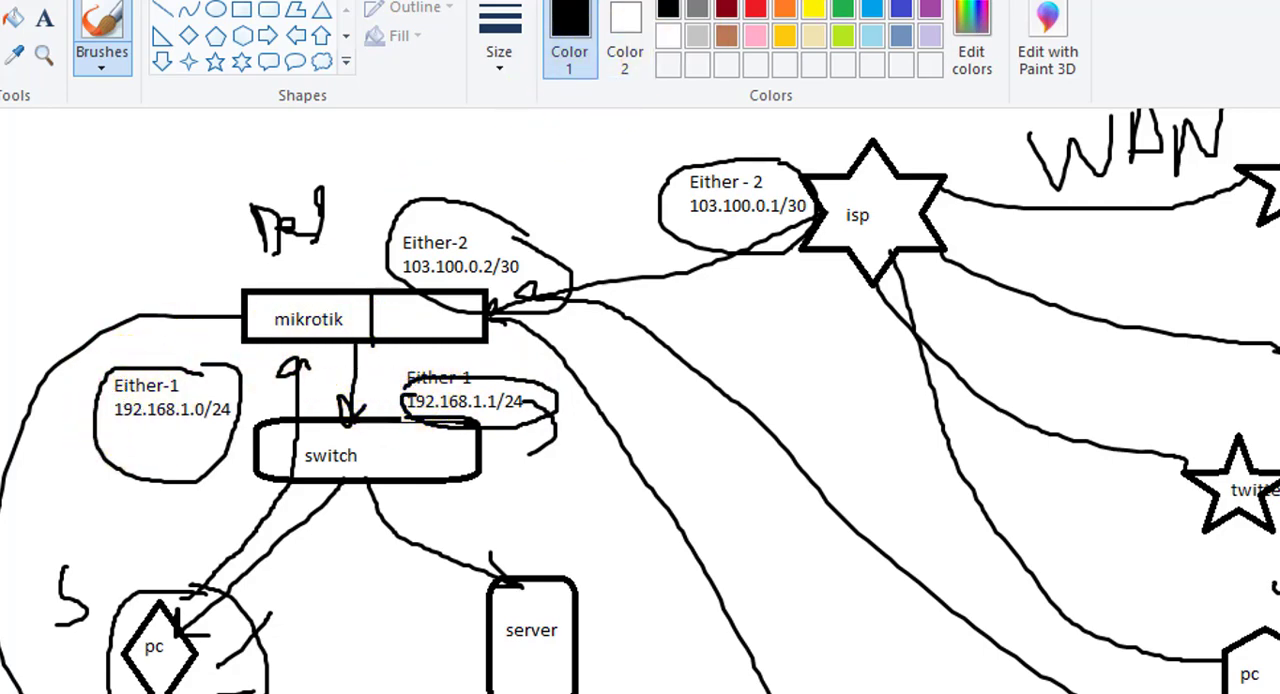
pyautogui.click(898, 2)
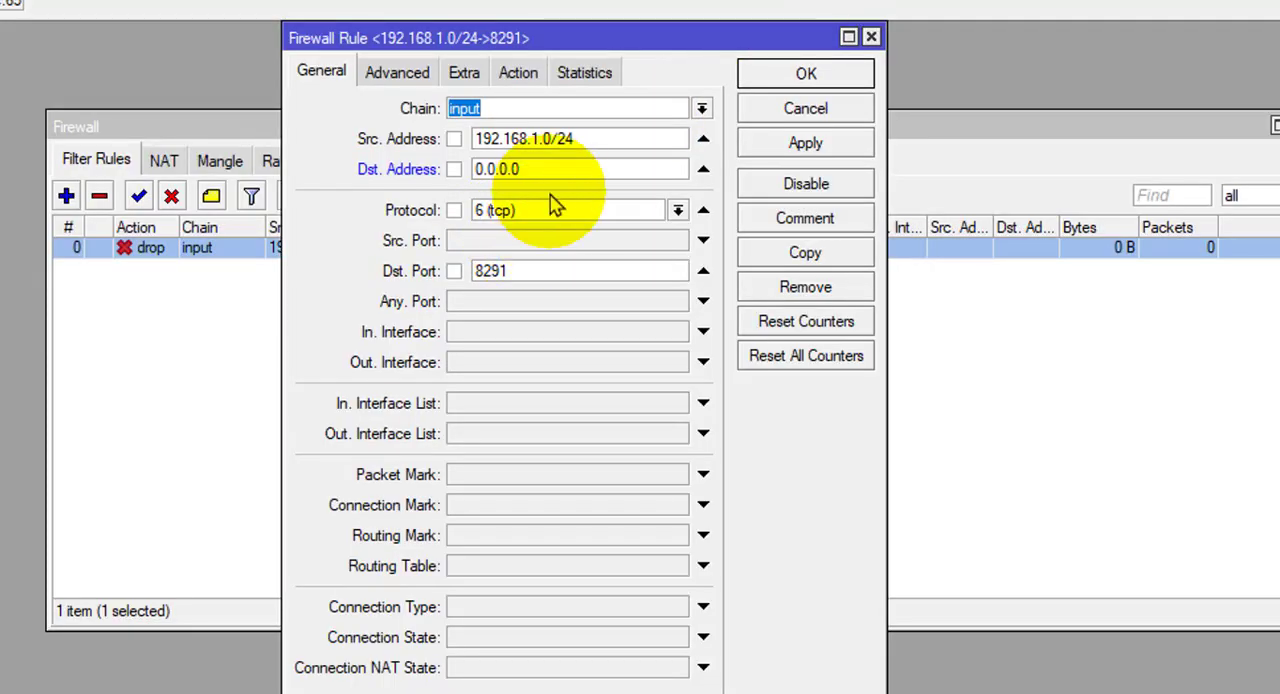
# Review the rule's source address, destination address and destination port.
pyautogui.moveTo(592, 136); pyautogui.dragTo(471, 130)
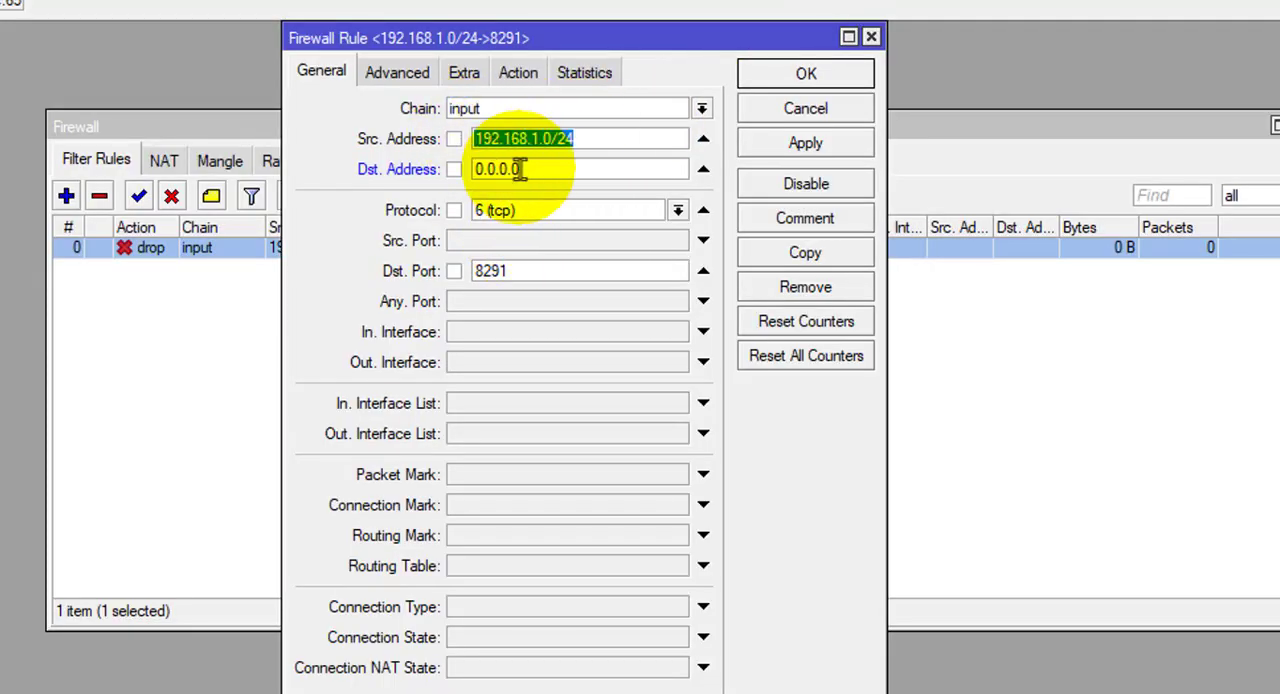
pyautogui.moveTo(529, 172); pyautogui.dragTo(465, 168)
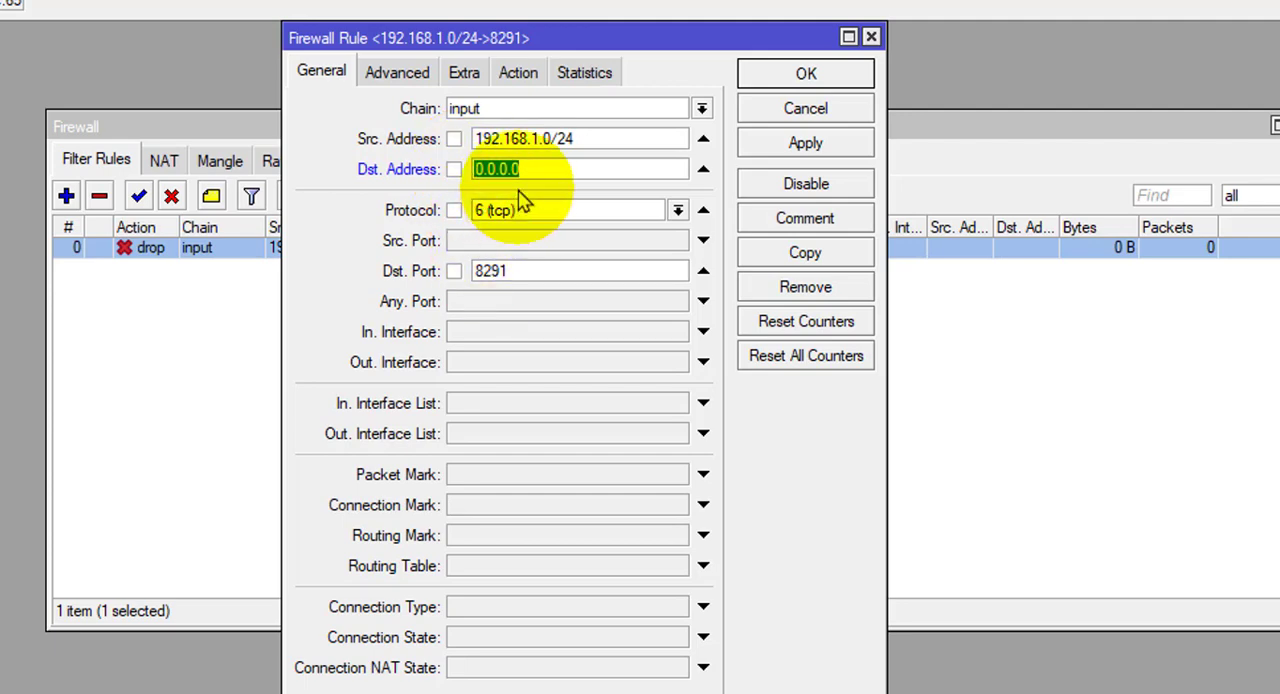
pyautogui.moveTo(513, 268); pyautogui.dragTo(473, 268)
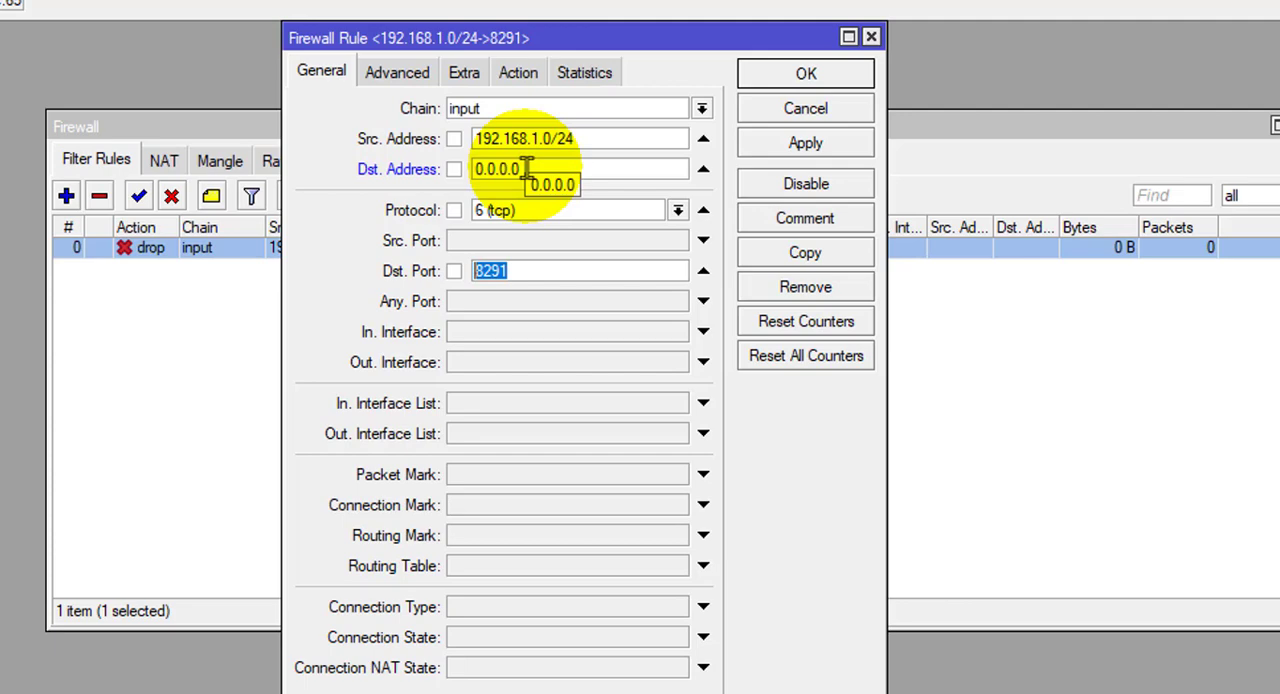
# Replace the rule's placeholder destination address with the first octet, 192.
pyautogui.moveTo(526, 169); pyautogui.dragTo(472, 170)
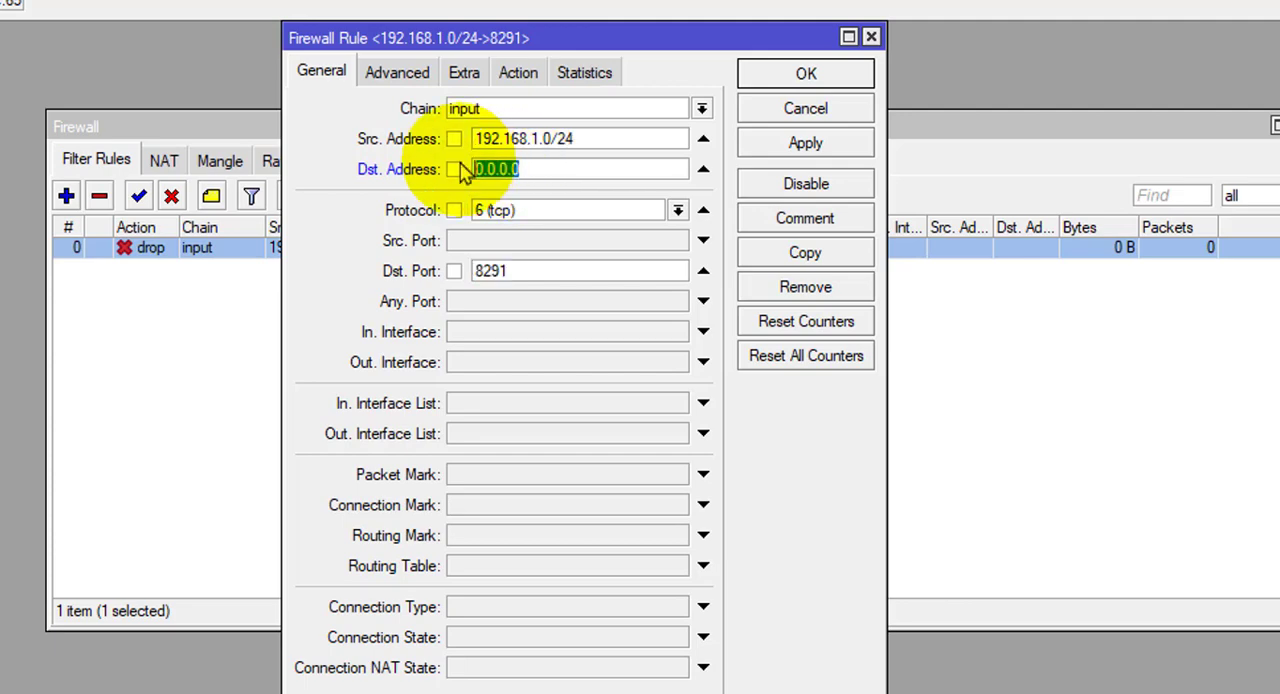
pyautogui.write('192')
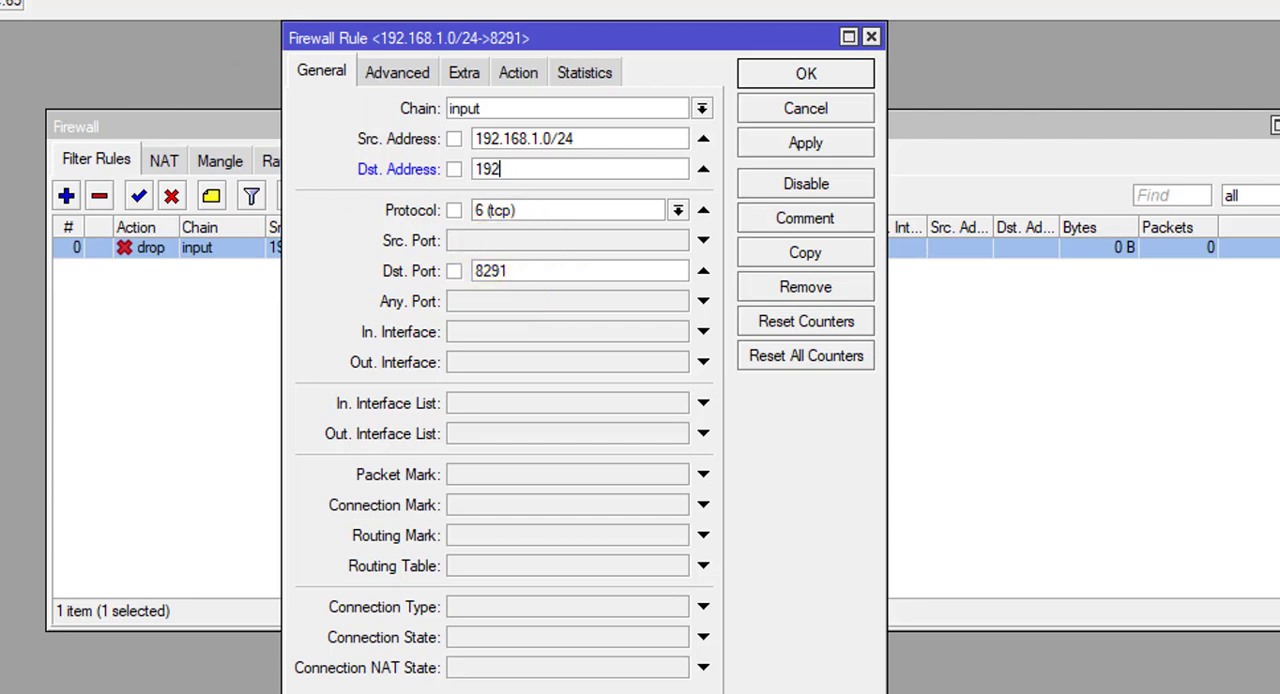
# Check the router's configured IP addresses in Quick Set and close it.
pyautogui.click(2, 36)
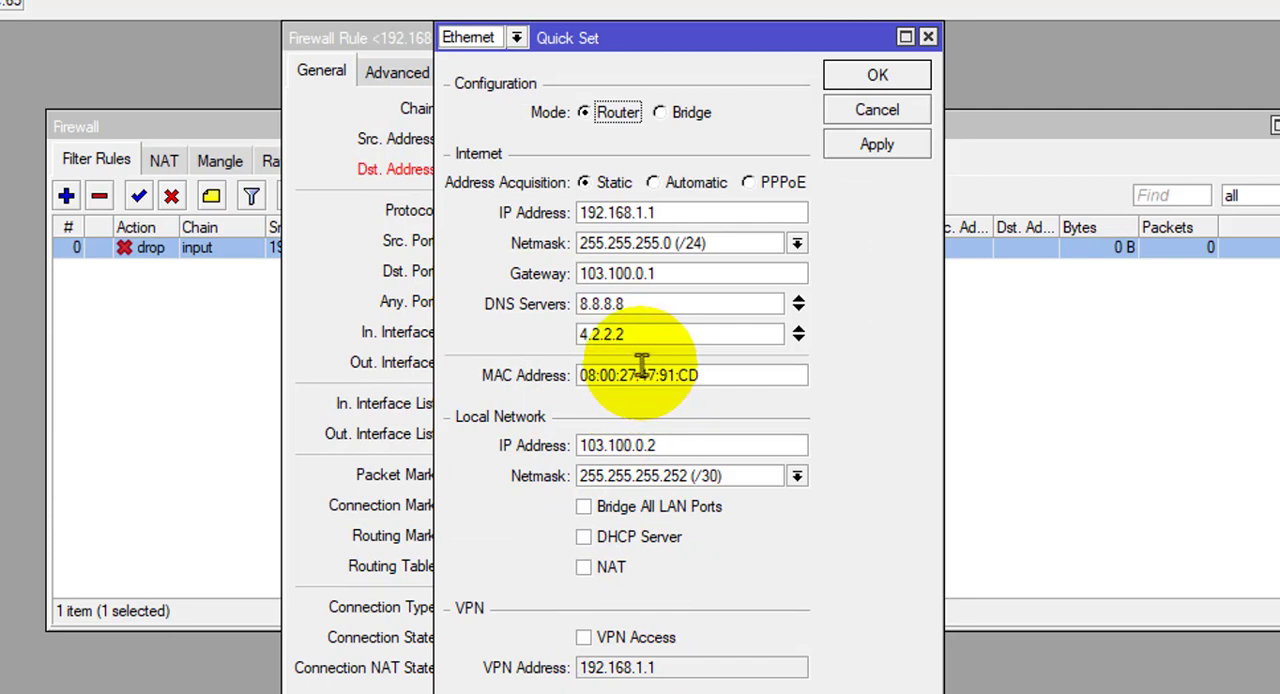
pyautogui.moveTo(628, 30); pyautogui.dragTo(538, 30)
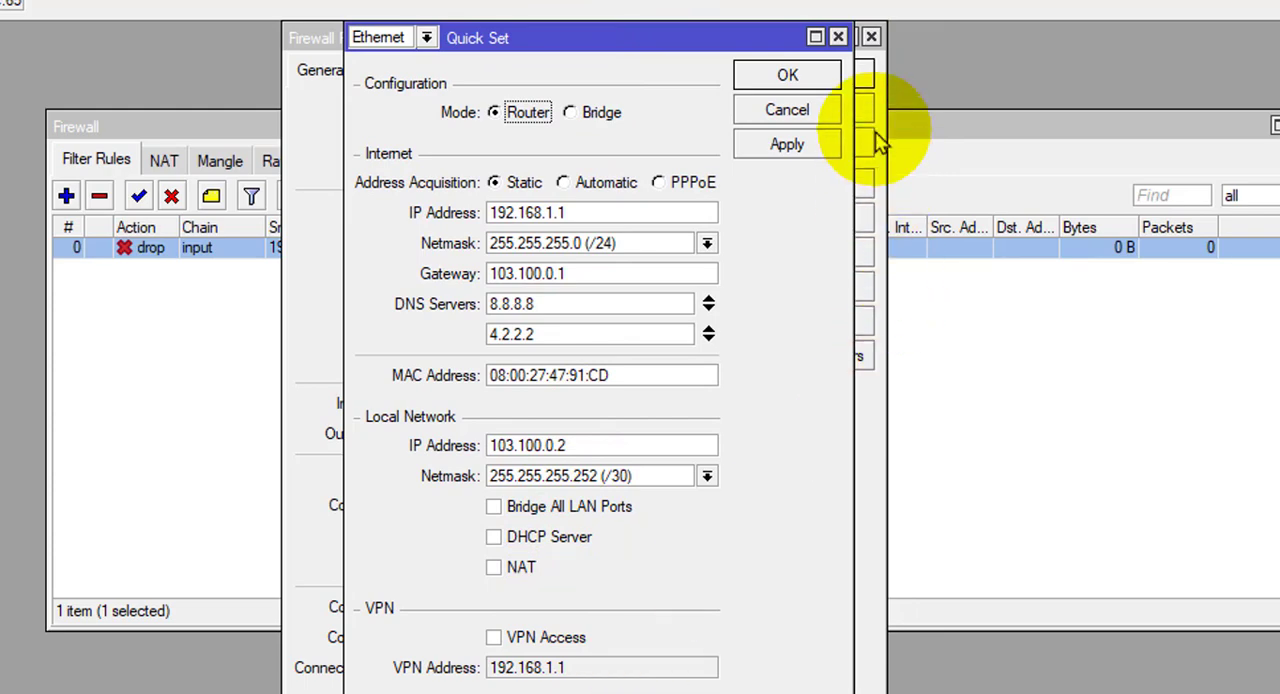
pyautogui.click(838, 37)
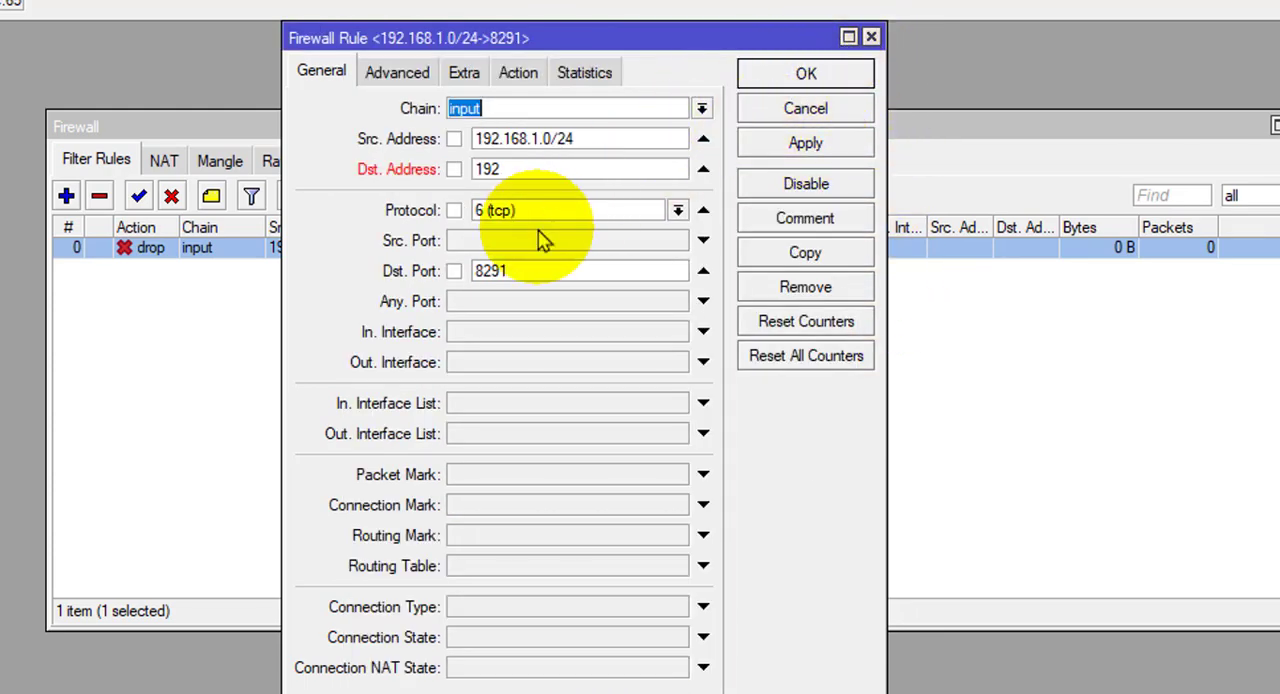
# Complete the rule's destination address as 192.168.1.1, and apply and save the rule.
pyautogui.click(512, 170)
pyautogui.write('.')
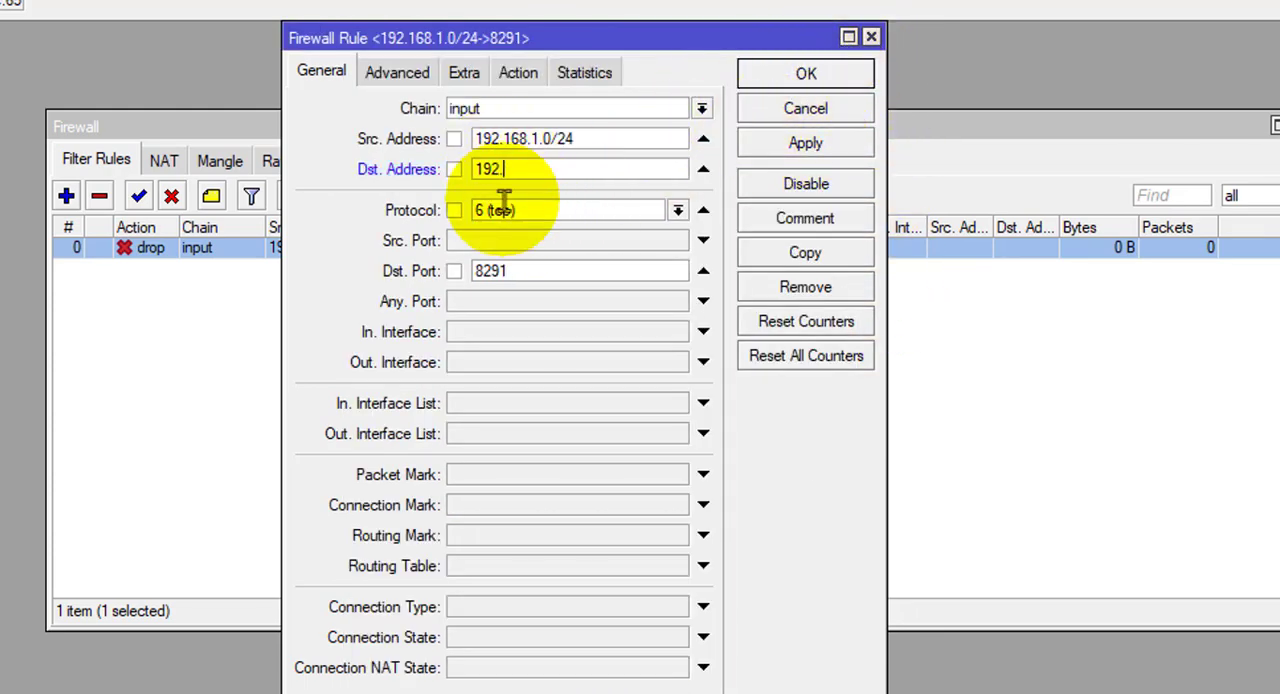
pyautogui.write('168.1.1')
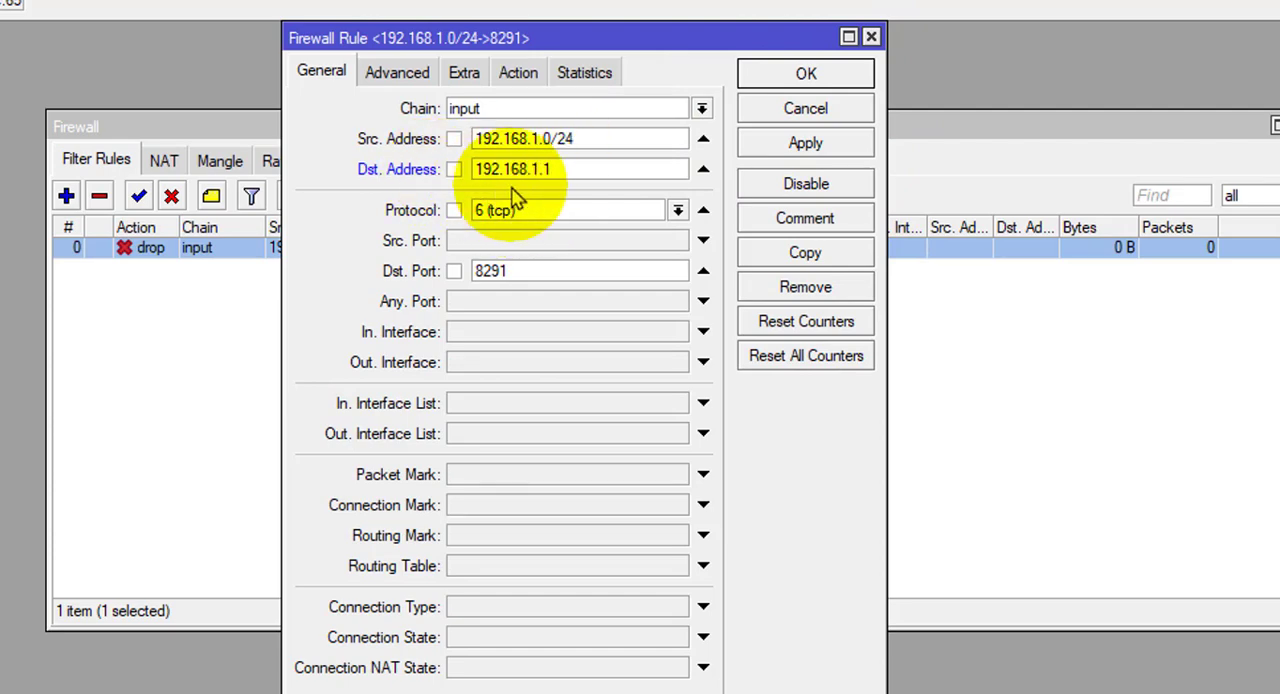
pyautogui.click(790, 150)
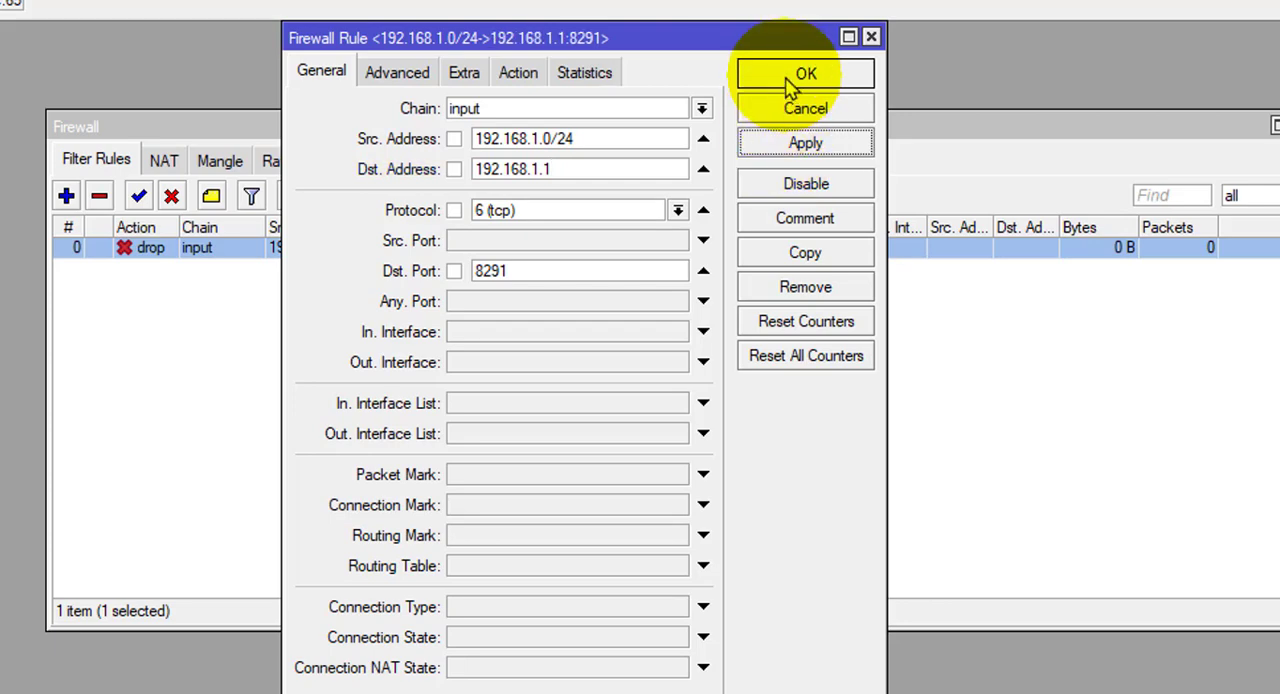
pyautogui.click(808, 78)
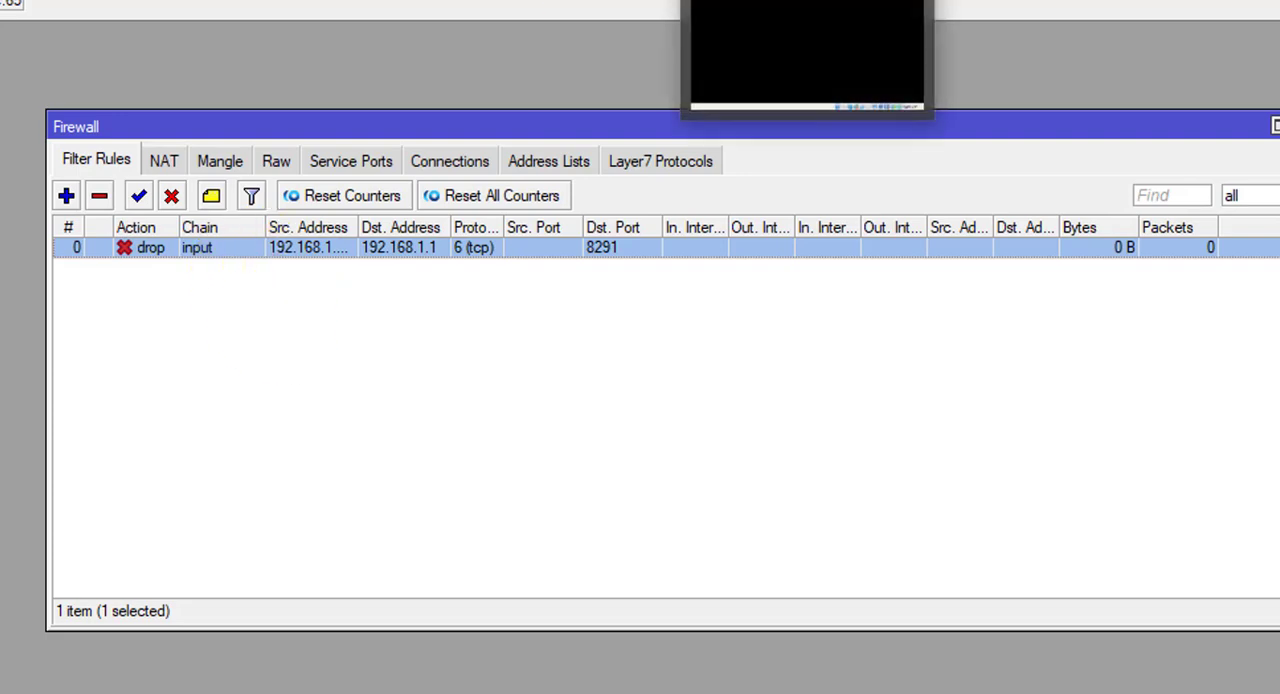
# Switch to Paint, mark the outer-world PC with a cross and circle the MikroTik's Either-2 address 103.100.0.2/30.
pyautogui.click(810, 2)
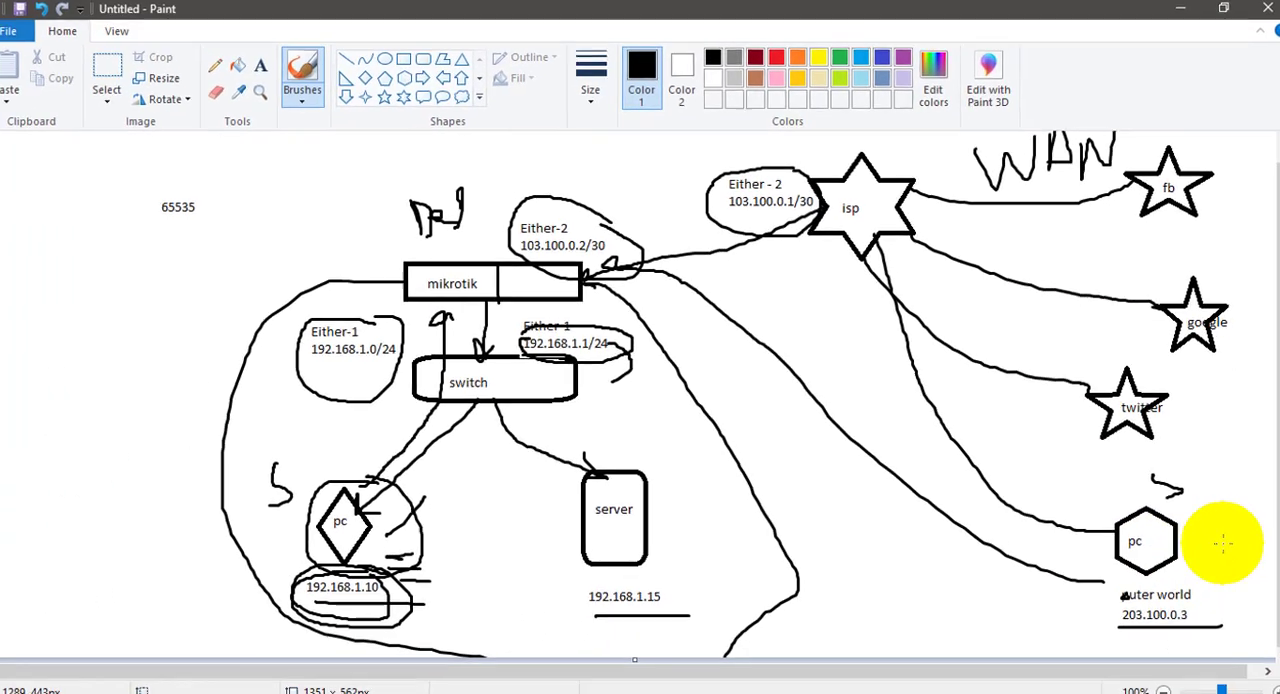
pyautogui.moveTo(1212, 520)
pyautogui.mouseDown()
pyautogui.moveTo(1184, 554)
pyautogui.moveTo(1222, 573)
pyautogui.mouseUp()
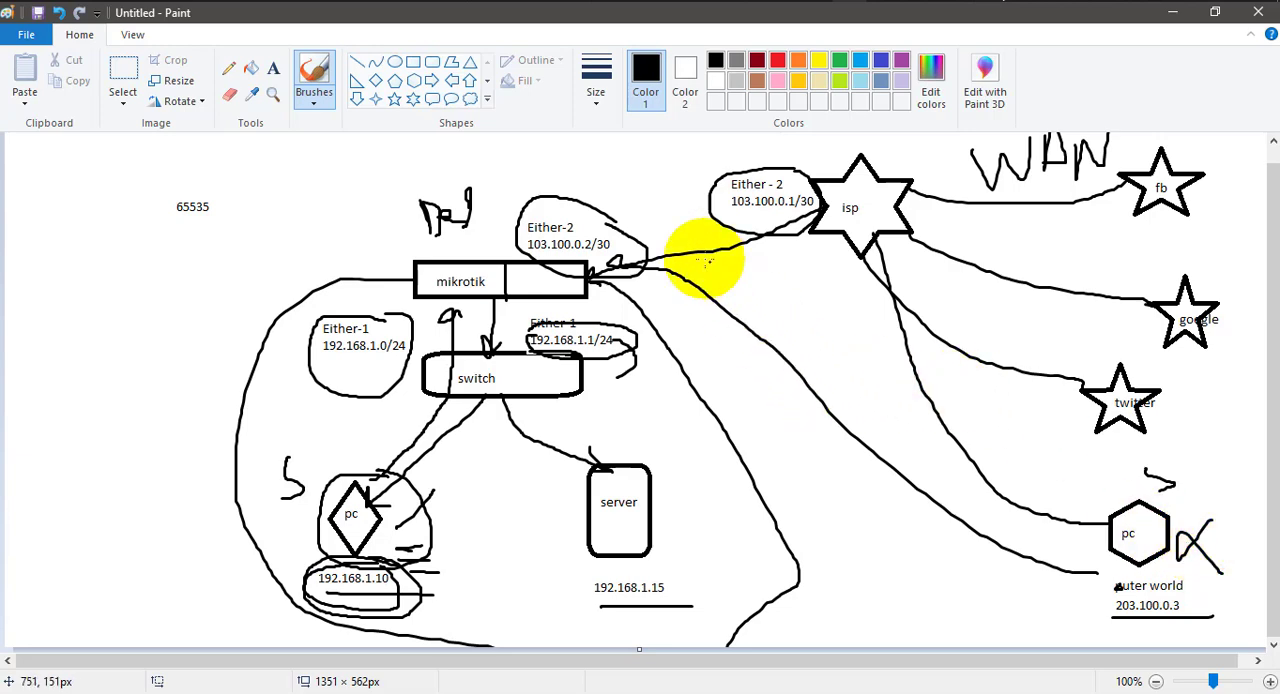
pyautogui.moveTo(585, 195)
pyautogui.mouseDown()
pyautogui.moveTo(534, 209)
pyautogui.moveTo(543, 243)
pyautogui.moveTo(623, 266)
pyautogui.moveTo(652, 233)
pyautogui.moveTo(615, 213)
pyautogui.mouseUp()
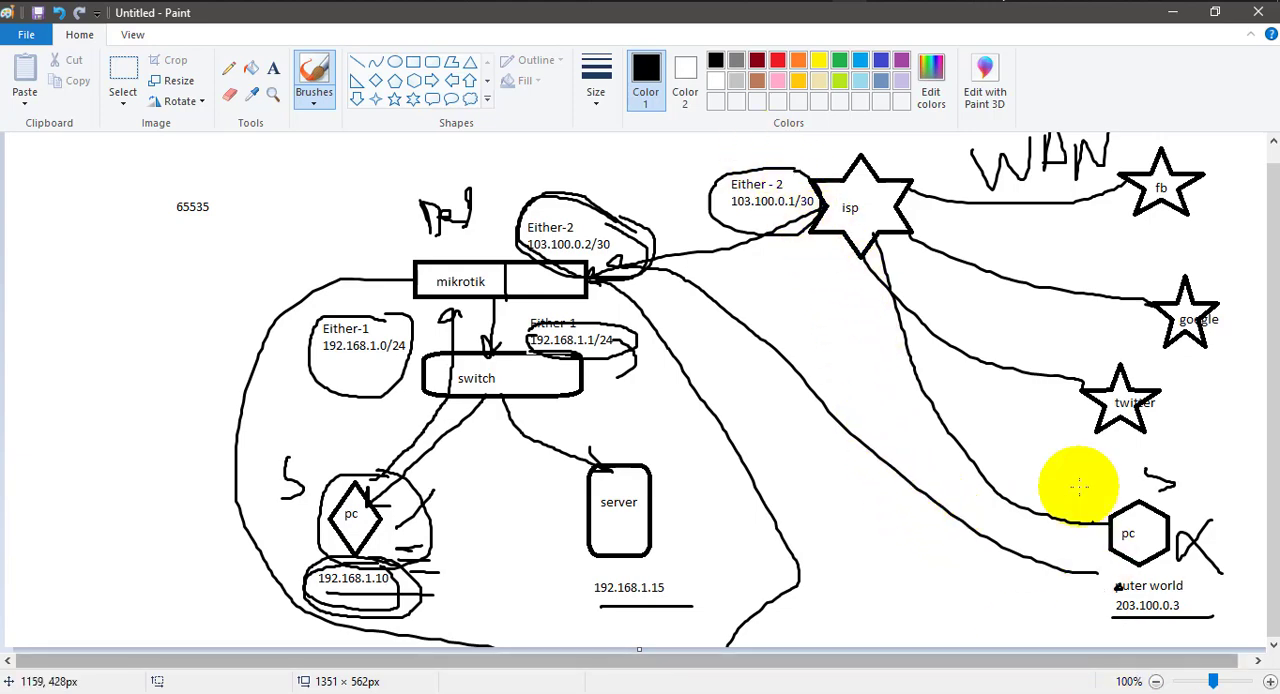
# Return to WinBox, review the router's log entries for logins and configuration changes, and close the log.
pyautogui.click(884, 1)
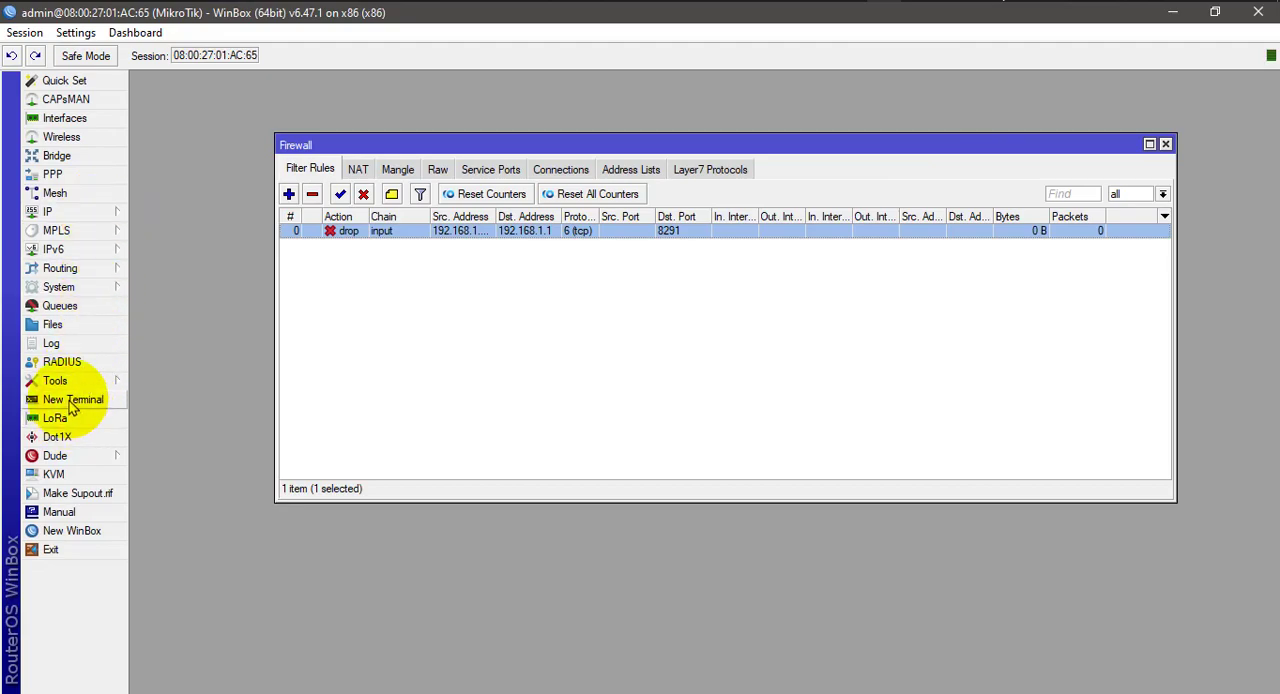
pyautogui.click(52, 343)
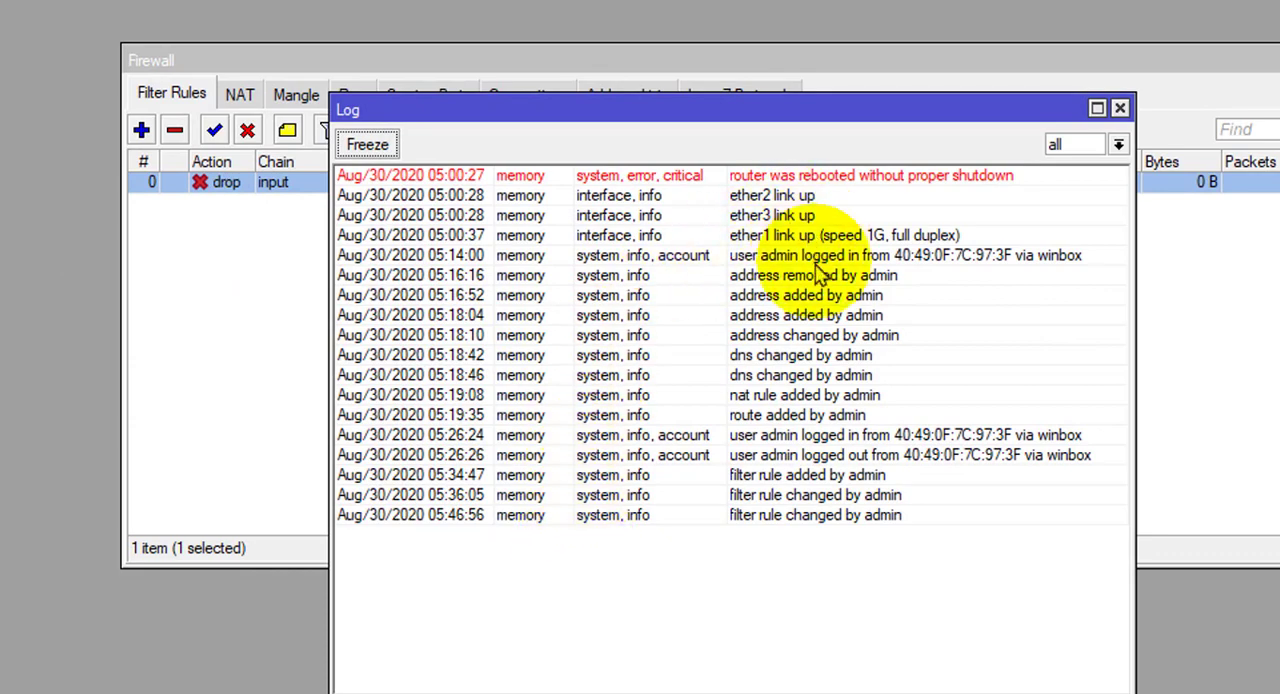
pyautogui.moveTo(794, 120); pyautogui.dragTo(654, 0)
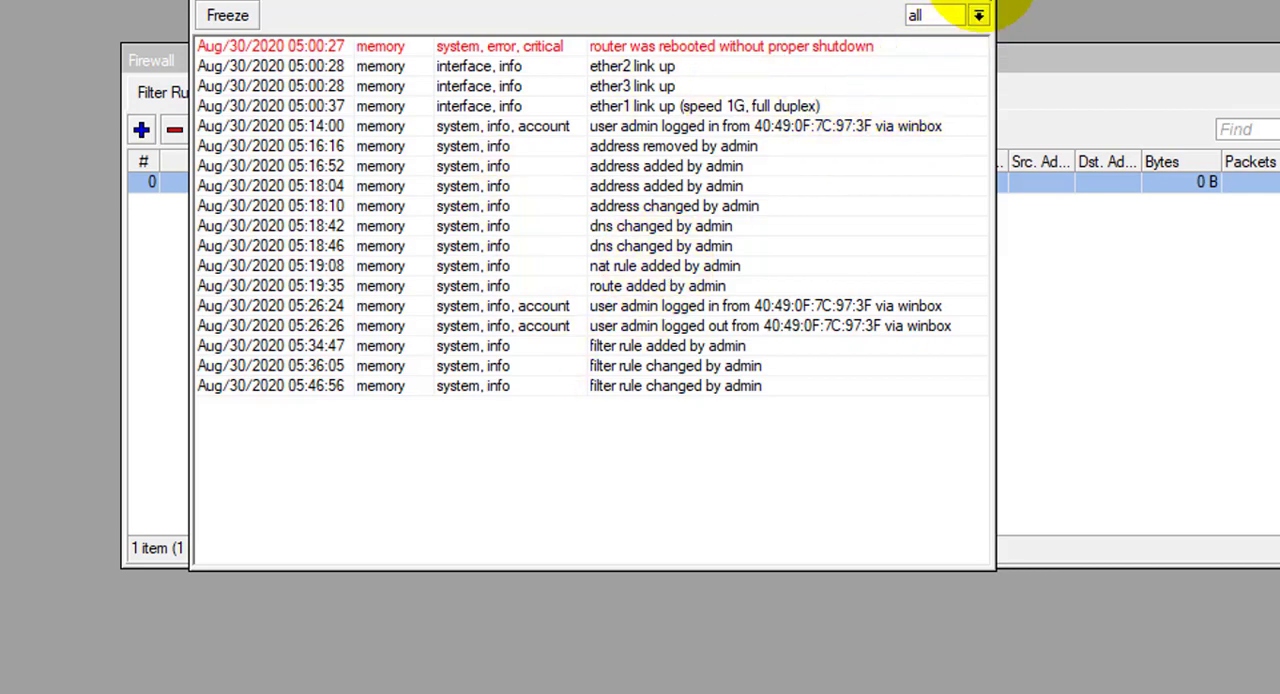
pyautogui.click(988, 2)
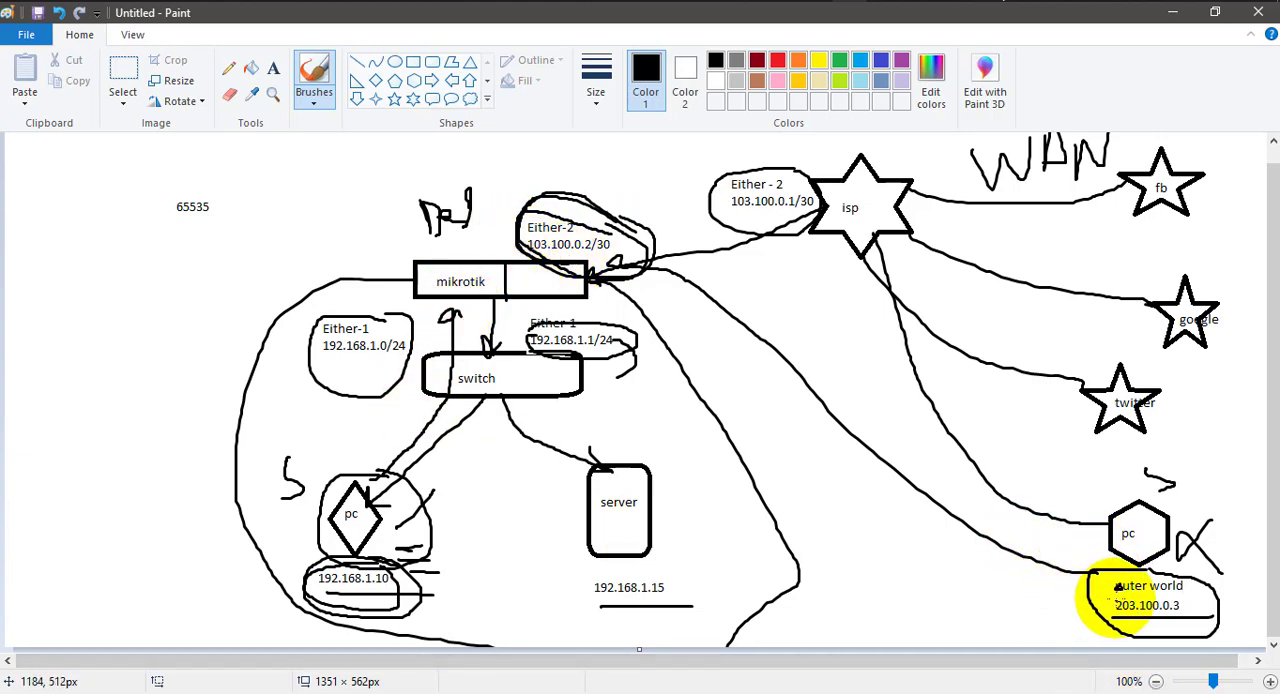
# Write an S beside the outer-world PC's address 203.100.0.3 on the Paint diagram and return to WinBox.
pyautogui.moveTo(1021, 588); pyautogui.dragTo(995, 647)
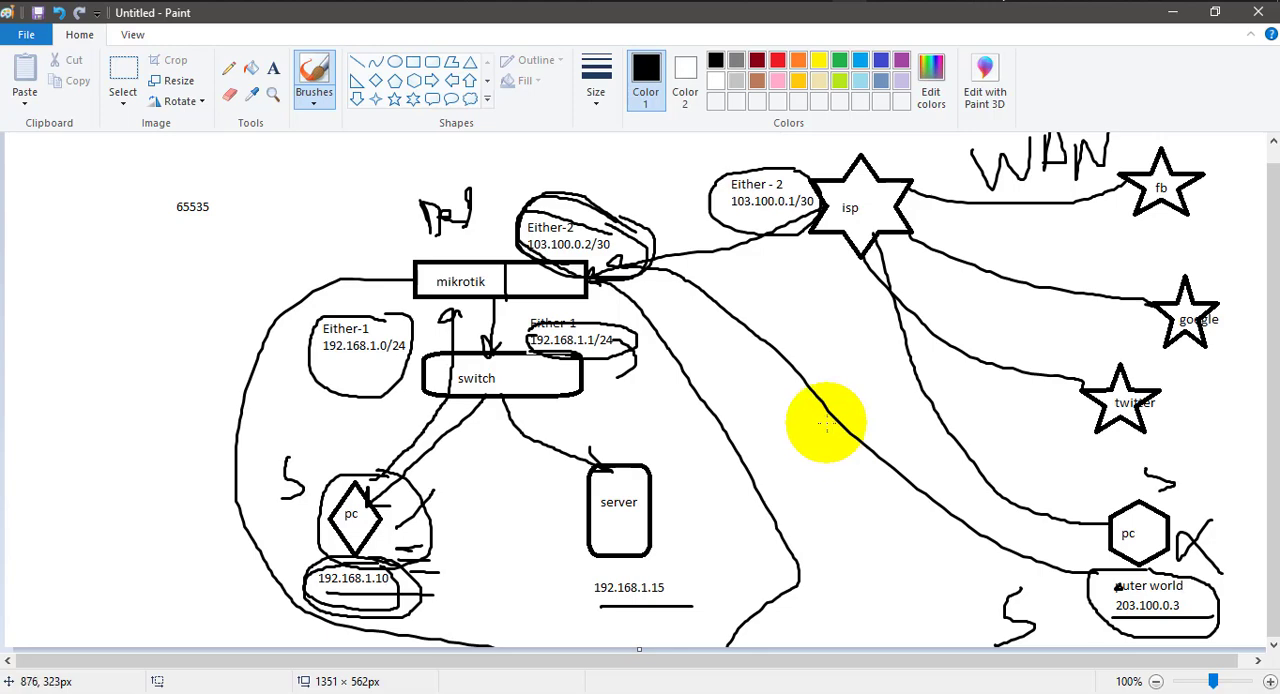
pyautogui.click(886, 1)
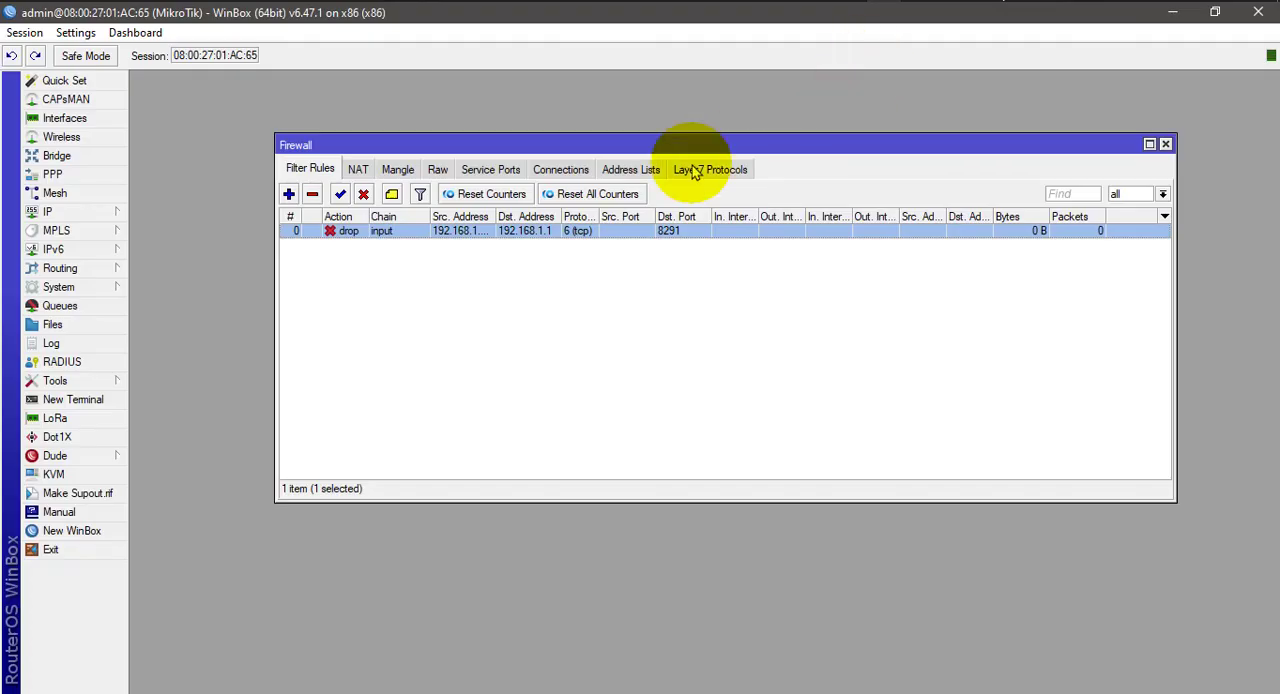
# Close the firewall window and open the router's IP service list to view the service ports.
pyautogui.click(1165, 144)
pyautogui.click(76, 215)
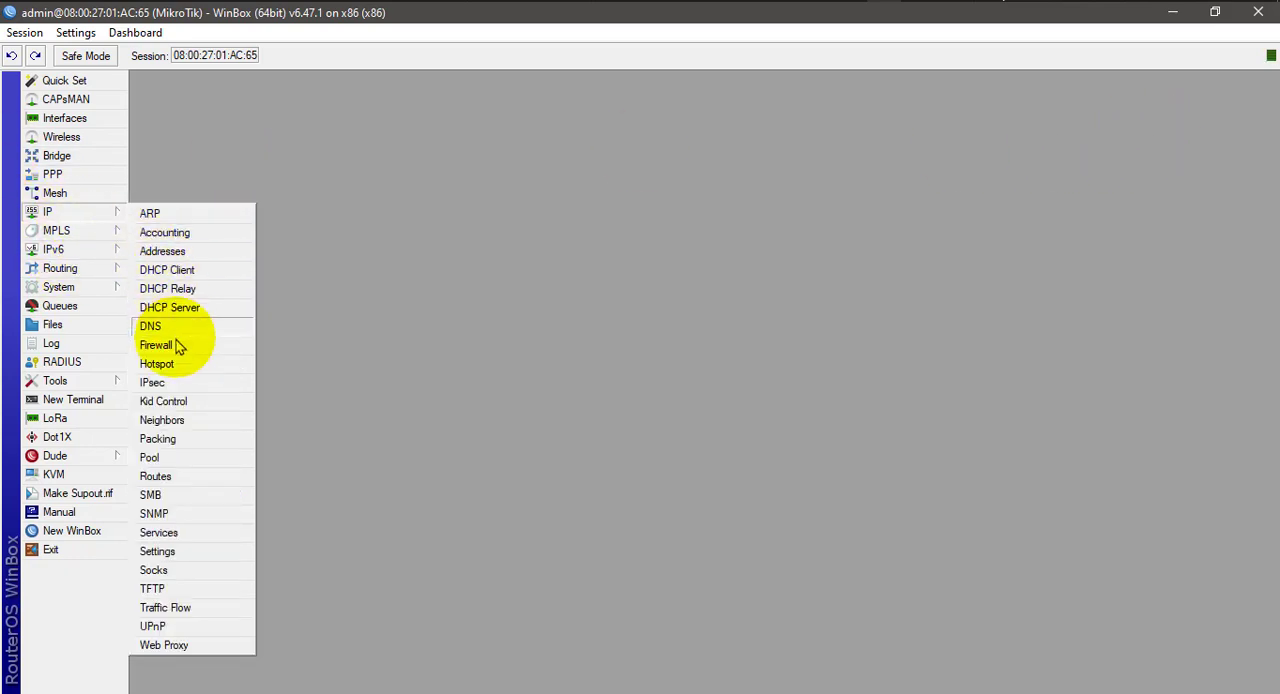
pyautogui.click(180, 532)
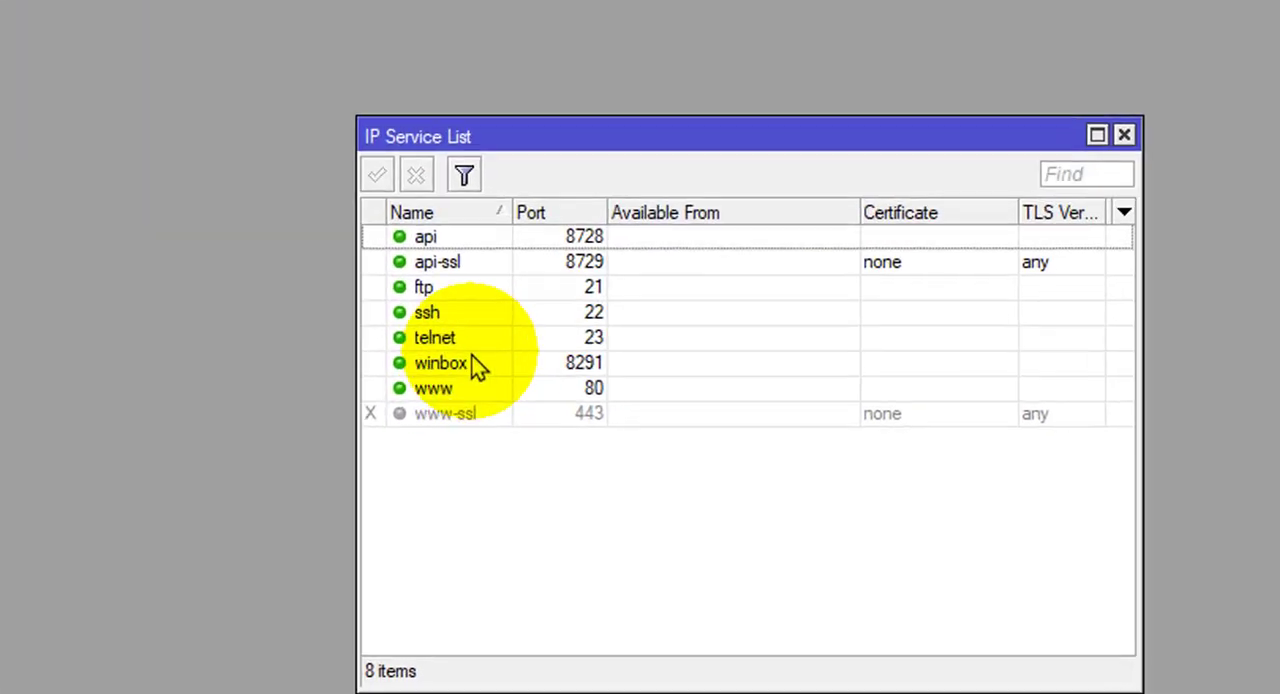
# Review the telnet, ssh, ftp, api-ssl and api services and their ports, and check the outer-world PC on the Paint diagram.
pyautogui.click(502, 340)
pyautogui.click(491, 322)
pyautogui.click(425, 287)
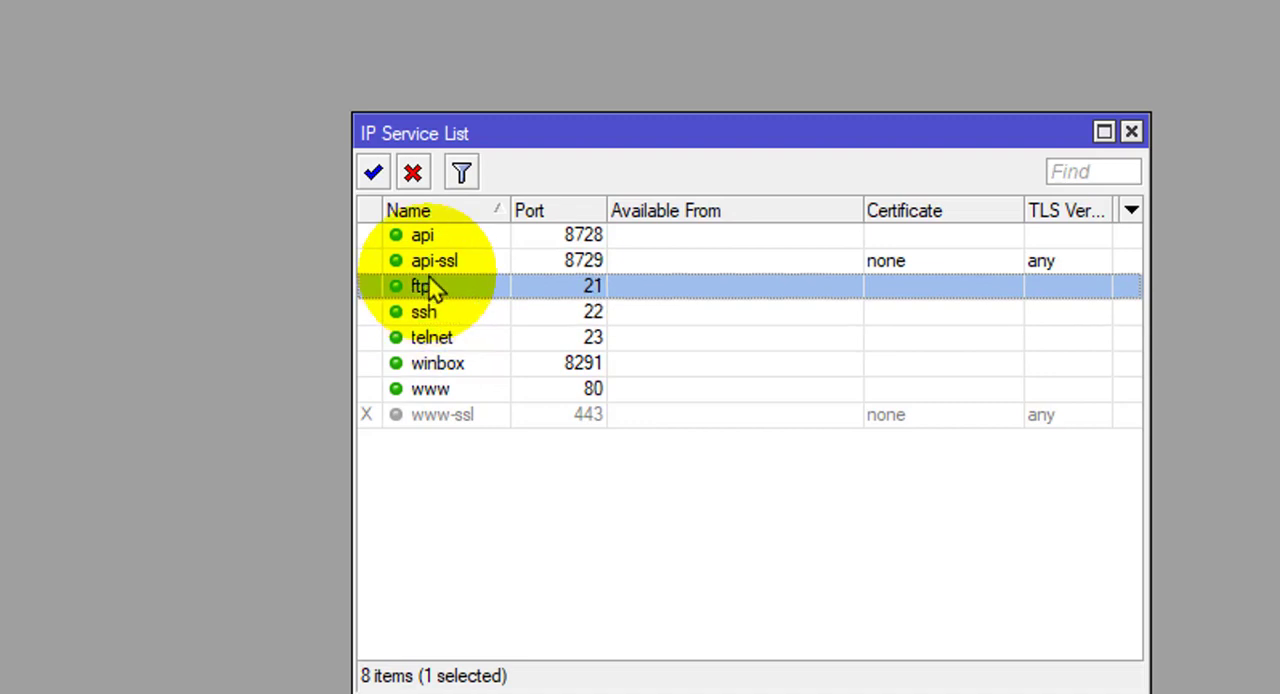
pyautogui.click(433, 262)
pyautogui.click(425, 238)
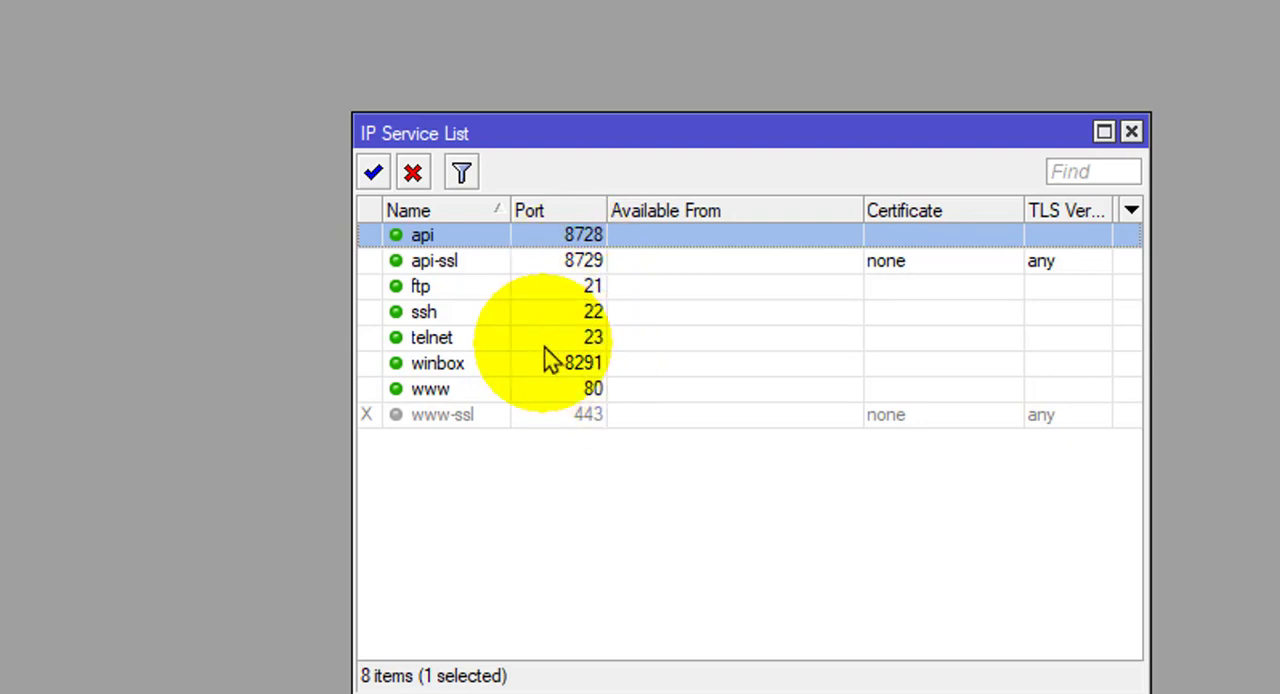
pyautogui.click(445, 318)
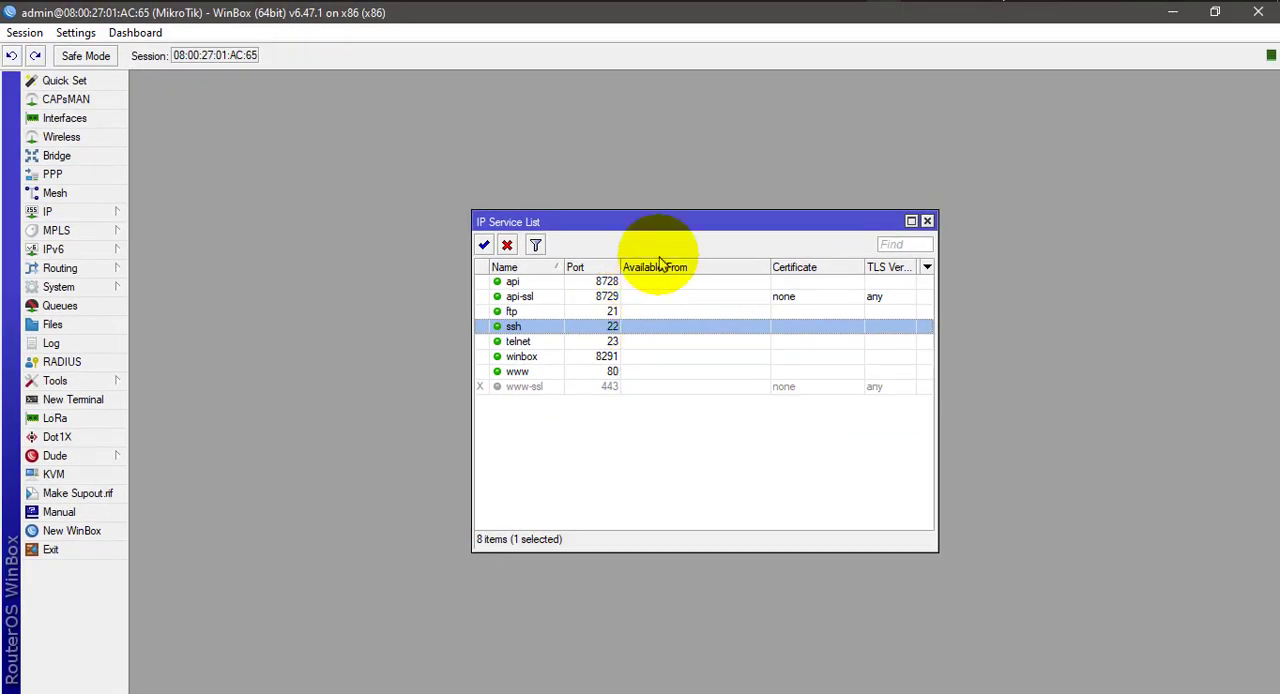
pyautogui.click(857, 1)
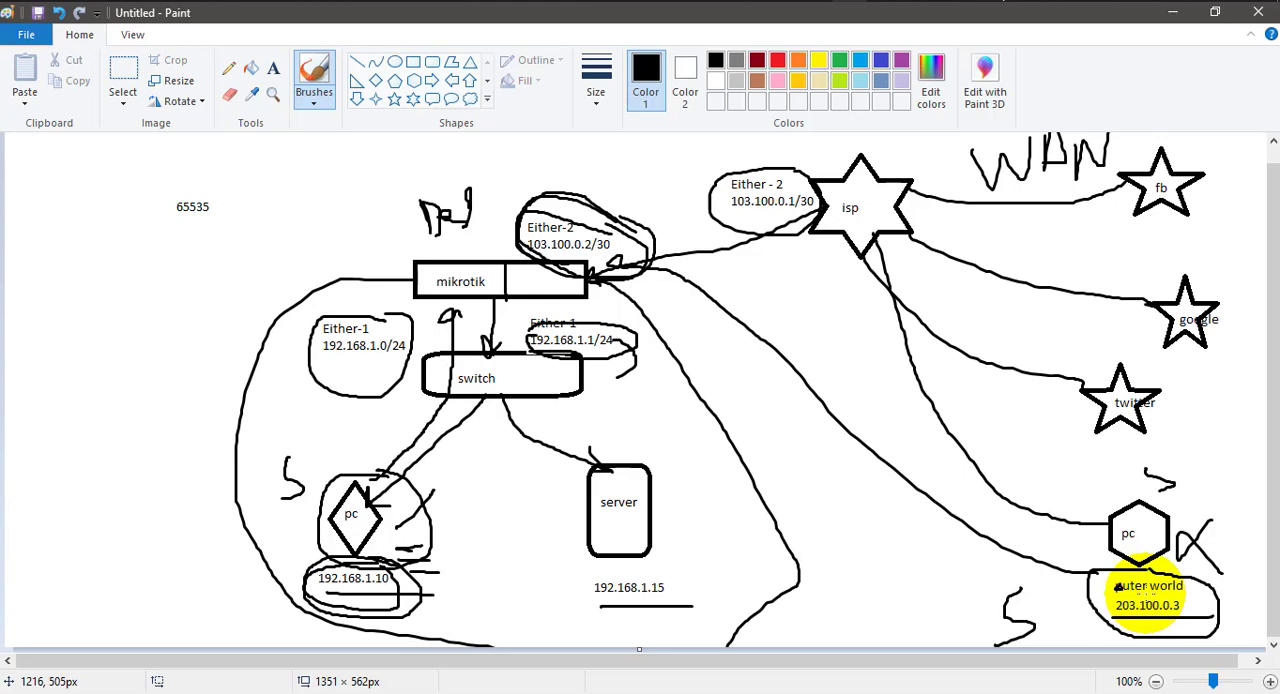
pyautogui.click(883, 1)
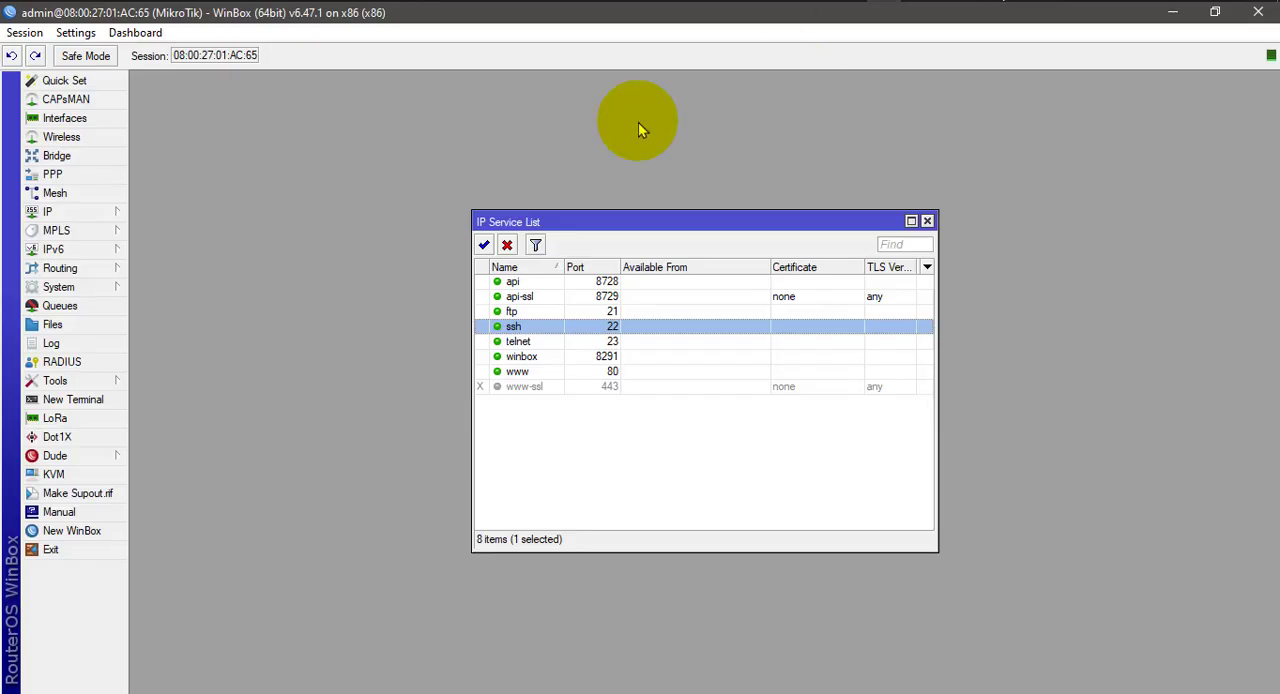
# Inspect the port settings of the ssh and telnet services, closing each one without changes.
pyautogui.doubleClick(585, 328)
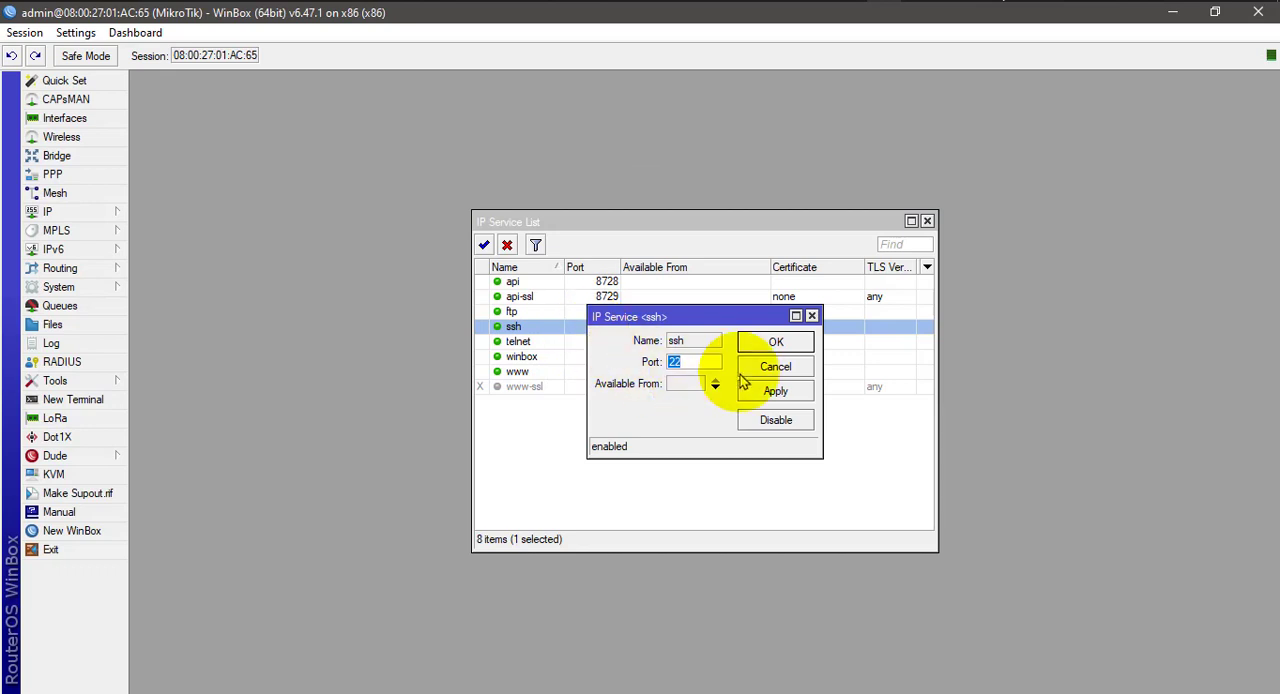
pyautogui.click(811, 316)
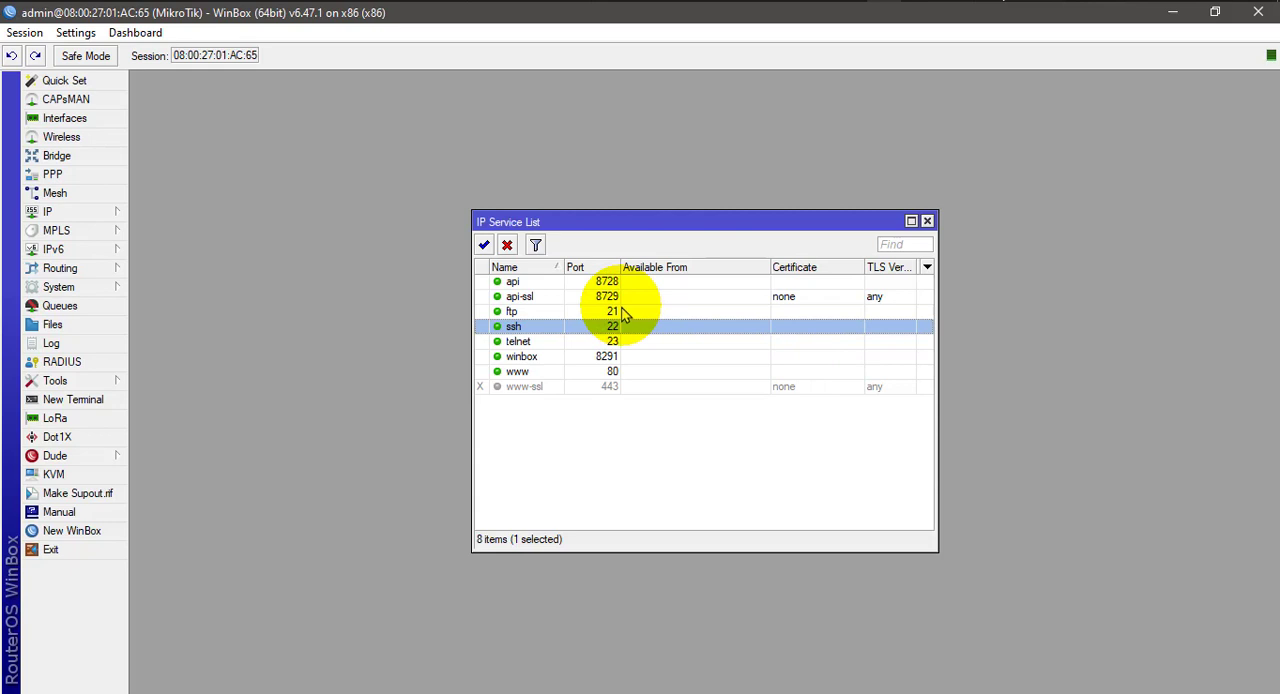
pyautogui.doubleClick(548, 341)
pyautogui.doubleClick(694, 362)
pyautogui.click(692, 362)
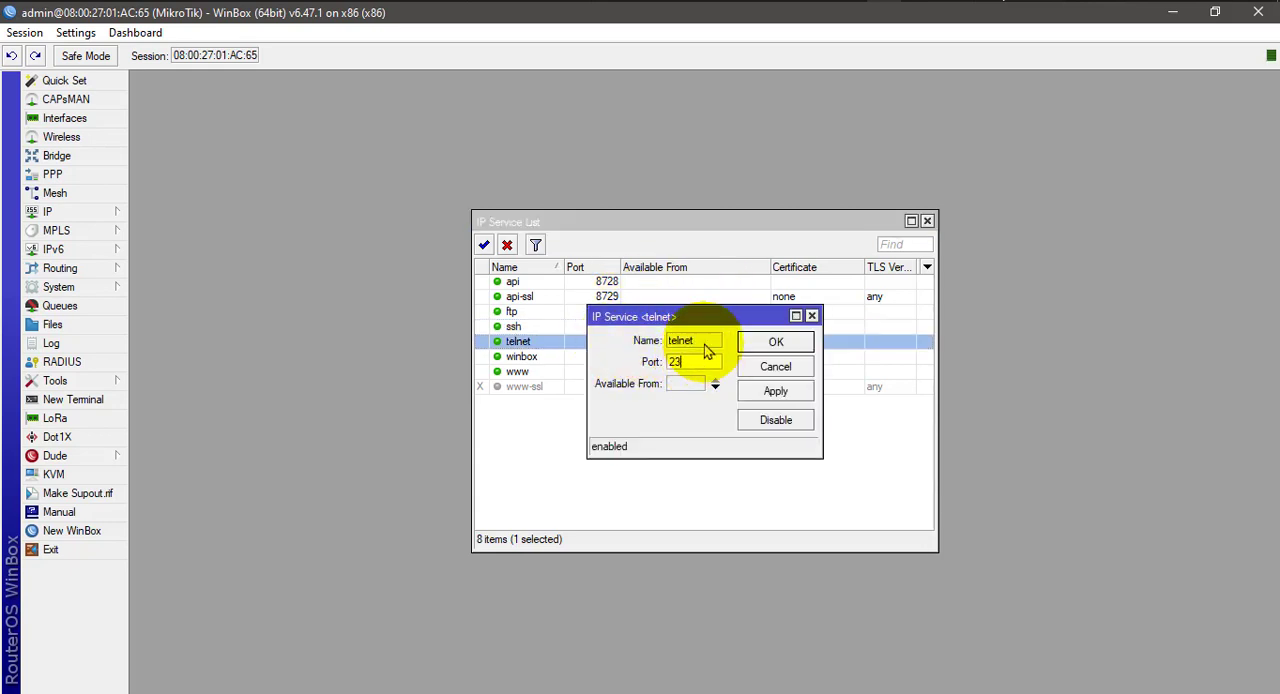
pyautogui.click(811, 317)
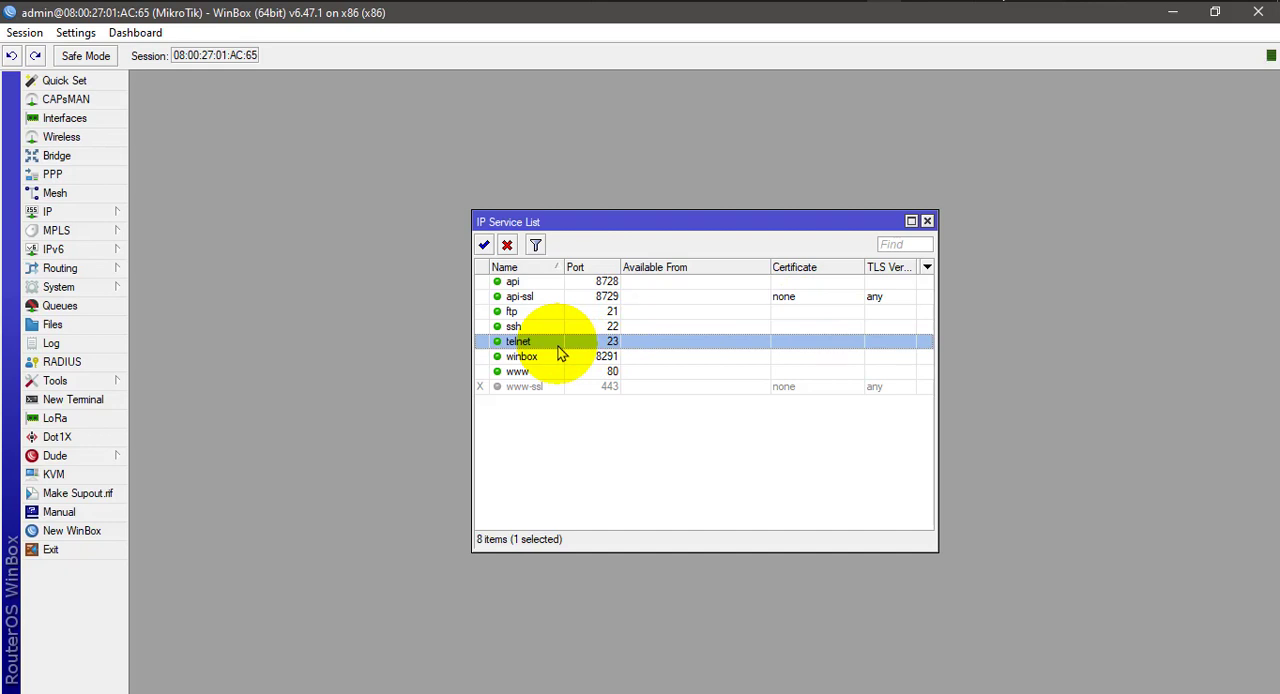
# Review the ssh, ftp and www service entries, then glance at the Paint network diagram and return to WinBox.
pyautogui.click(596, 328)
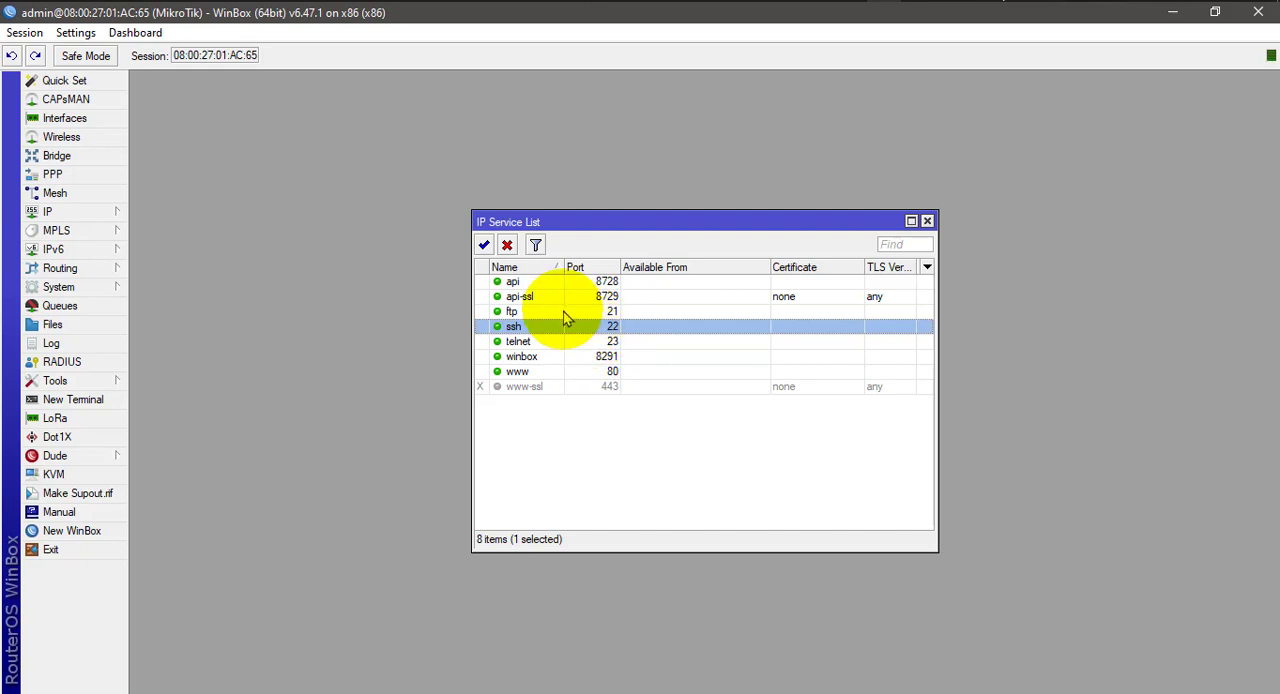
pyautogui.click(563, 311)
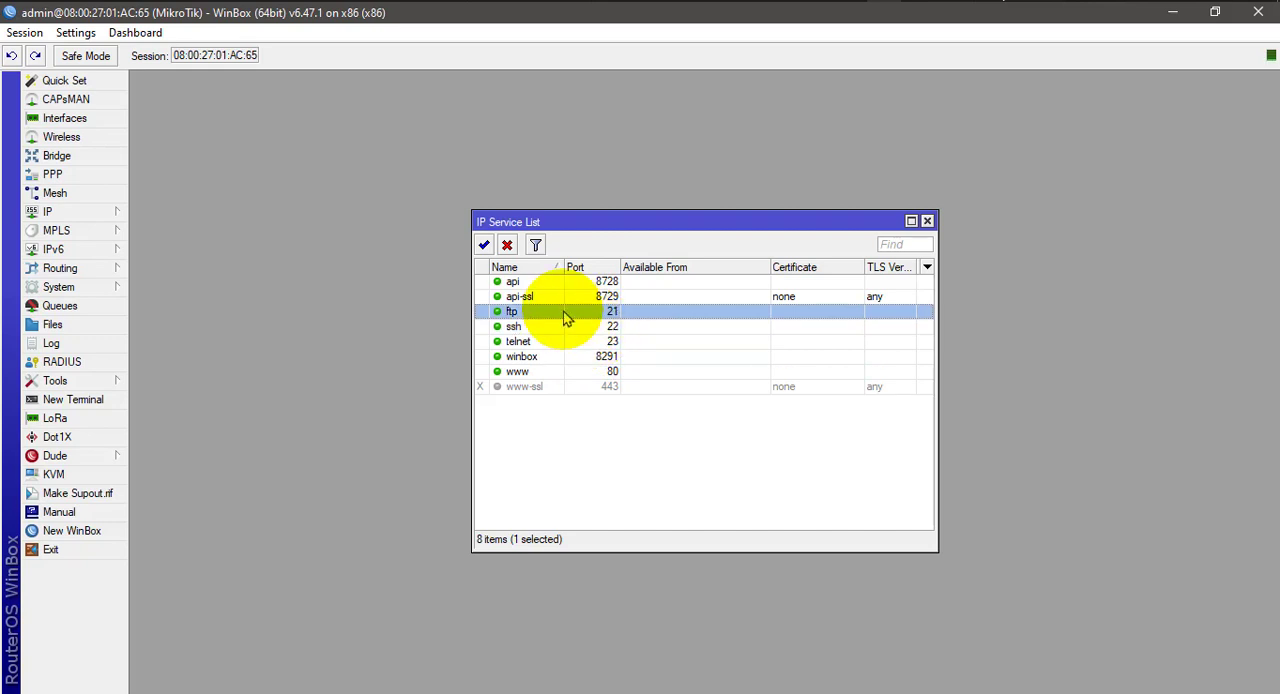
pyautogui.click(606, 374)
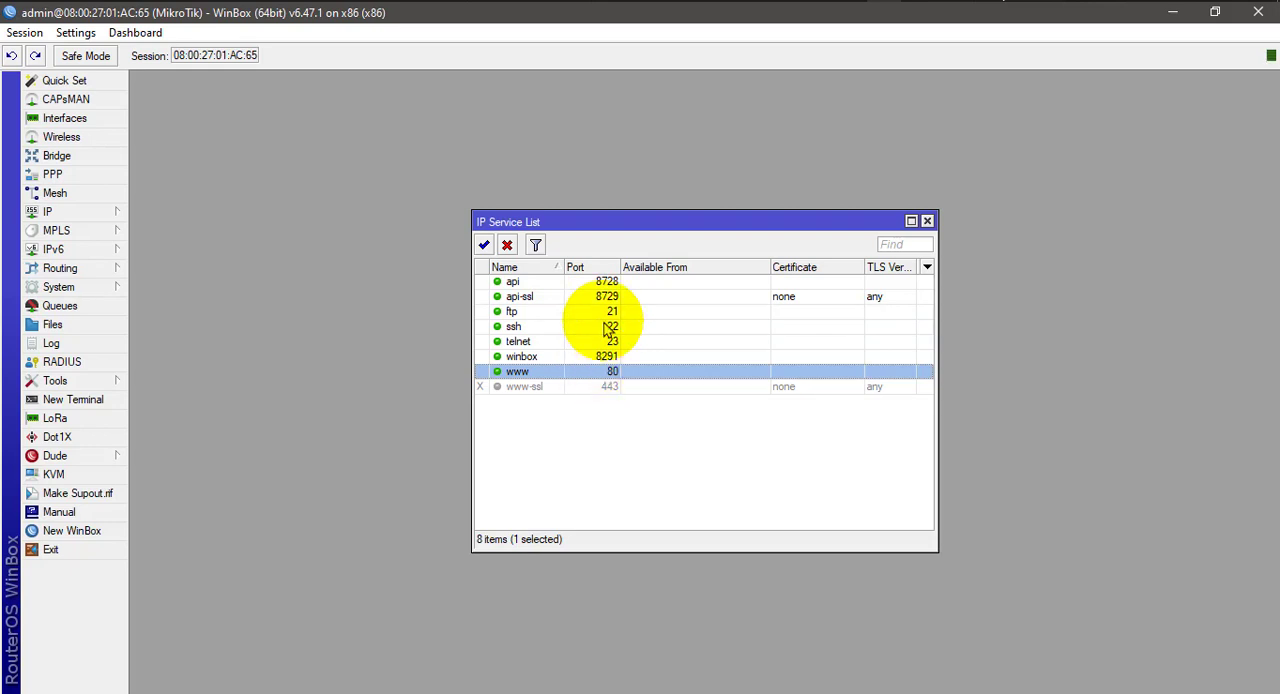
pyautogui.click(852, 1)
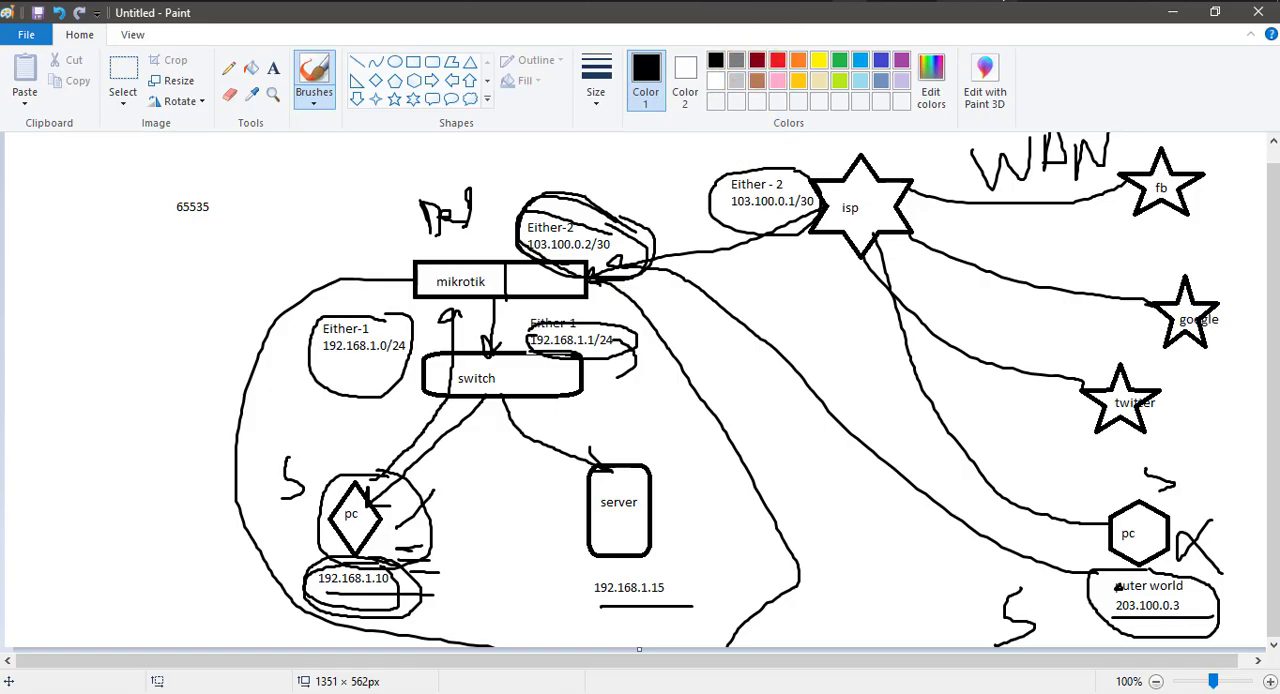
pyautogui.click(977, 1)
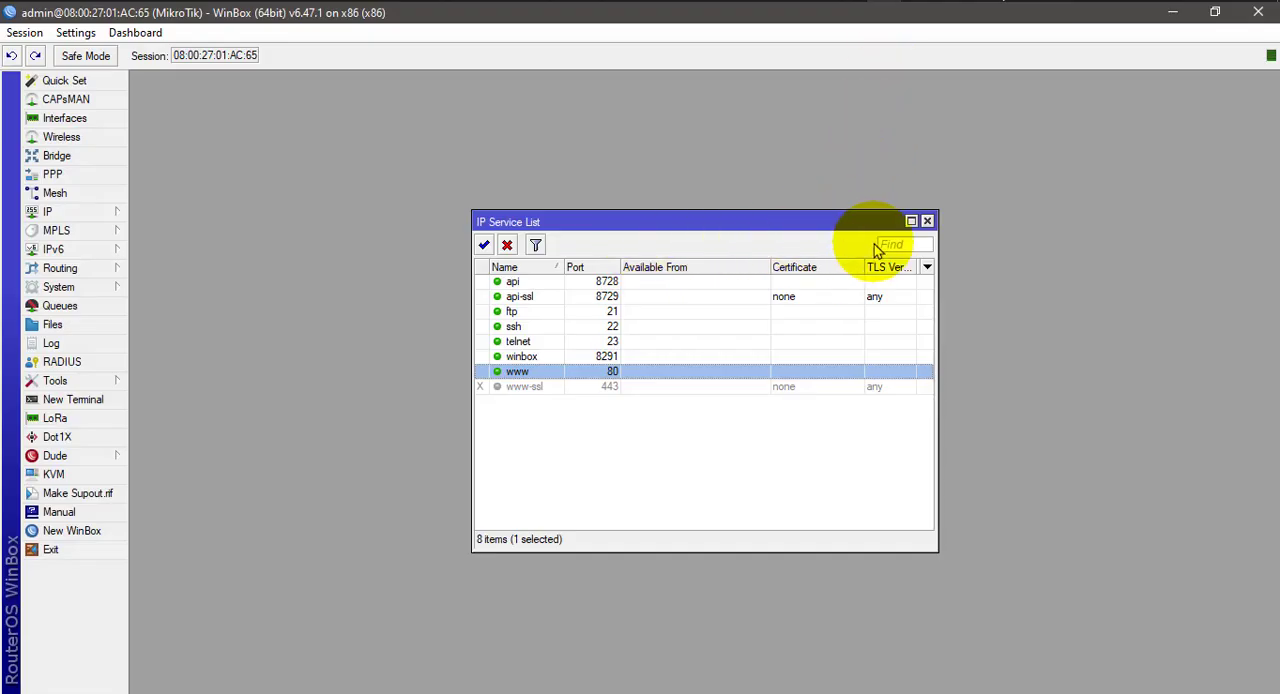
# Close the IP service list and start a new firewall filter rule with its chain set to input.
pyautogui.click(927, 220)
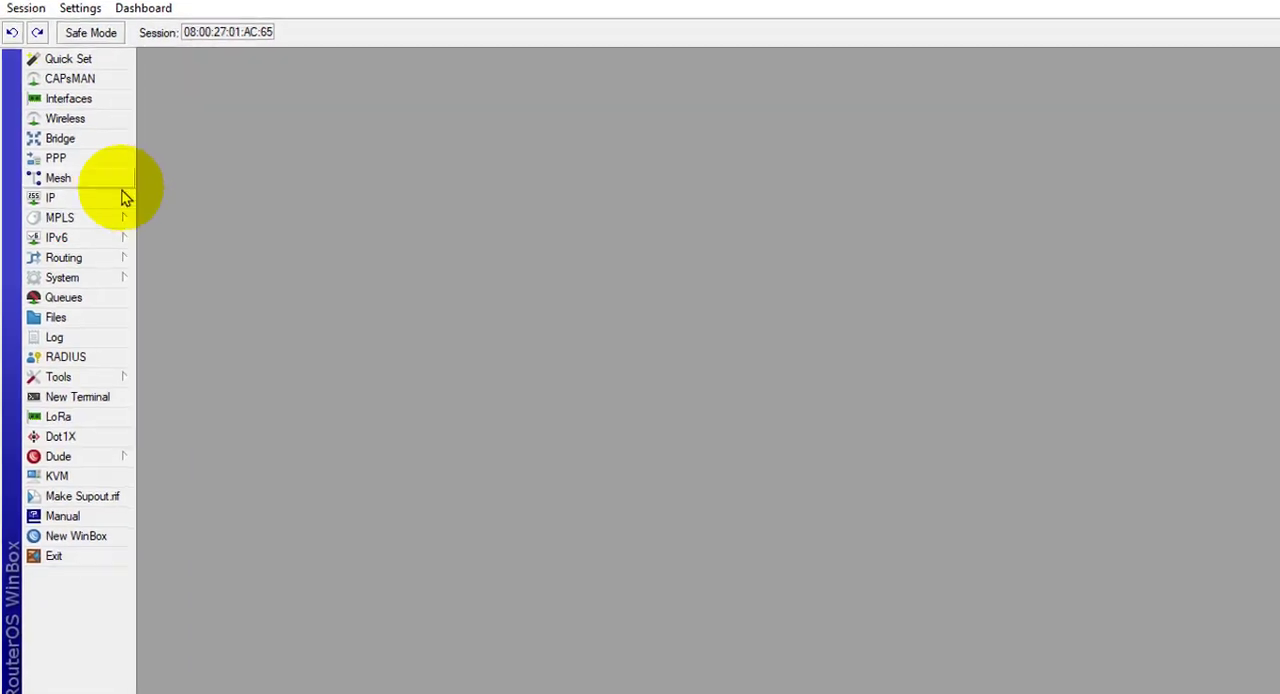
pyautogui.click(125, 197)
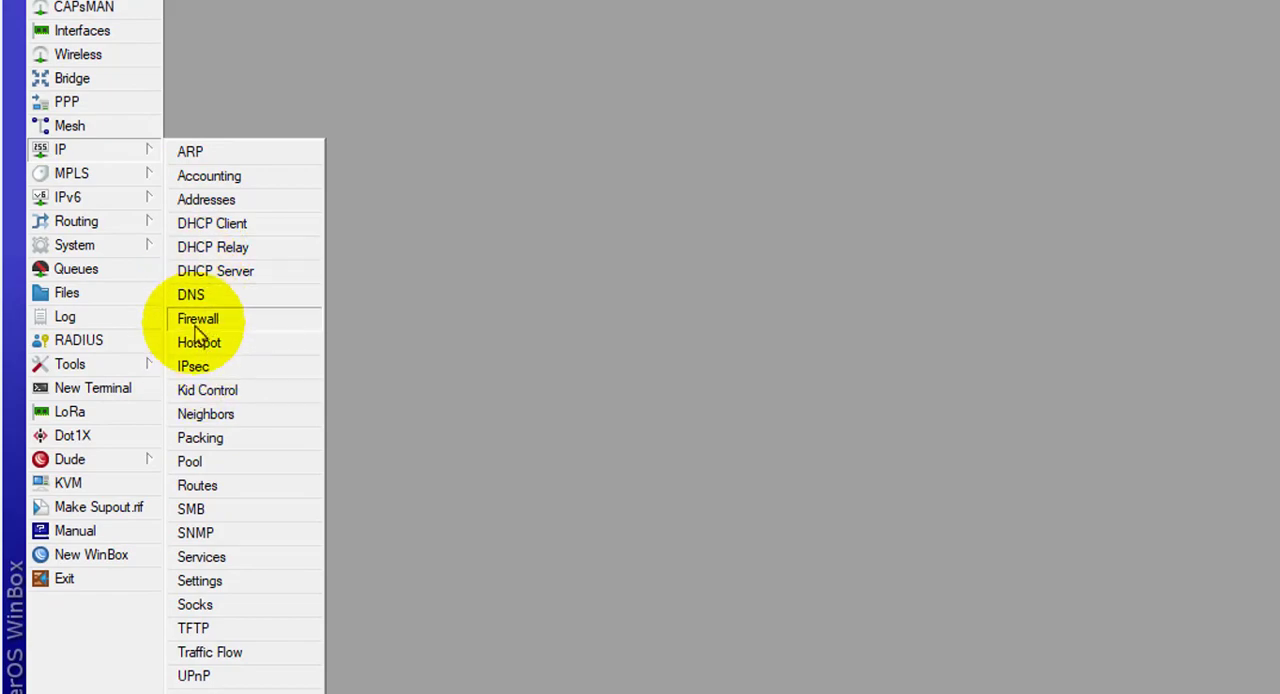
pyautogui.click(197, 330)
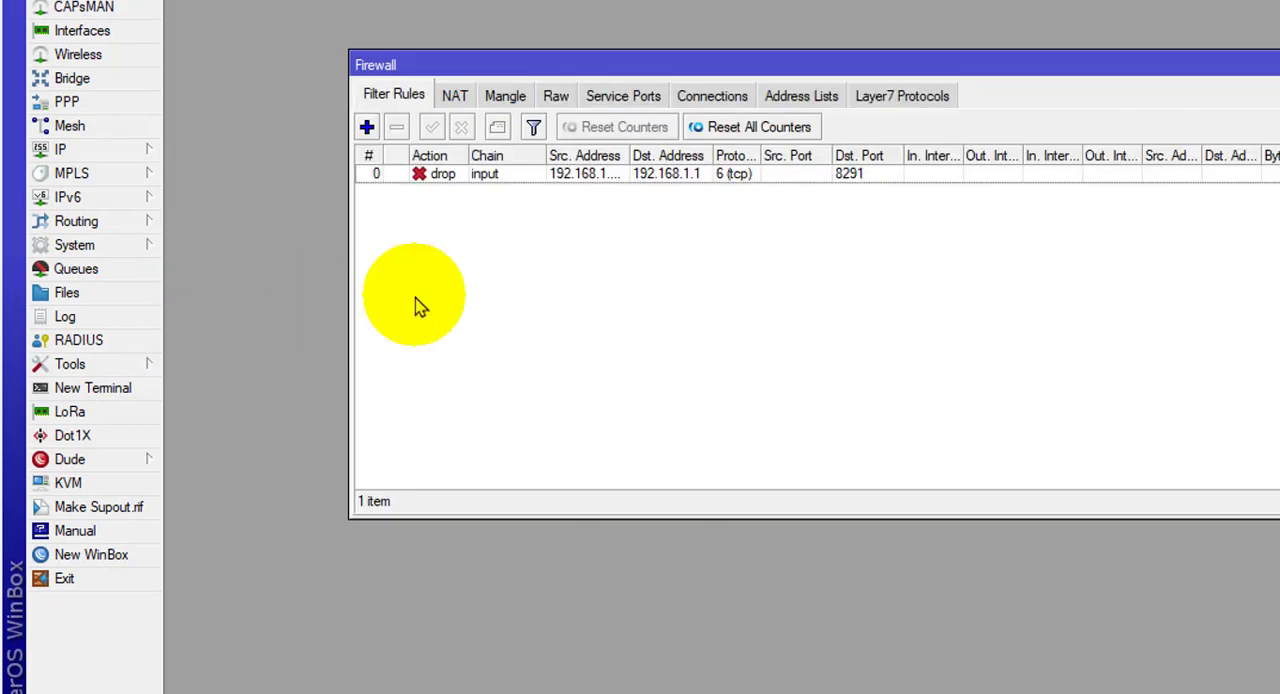
pyautogui.click(366, 127)
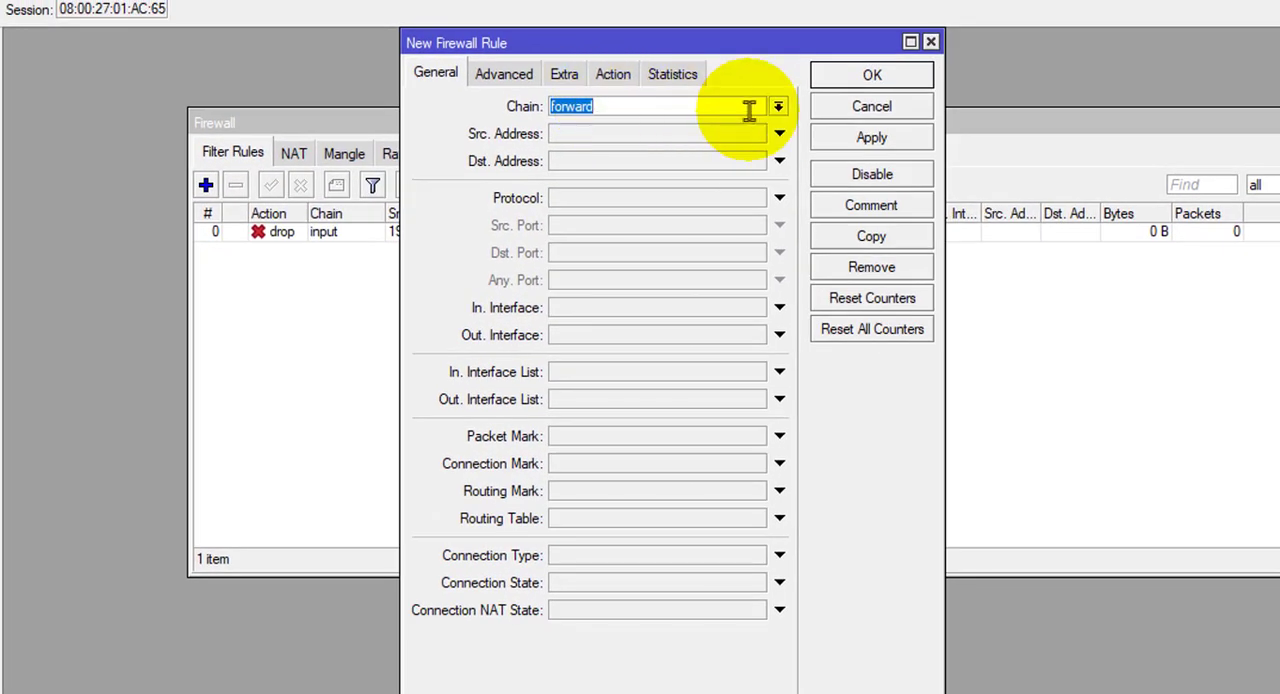
pyautogui.click(795, 100)
pyautogui.click(603, 148)
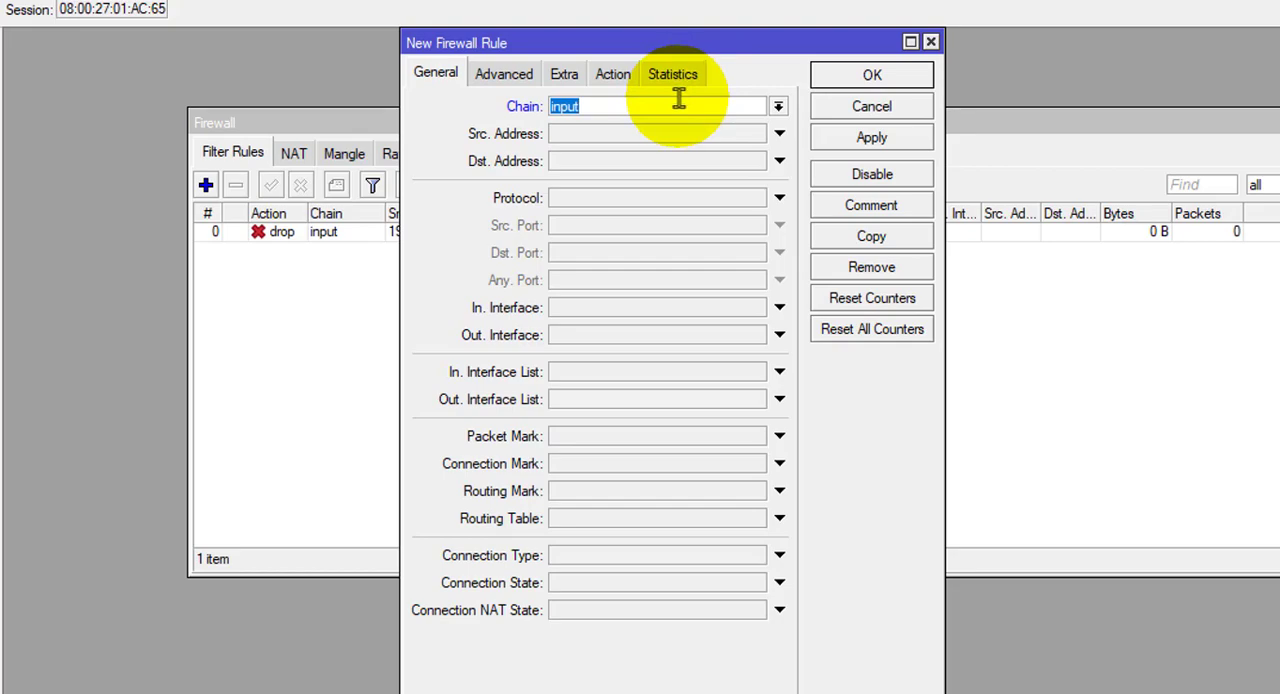
# Switch to Paint, draw extra lines from the outer-world PC toward the MikroTik, and return to WinBox.
pyautogui.hotkey('alt', 'Tab')
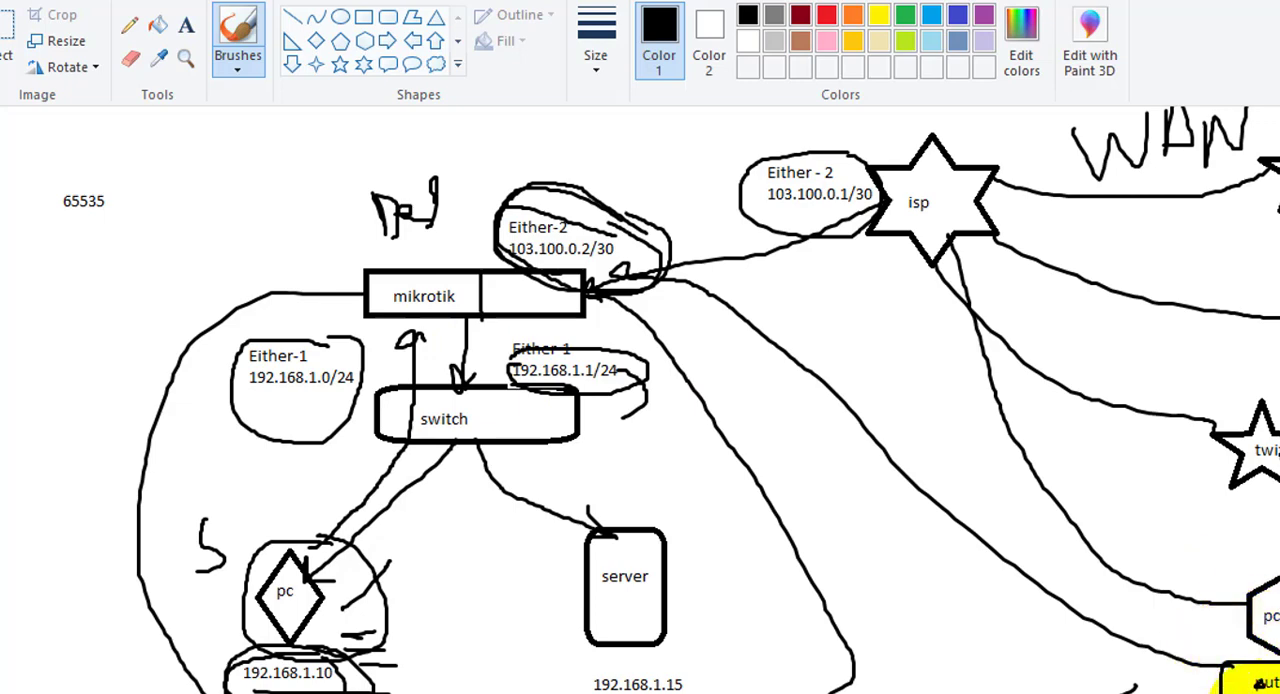
pyautogui.moveTo(1205, 690)
pyautogui.mouseDown()
pyautogui.moveTo(897, 447)
pyautogui.moveTo(974, 541)
pyautogui.moveTo(1191, 668)
pyautogui.mouseUp()
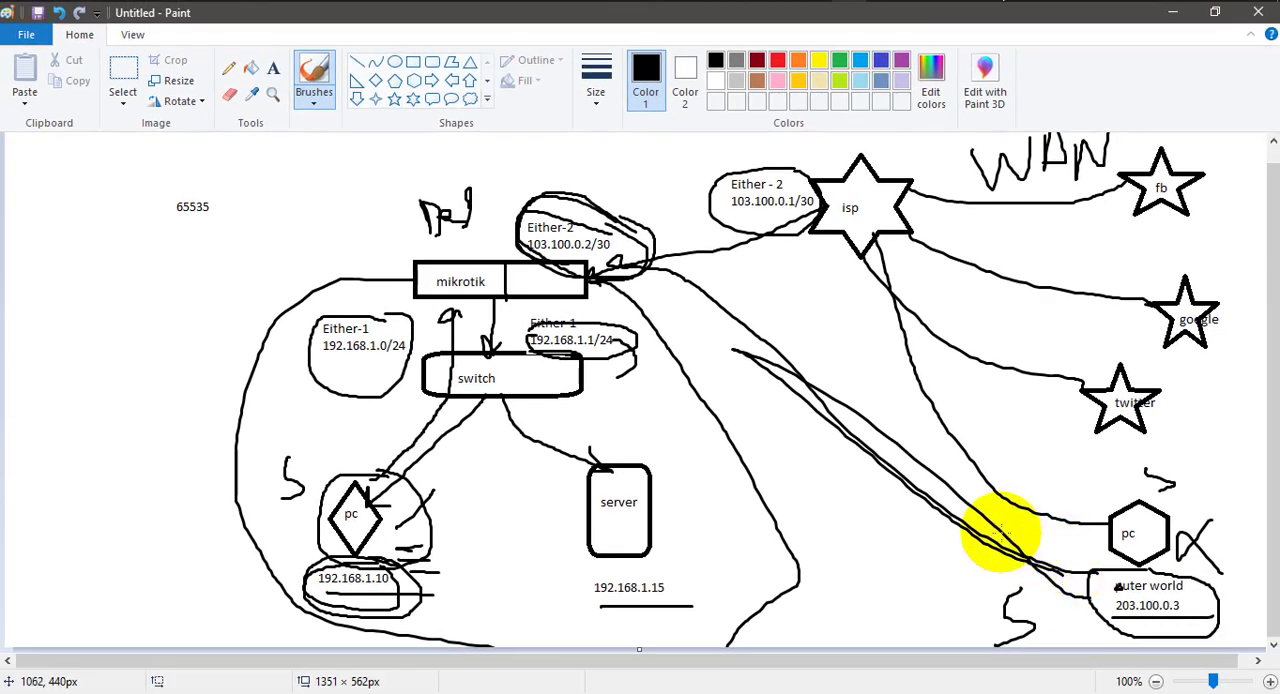
pyautogui.click(1172, 12)
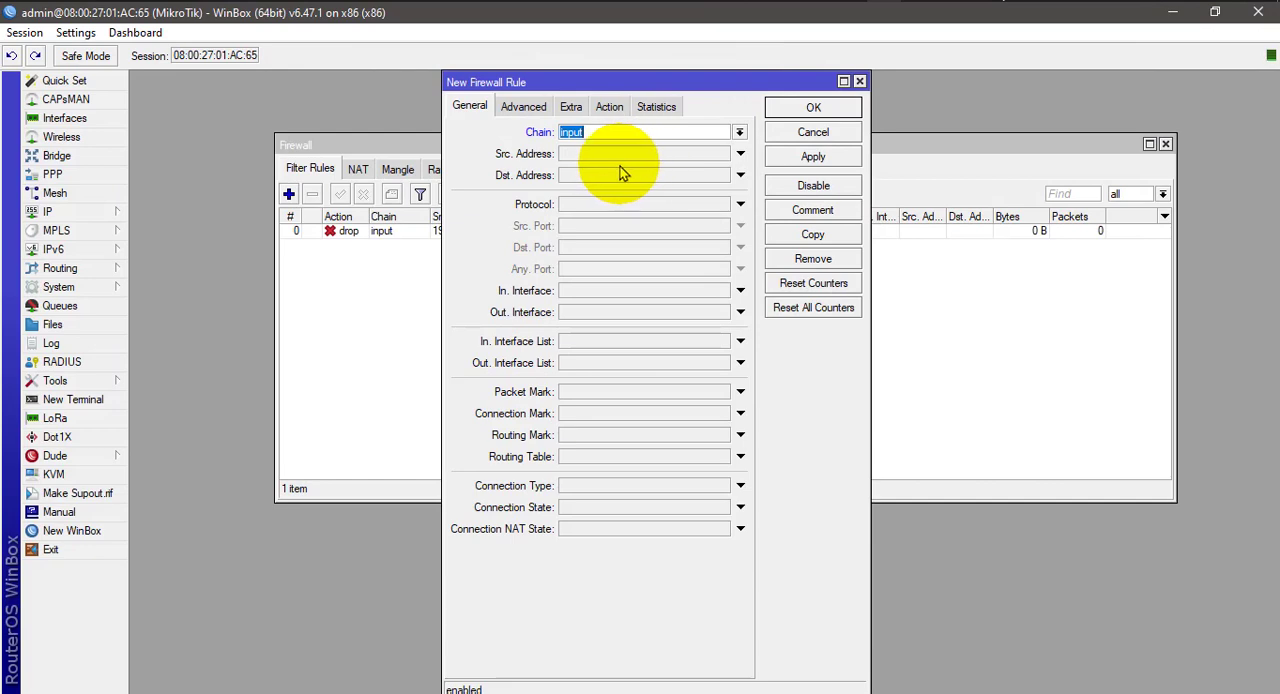
# Set the new rule's source address to 203.100.0.3, checking it against the outer-world PC on the Paint diagram.
pyautogui.click(590, 158)
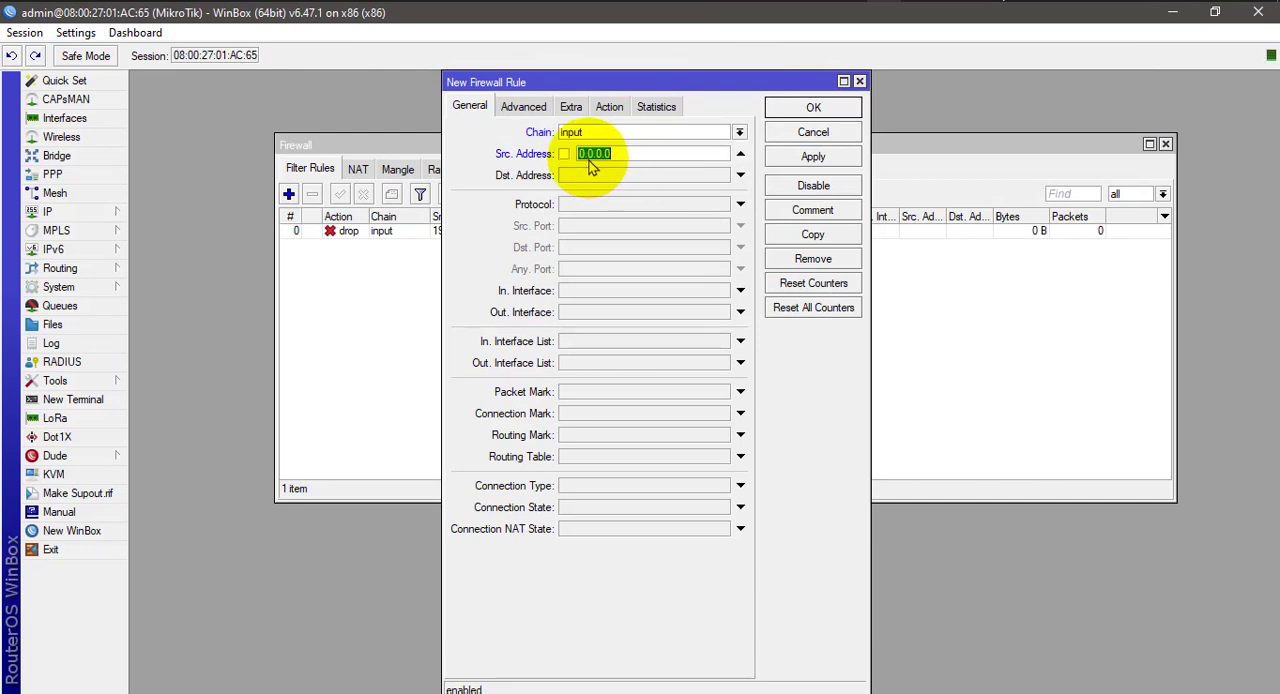
pyautogui.write('203.100.')
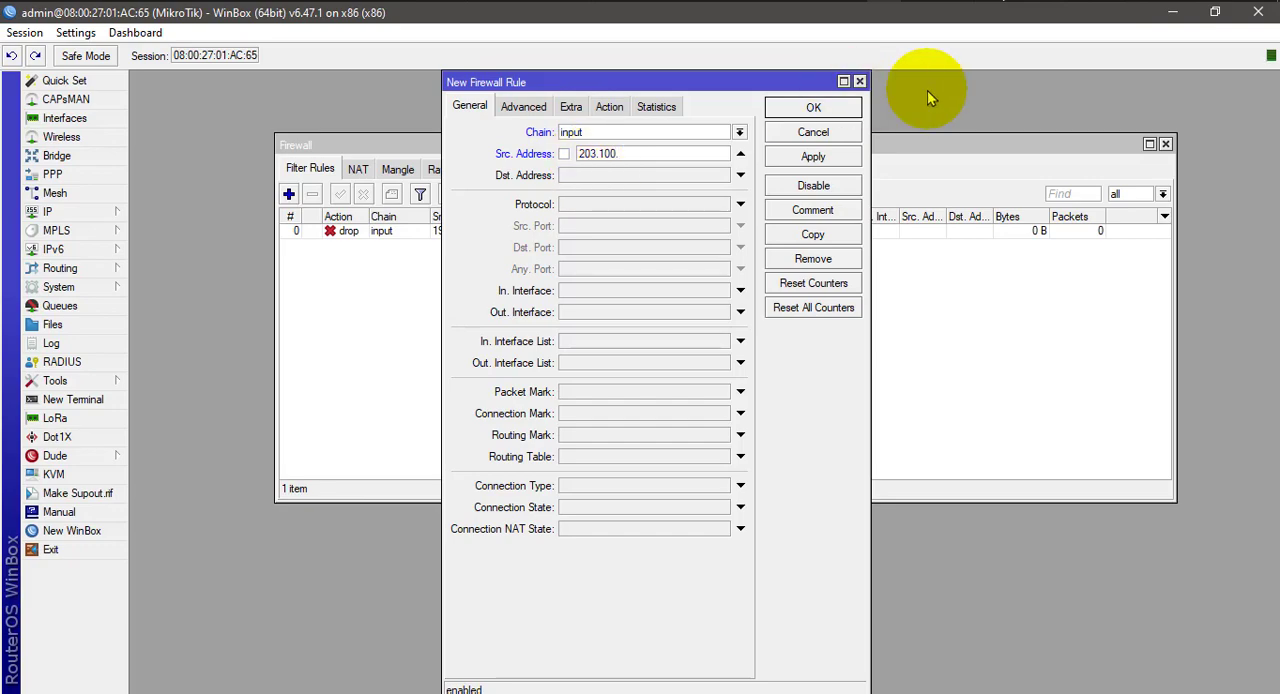
pyautogui.click(858, 1)
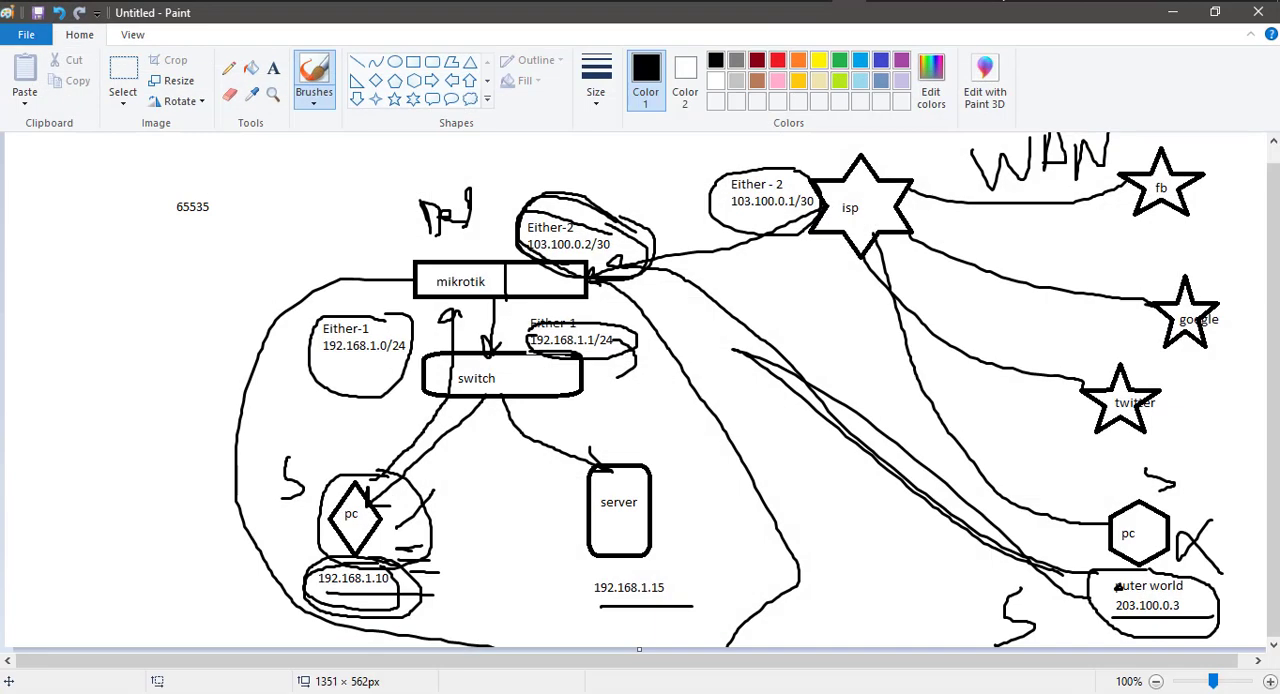
pyautogui.click(848, 1)
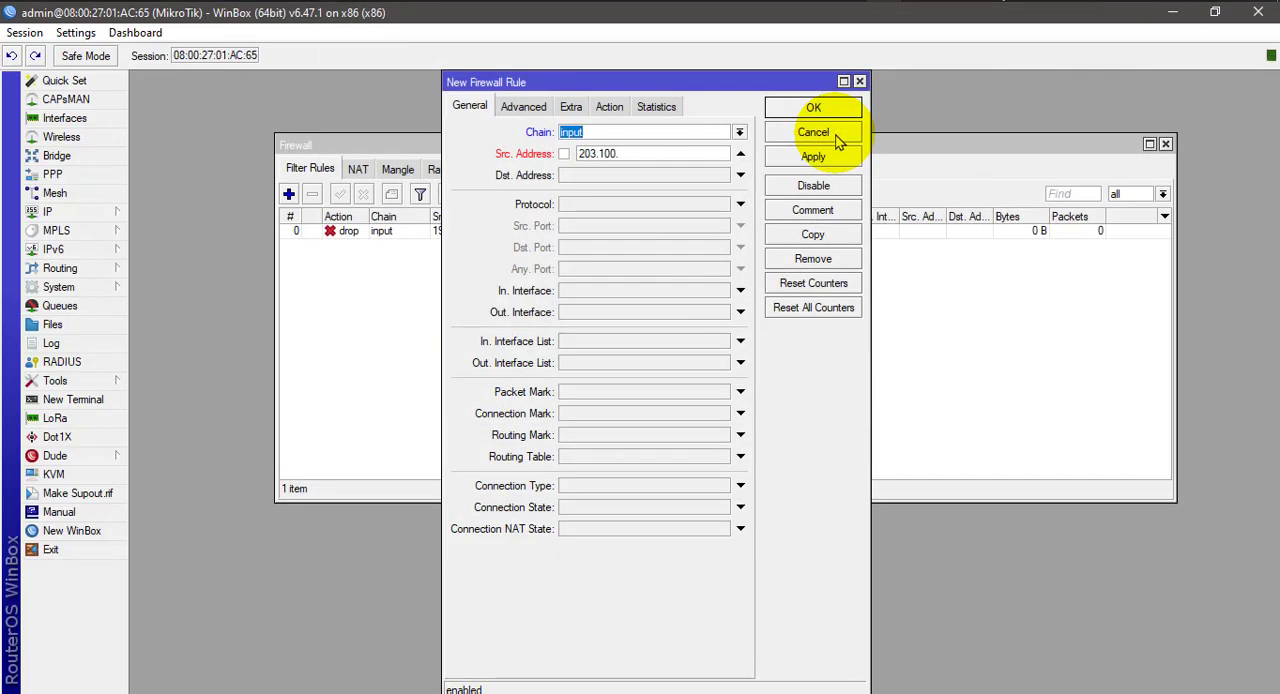
pyautogui.click(652, 153)
pyautogui.write('0')
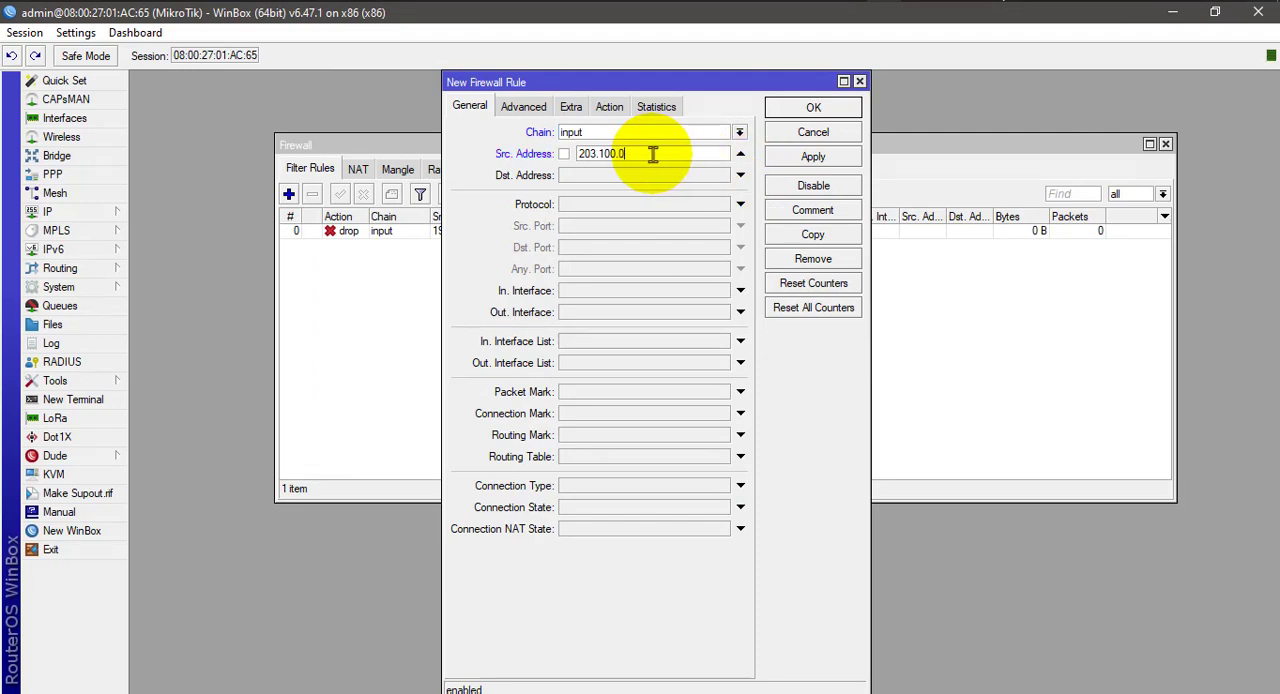
pyautogui.write('.3')
# Set the rule's destination address to 103.100.0.2/30, checking the MikroTik's Either-2 address on the Paint diagram.
pyautogui.click(632, 180)
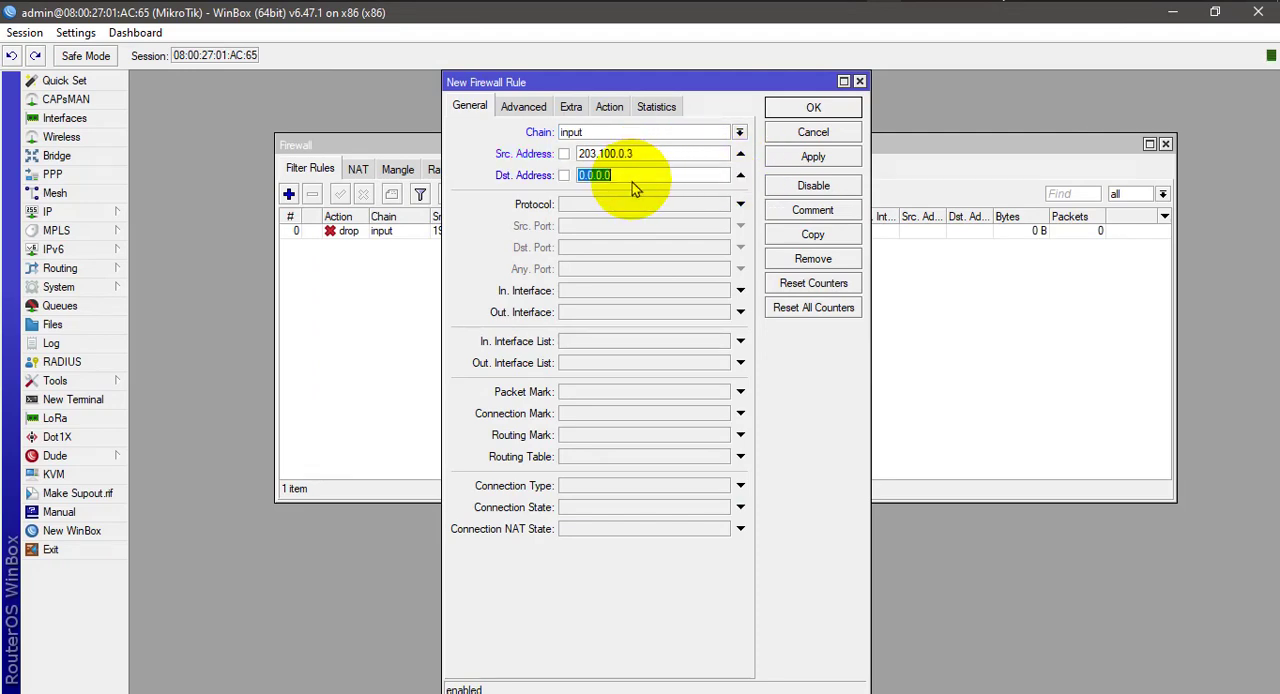
pyautogui.write('103.1')
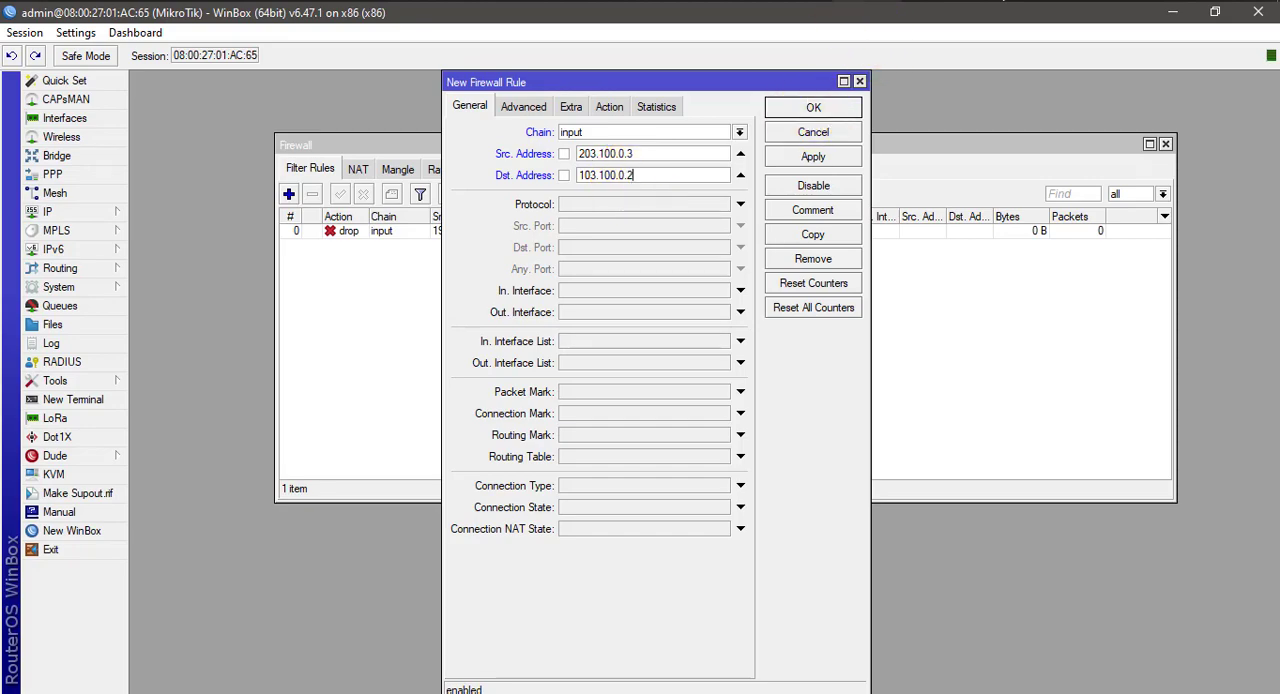
pyautogui.click(850, 1)
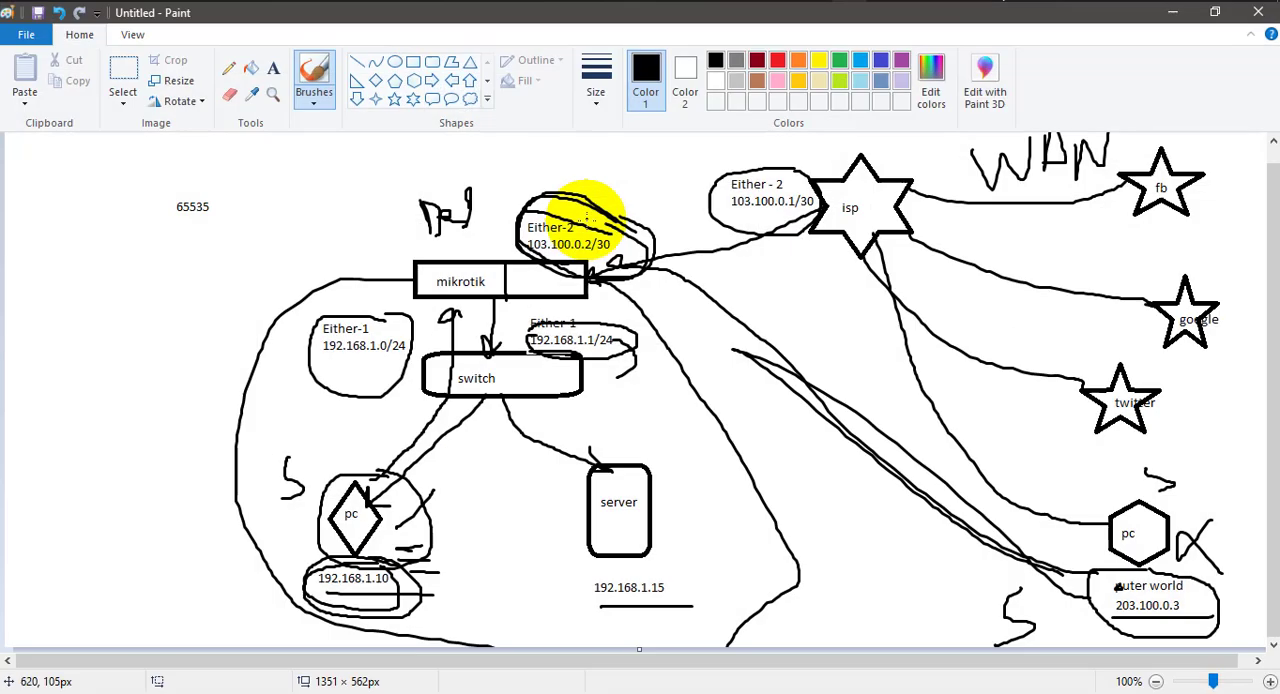
pyautogui.click(1172, 14)
pyautogui.click(653, 175)
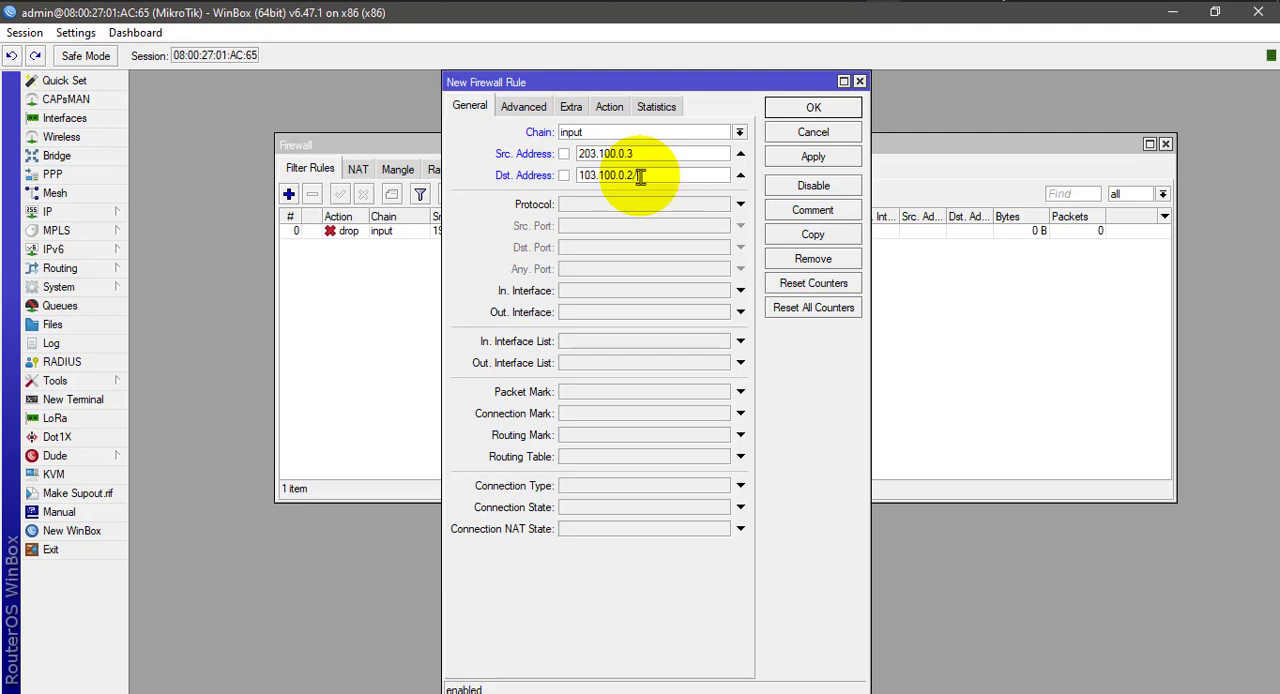
pyautogui.write('/30')
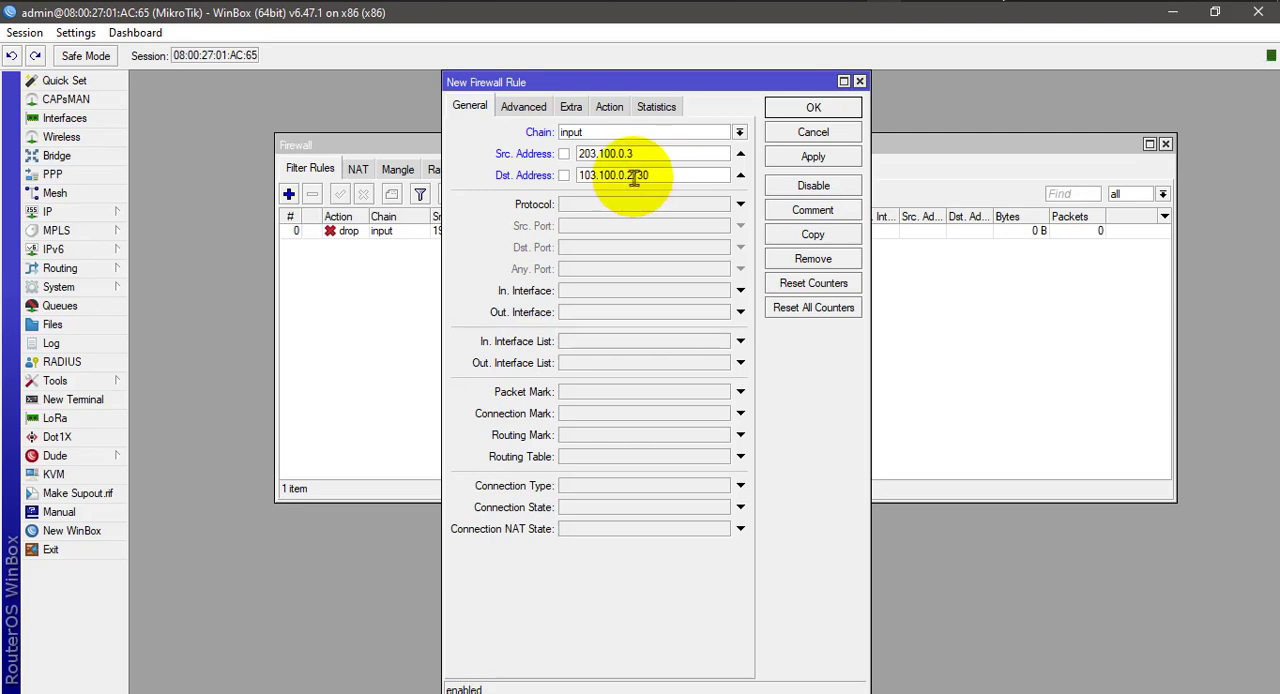
# Set the rule's protocol to 6 (tcp) and its destination port to 22, and show the advanced rule options.
pyautogui.click(646, 204)
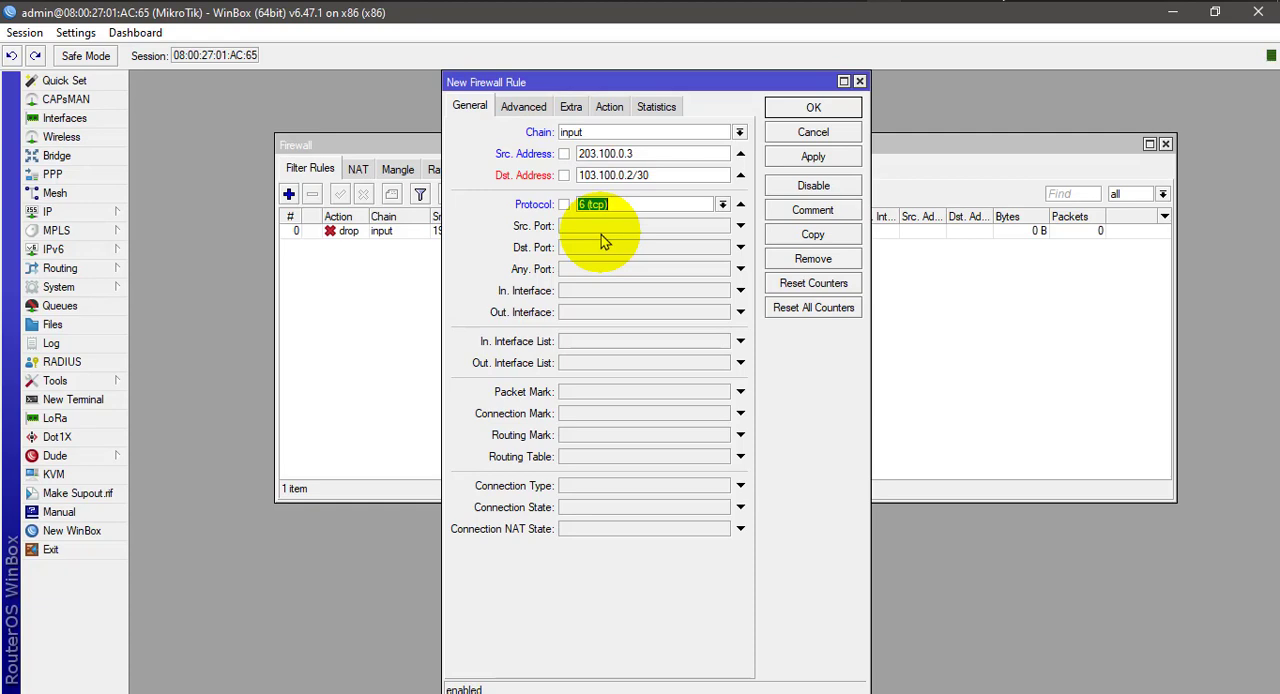
pyautogui.click(578, 248)
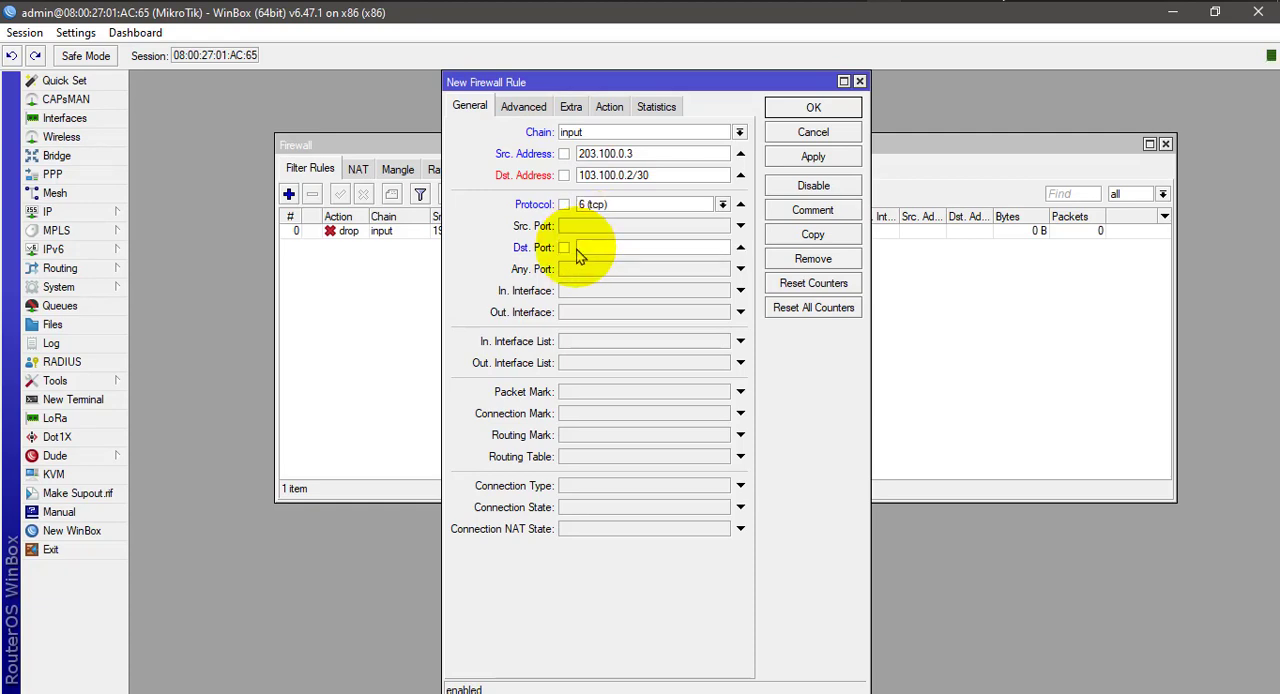
pyautogui.write('22')
pyautogui.moveTo(598, 252); pyautogui.dragTo(568, 255)
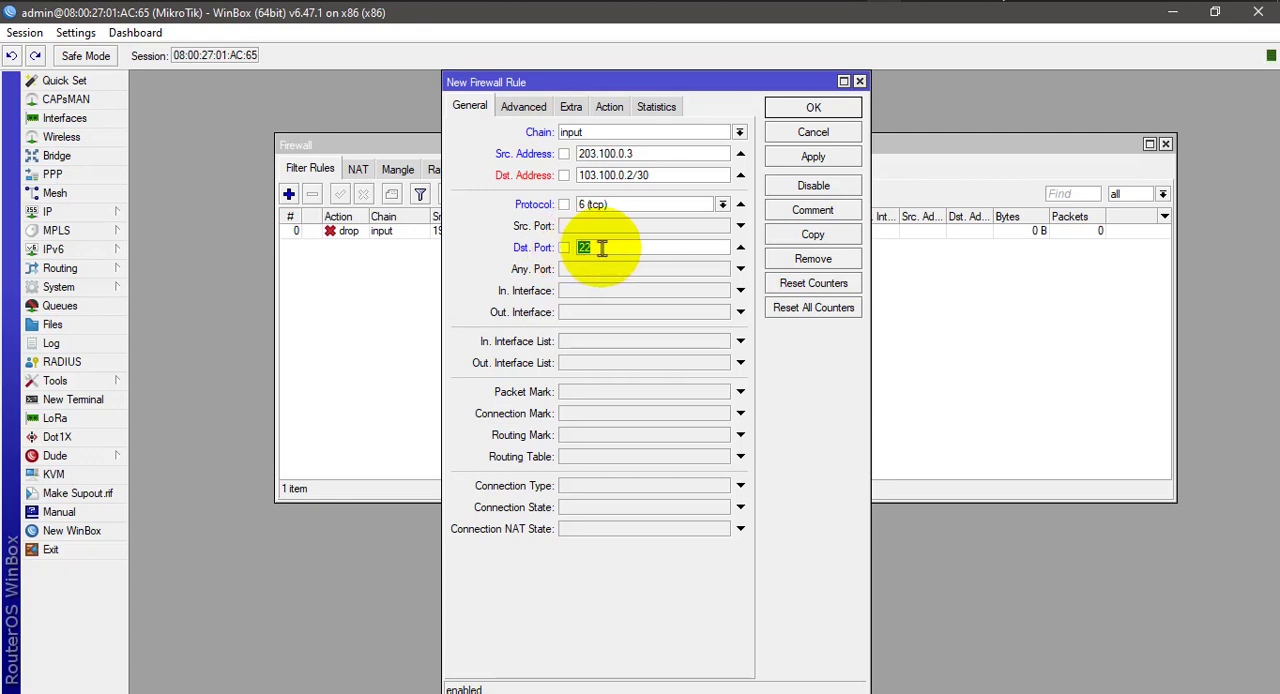
pyautogui.click(524, 108)
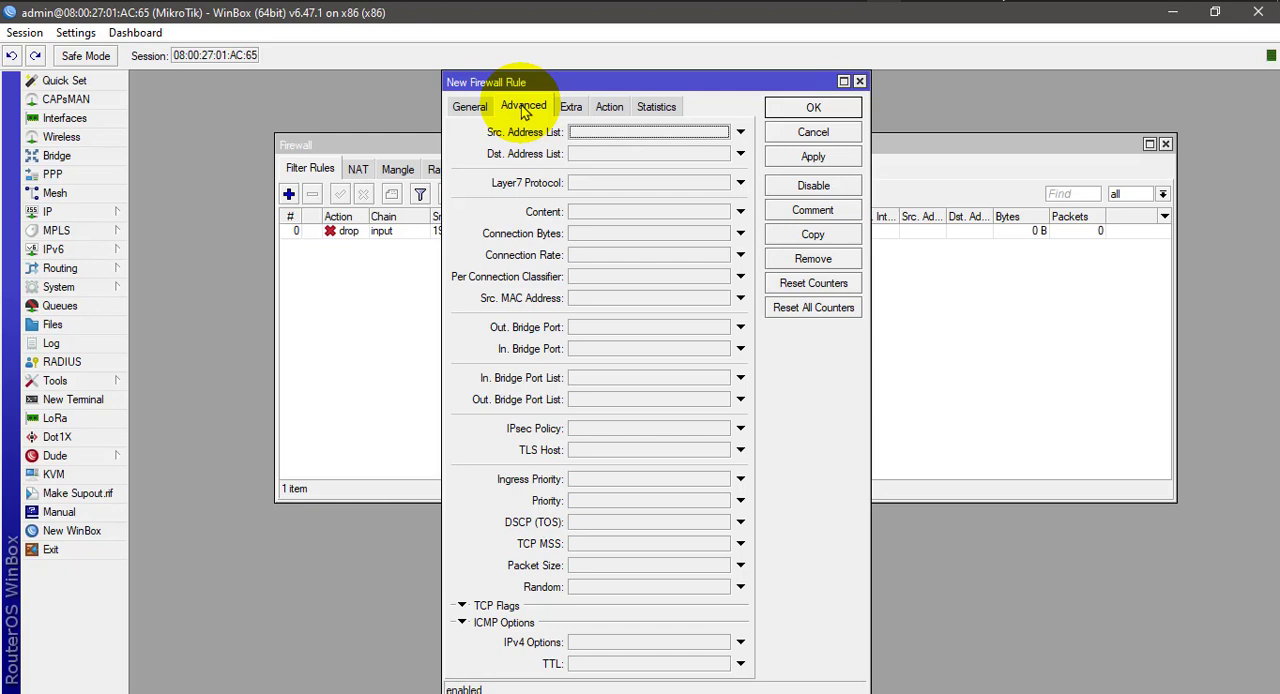
# Set the new rule's action to drop and try to save the rule.
pyautogui.click(609, 107)
pyautogui.click(587, 134)
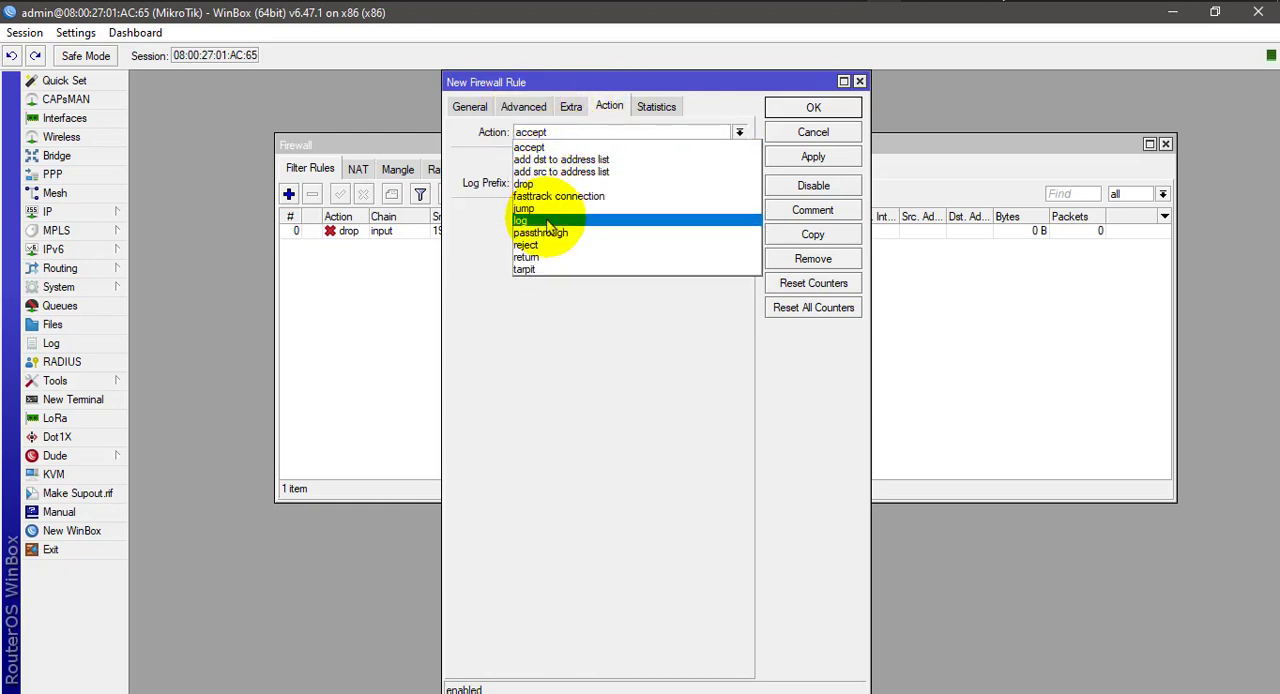
pyautogui.click(534, 178)
pyautogui.click(780, 108)
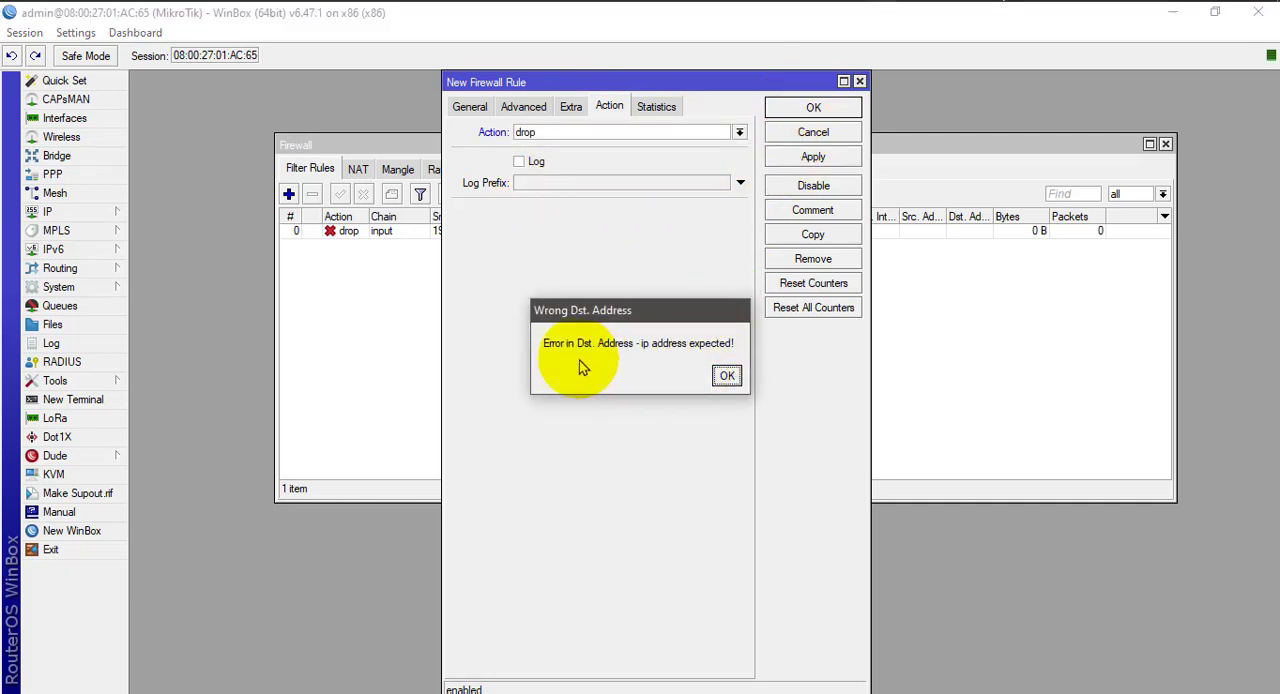
pyautogui.click(727, 375)
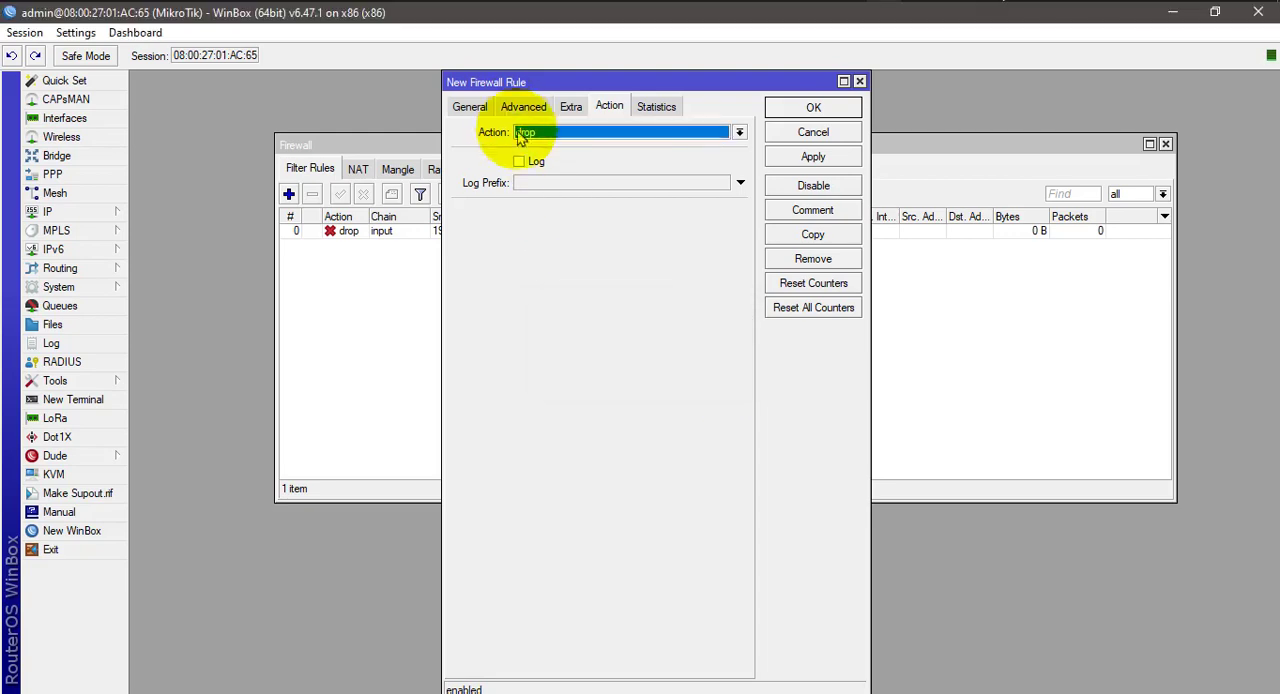
# Correct the rule's destination address to 103.100.0.2 without a subnet suffix, recheck its action, and save the rule.
pyautogui.click(469, 106)
pyautogui.click(652, 175)
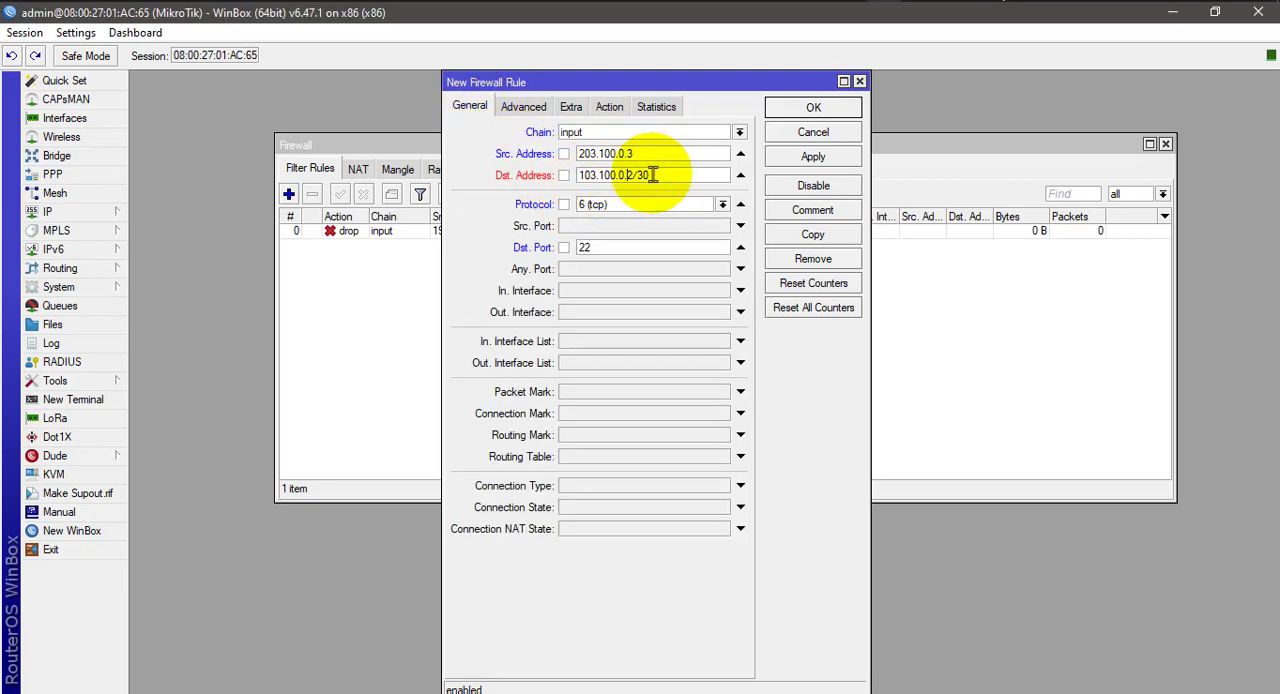
pyautogui.press('BackSpace')
pyautogui.press('BackSpace')
pyautogui.press('BackSpace')
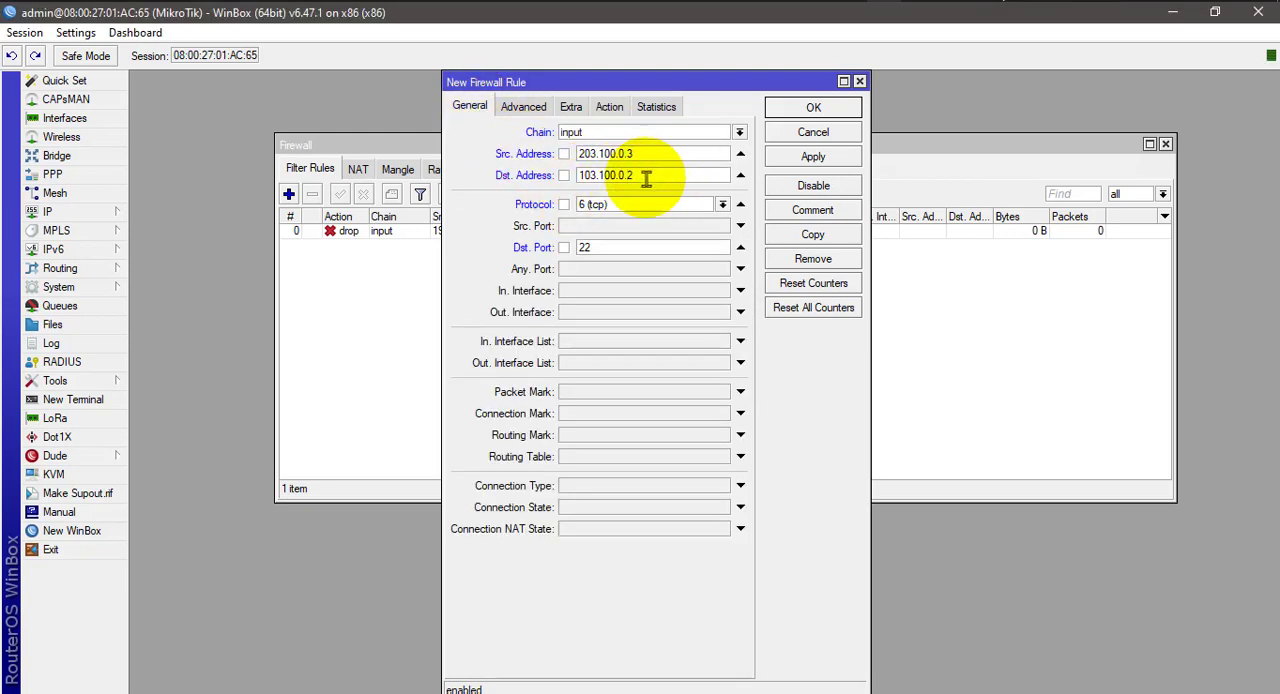
pyautogui.click(609, 106)
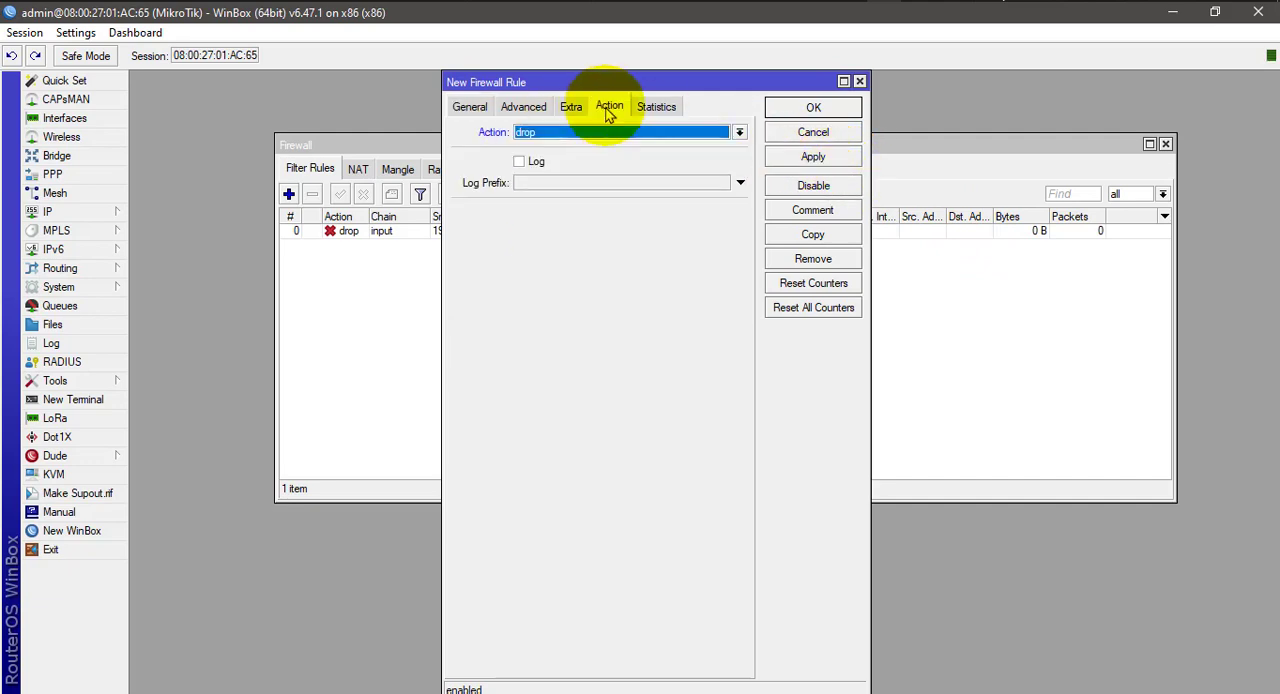
pyautogui.click(811, 160)
pyautogui.click(811, 110)
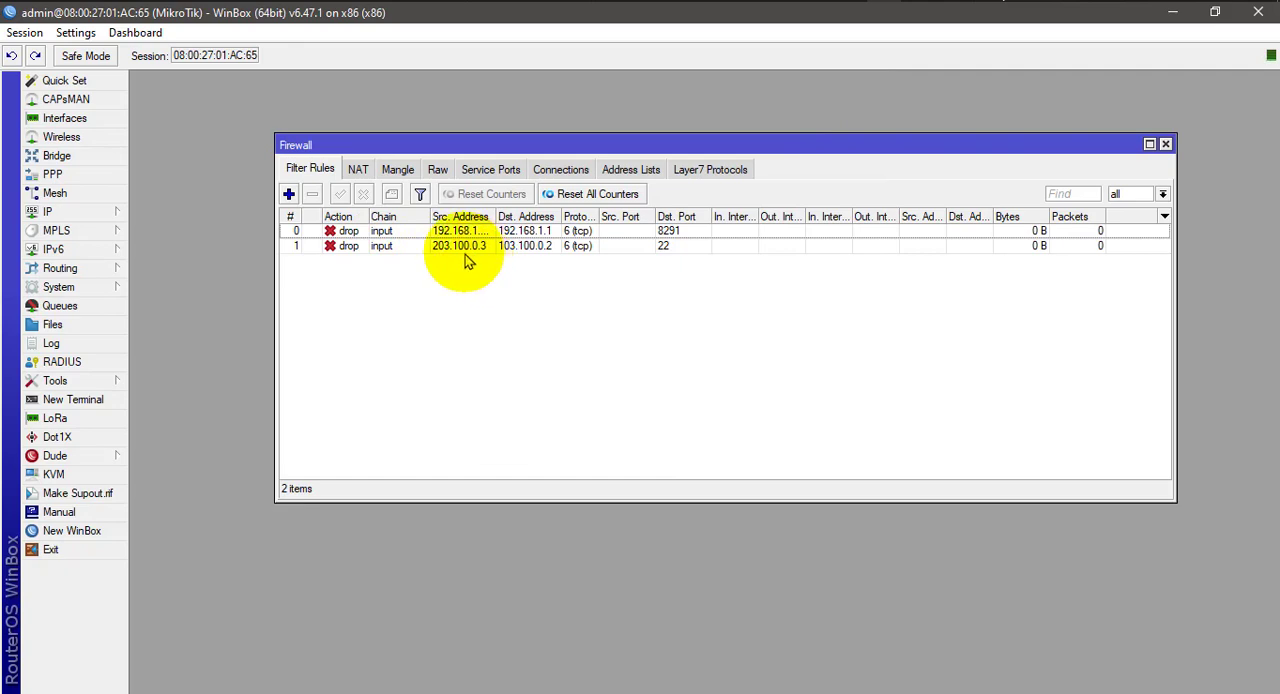
# Examine the port 22 rule alongside the Paint network diagram, return to WinBox, and compare the two drop rules and their order.
pyautogui.click(470, 248)
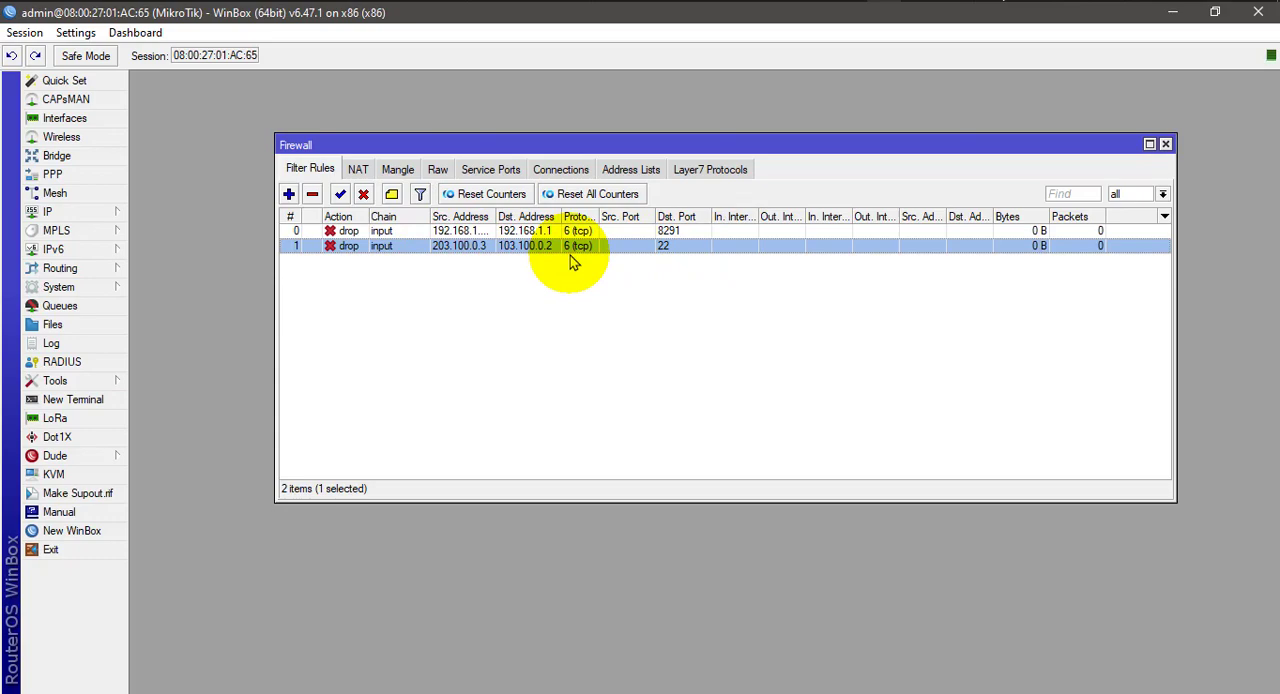
pyautogui.click(851, 2)
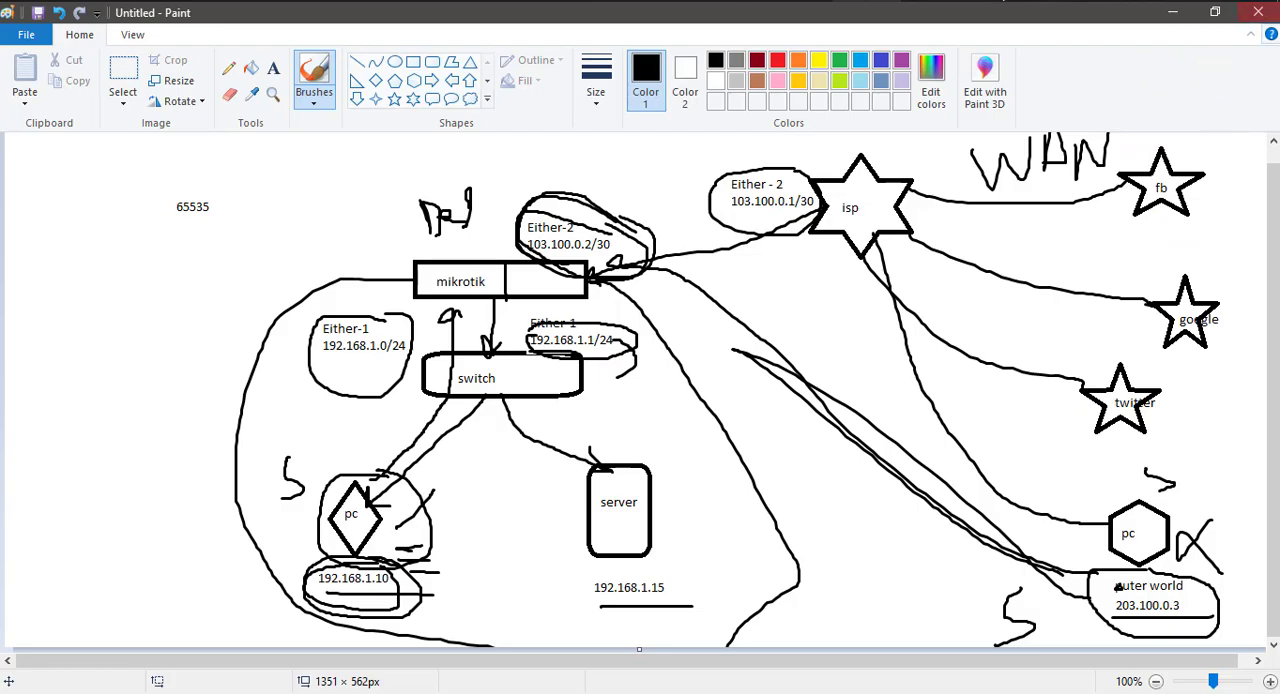
pyautogui.click(1173, 12)
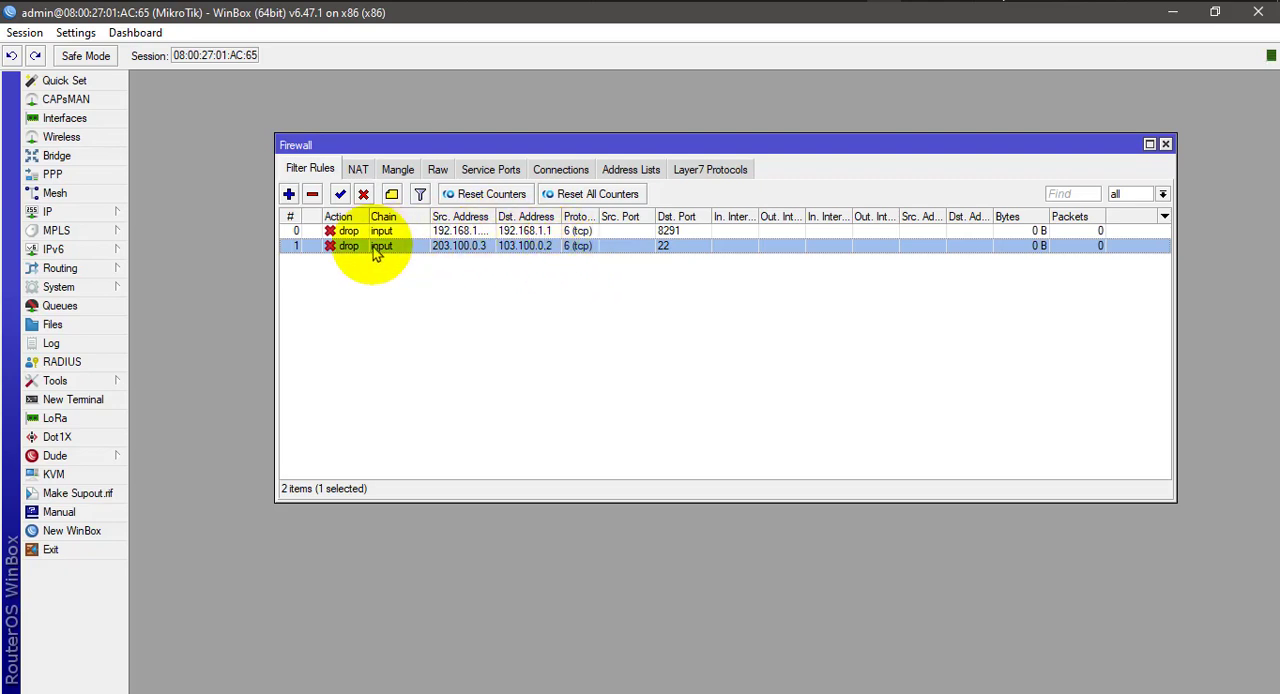
pyautogui.click(309, 234)
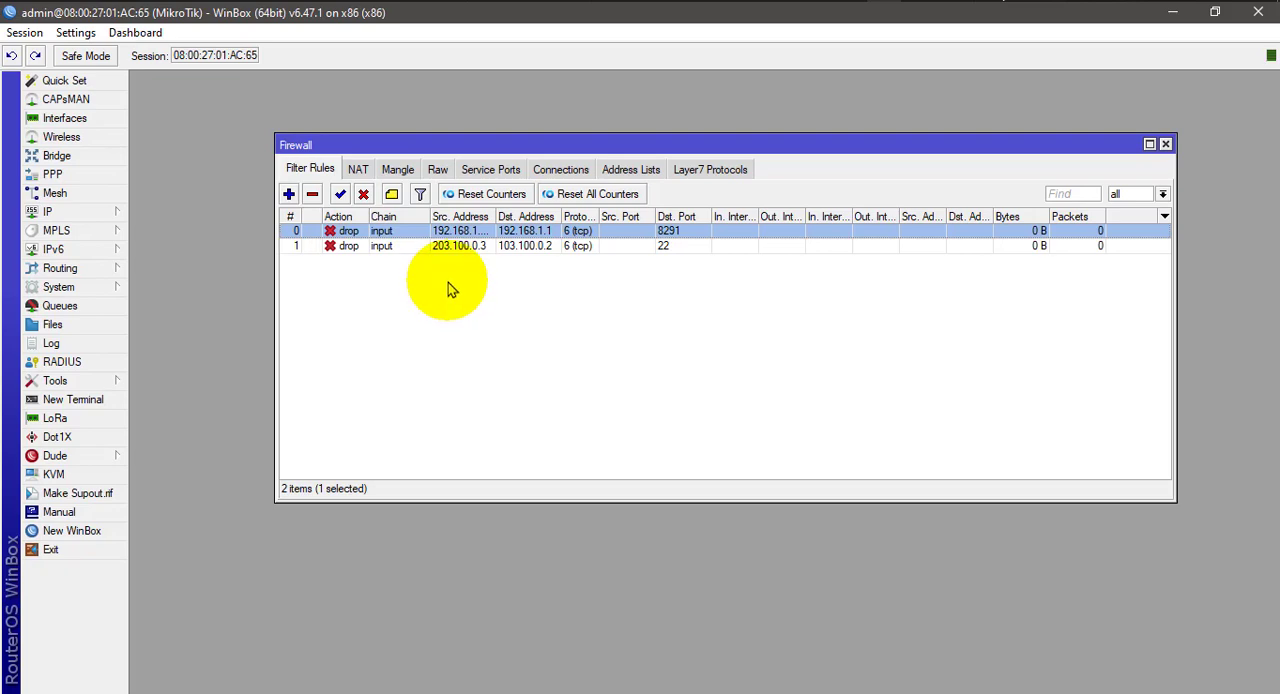
pyautogui.click(436, 247)
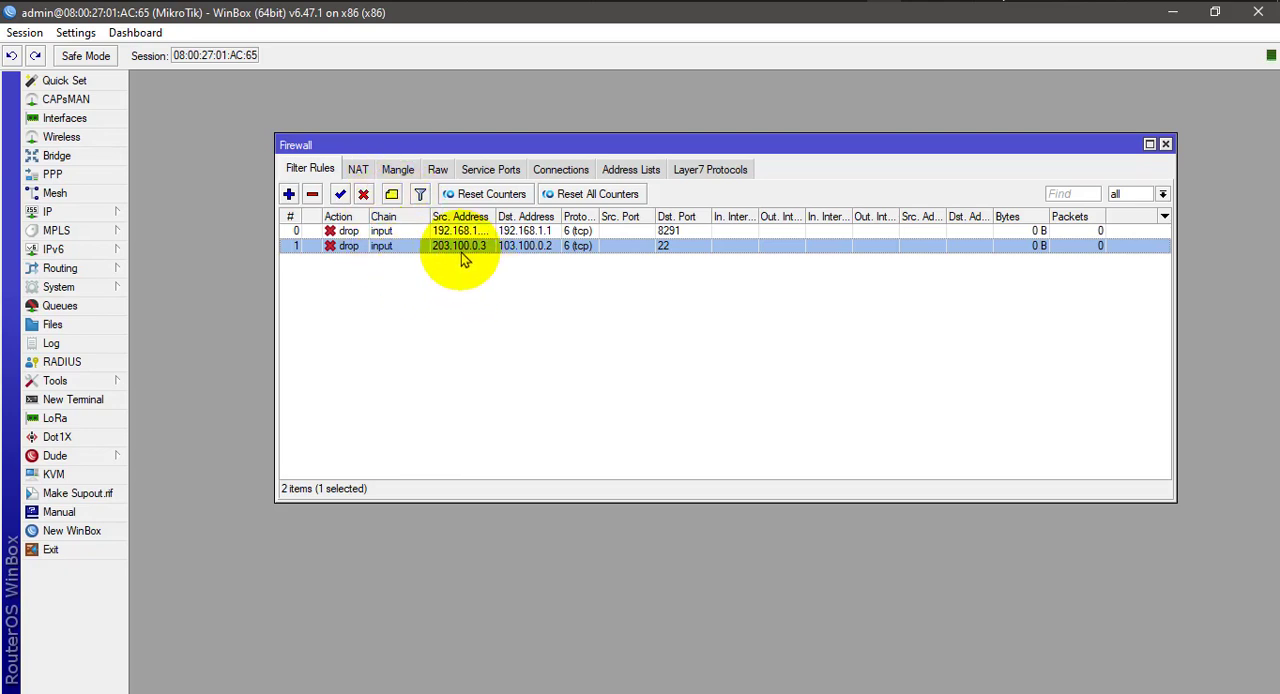
pyautogui.click(405, 231)
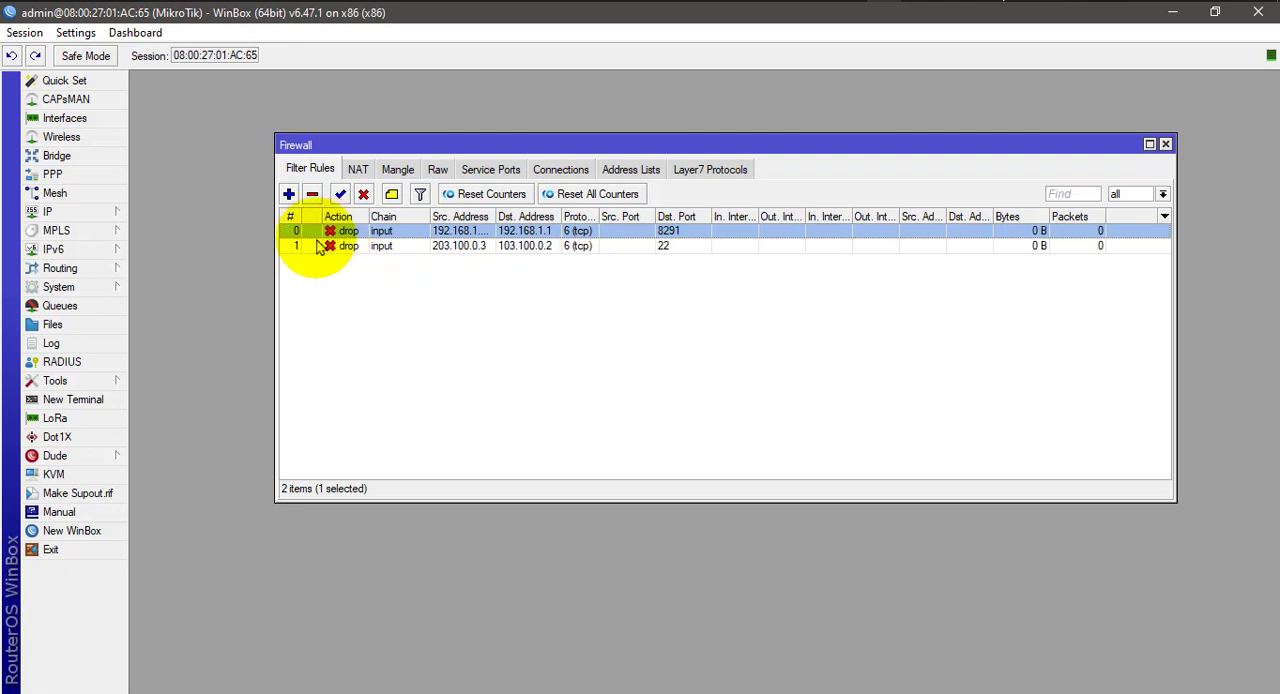
pyautogui.click(387, 247)
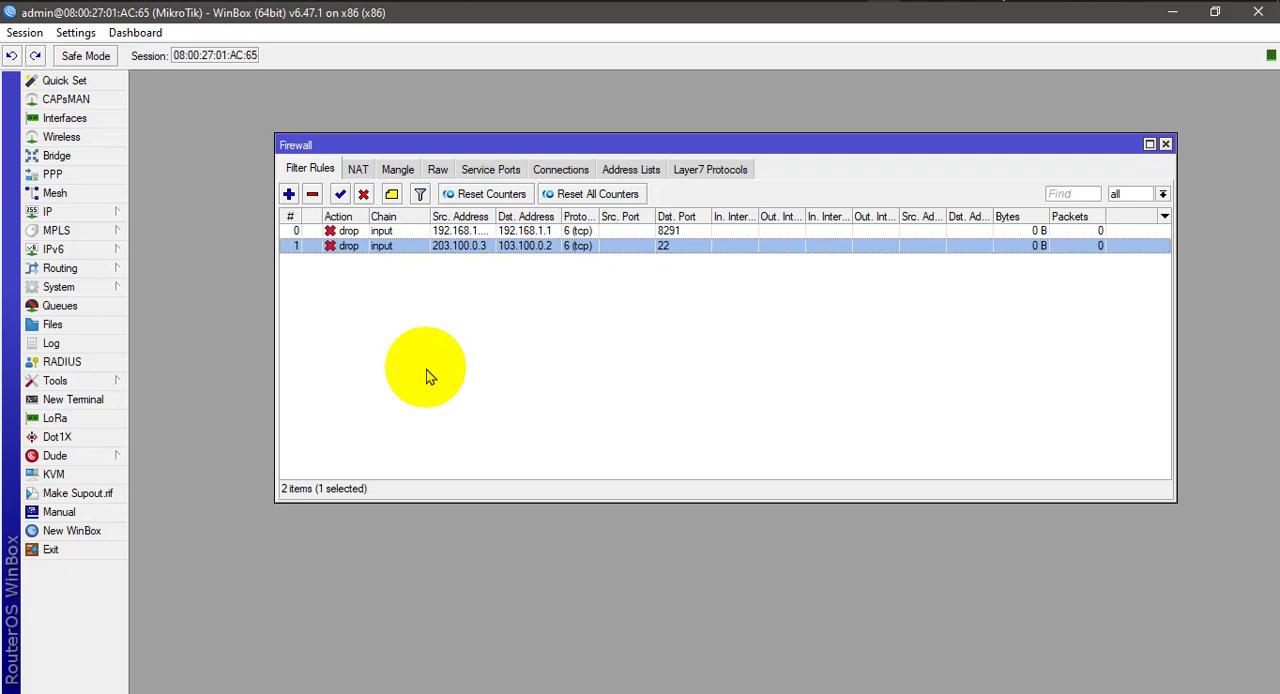
pyautogui.click(406, 234)
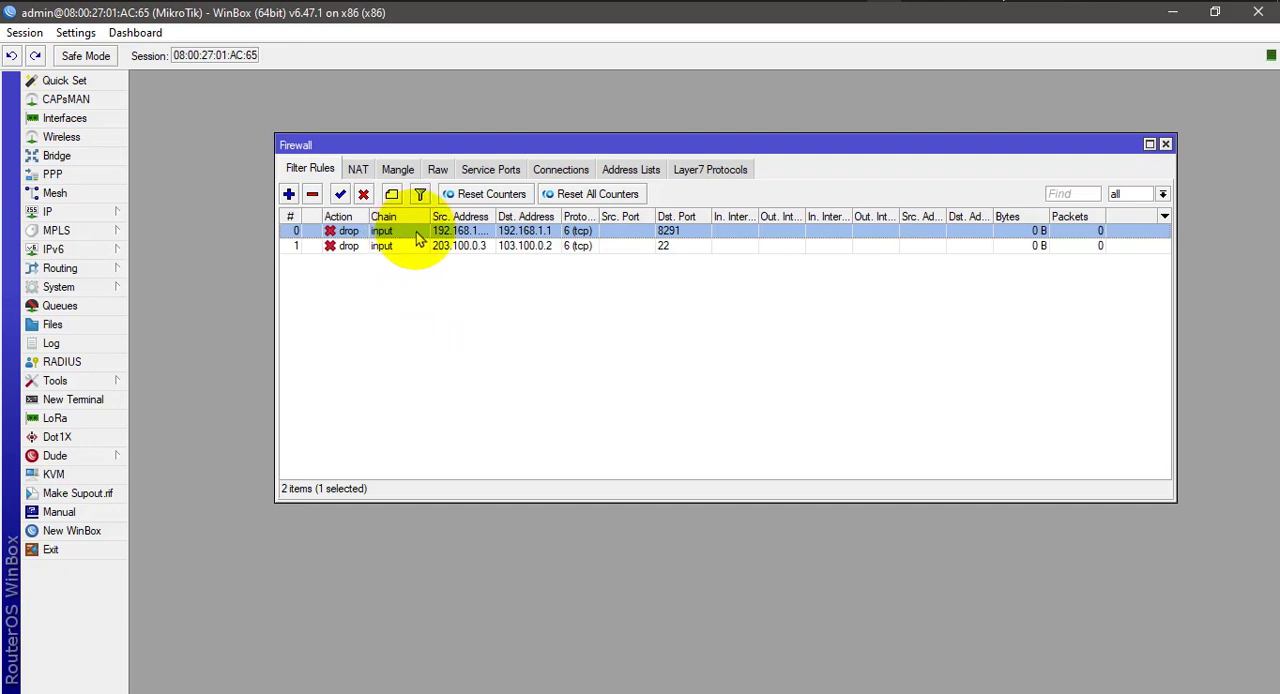
# Move the port 22 drop rule above the port 8291 drop rule in the filter rule list.
pyautogui.click(450, 250)
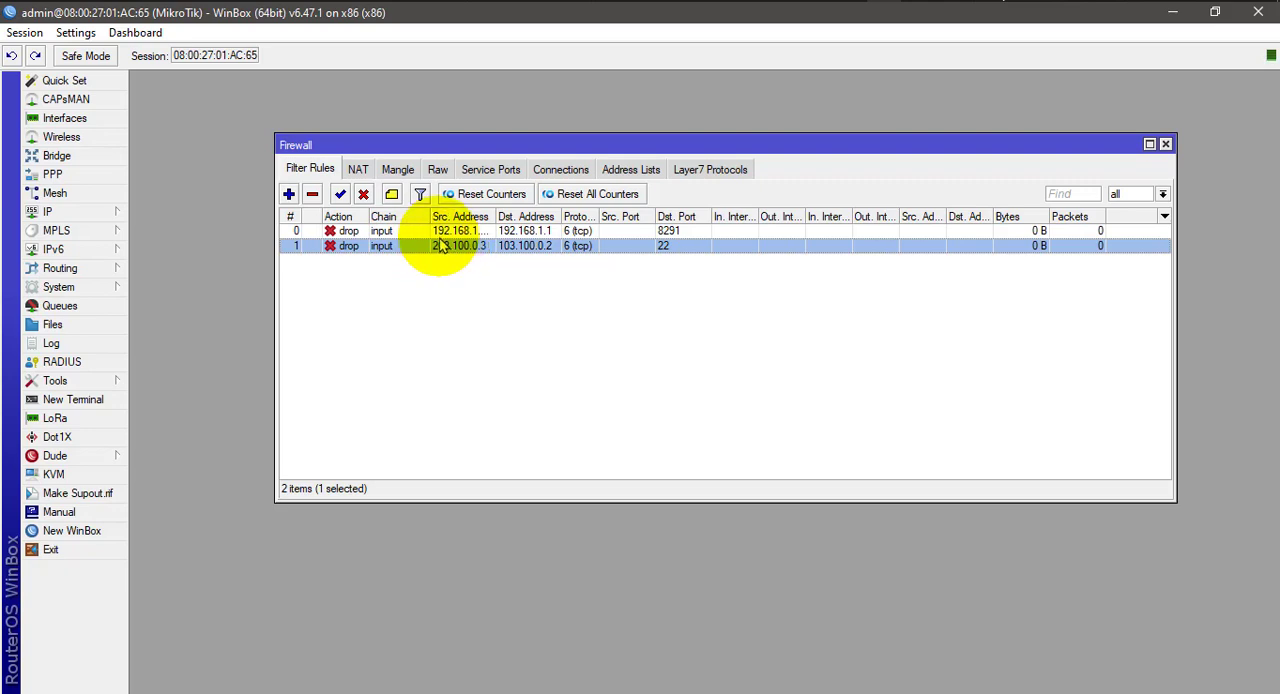
pyautogui.click(448, 231)
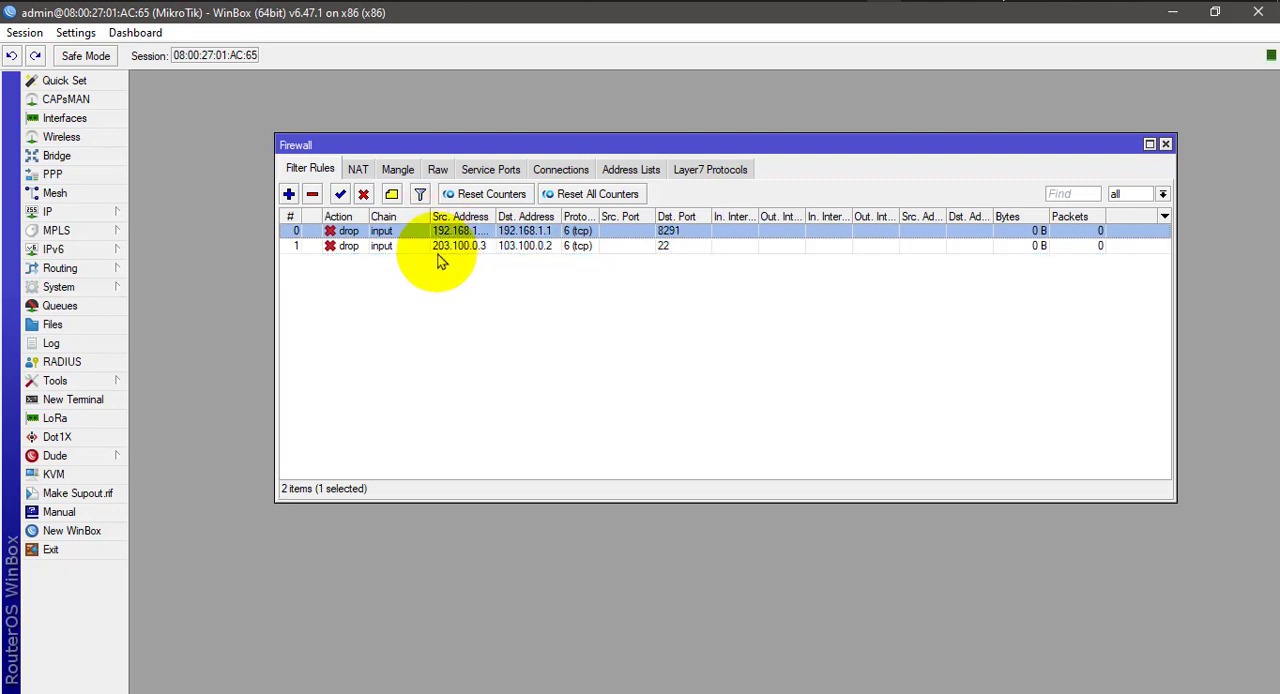
pyautogui.moveTo(448, 250); pyautogui.dragTo(438, 235)
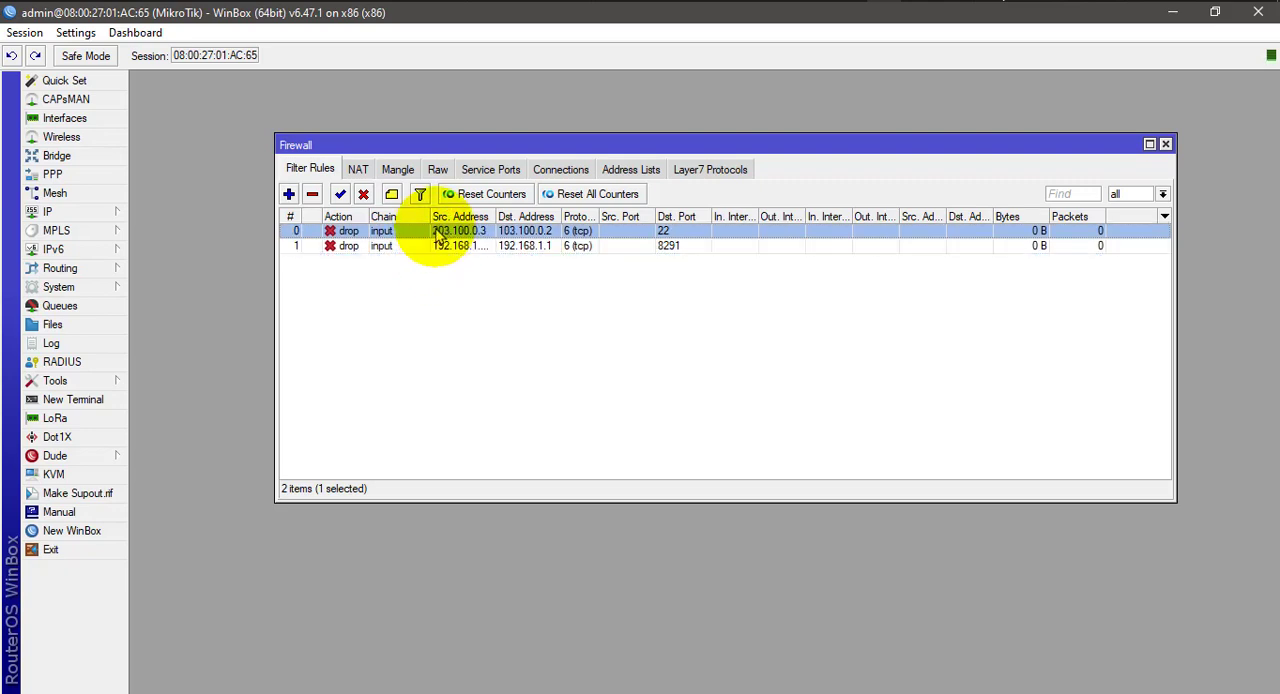